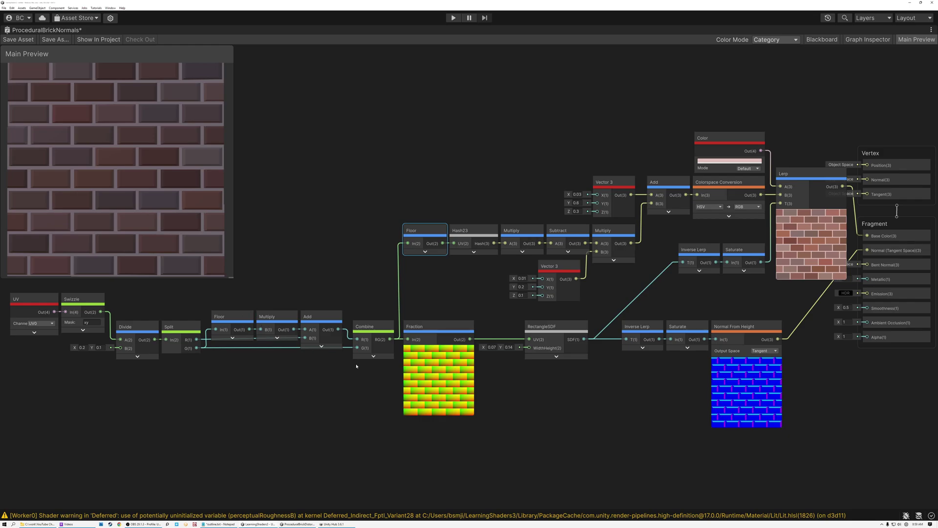
Examine the brick node graph from the UV tiling nodes through Fraction and RectangleSDF to the Lerp color and Normal From Height outputs
click(431, 344)
scroll(438, 378, up, 5)
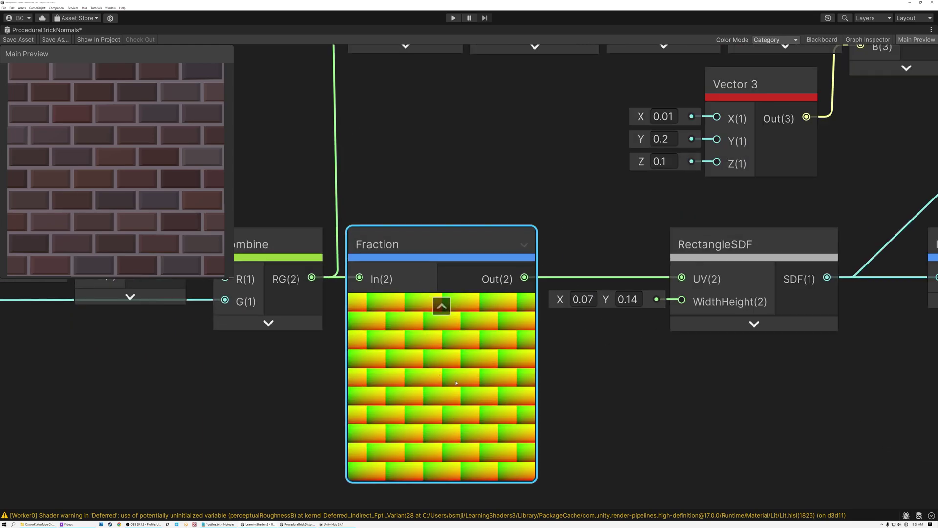
scroll(454, 383, down, 5)
middle_drag(548, 377, 361, 390)
mouse_move(259, 392)
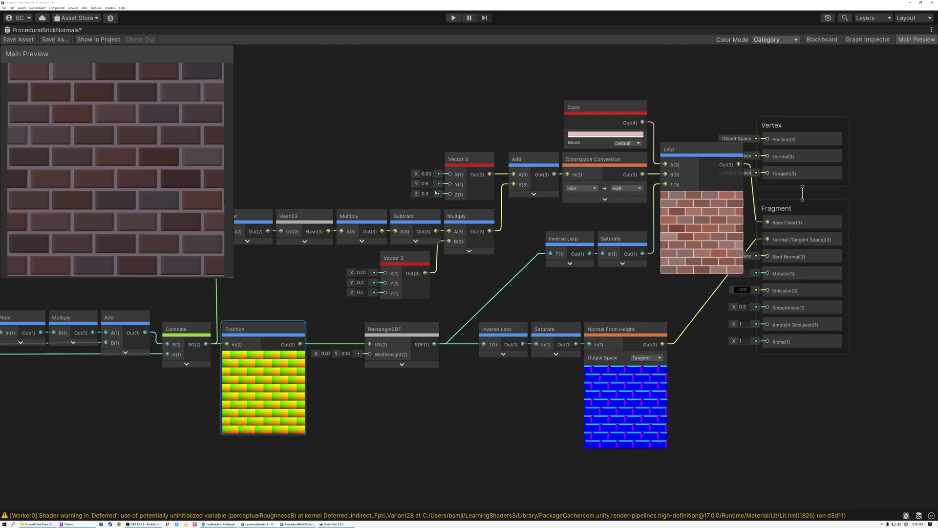
click(699, 225)
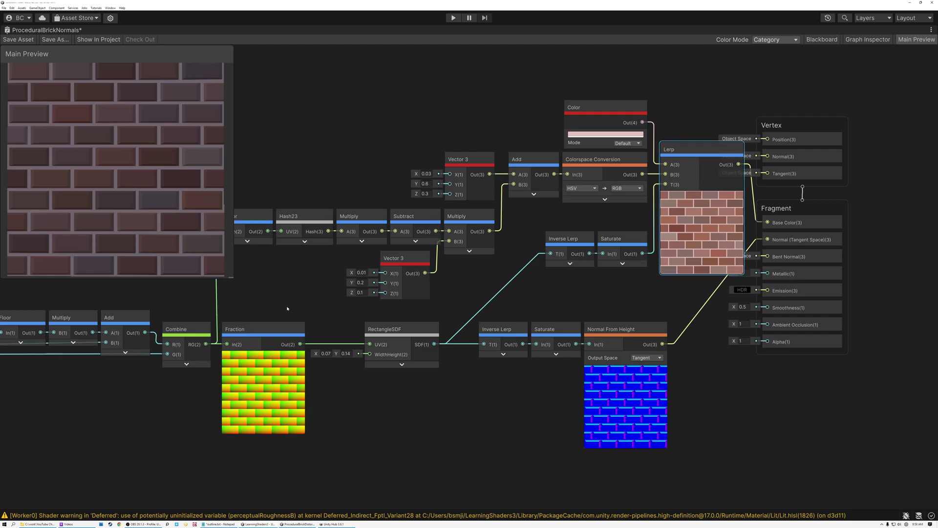
mouse_move(634, 400)
middle_drag(158, 416, 488, 403)
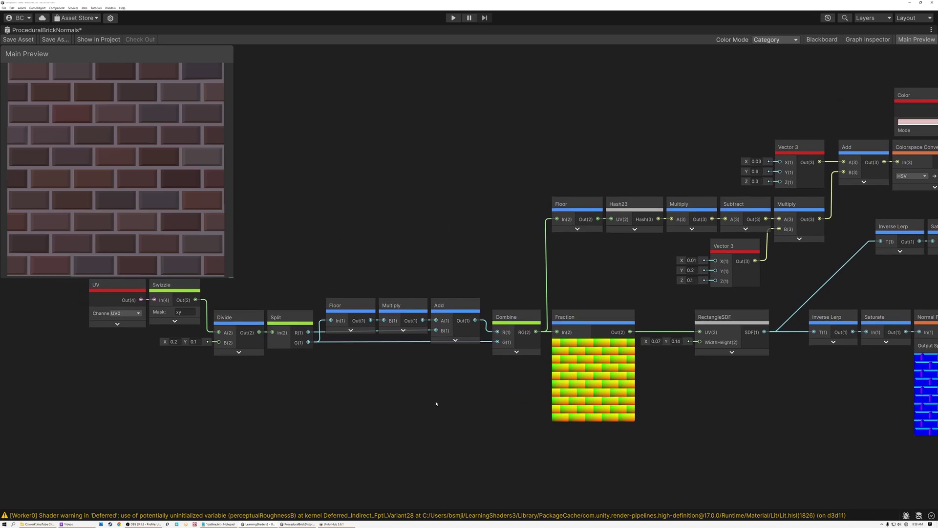
middle_drag(730, 408, 519, 408)
mouse_move(696, 403)
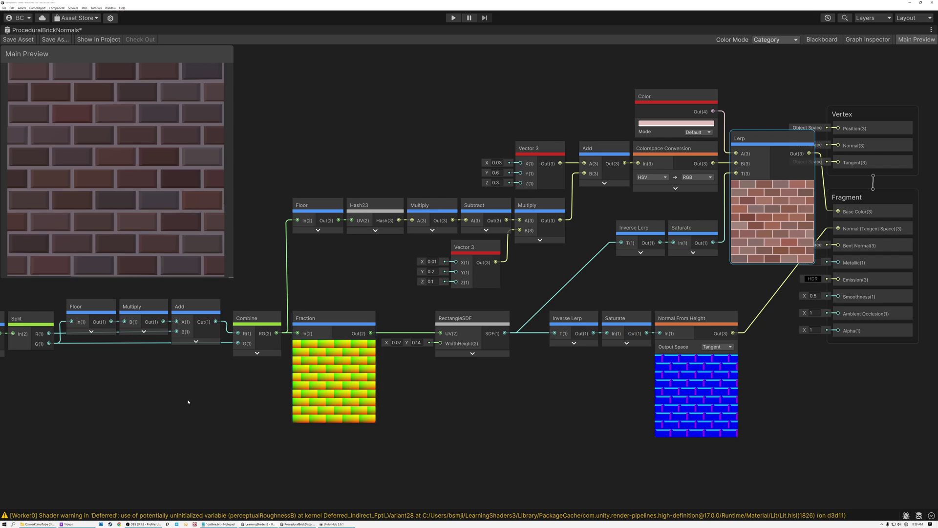
middle_drag(136, 402, 428, 381)
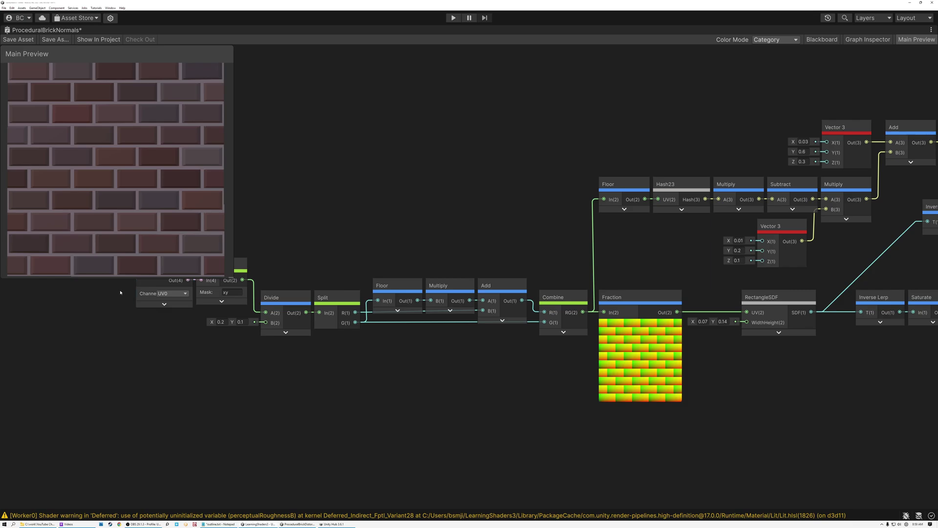
drag(417, 392, 559, 408)
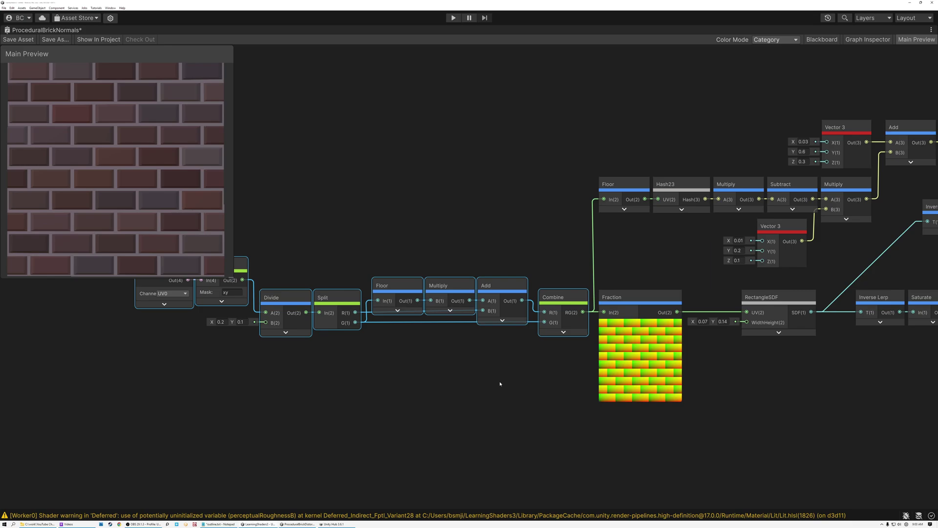
click(355, 393)
Add a Gradient Noise node in the empty area below the Split node
middle_drag(295, 378, 391, 344)
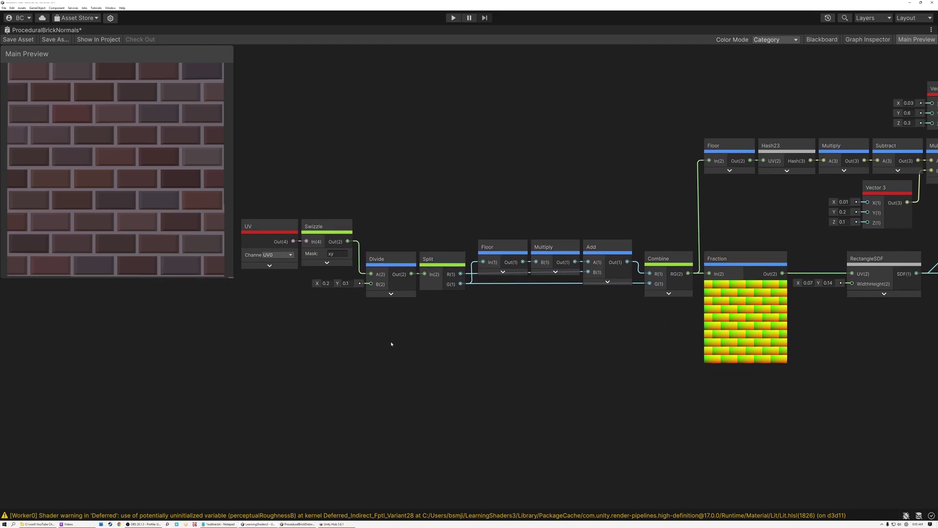
scroll(404, 344, up, 1)
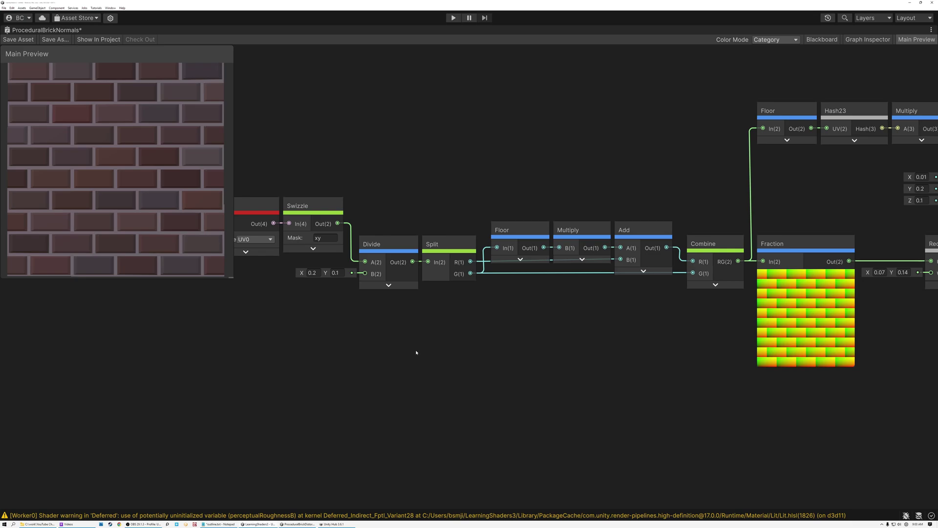
key(space)
text(grad)
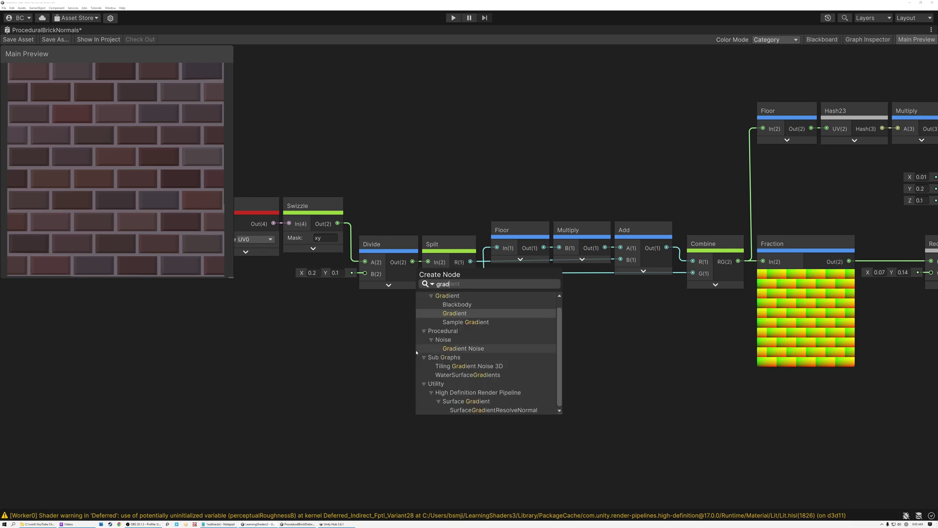
click(442, 347)
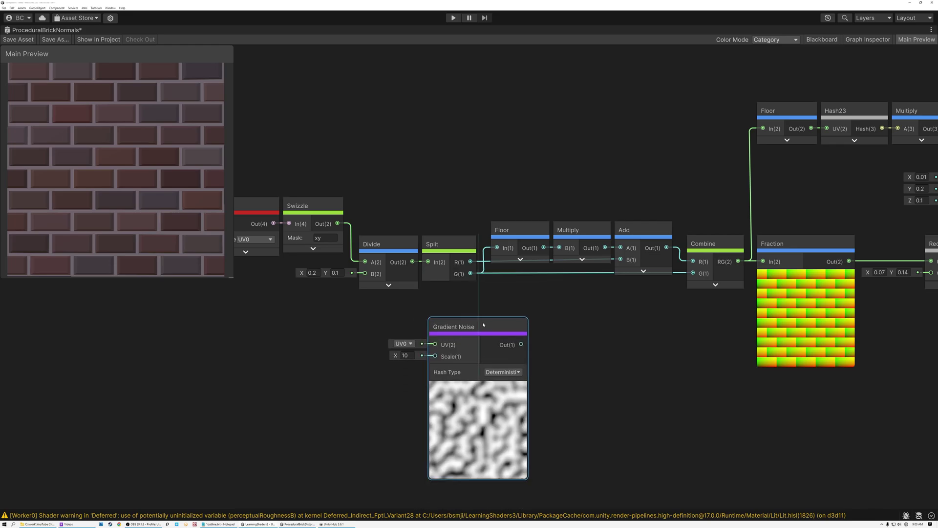
key(f)
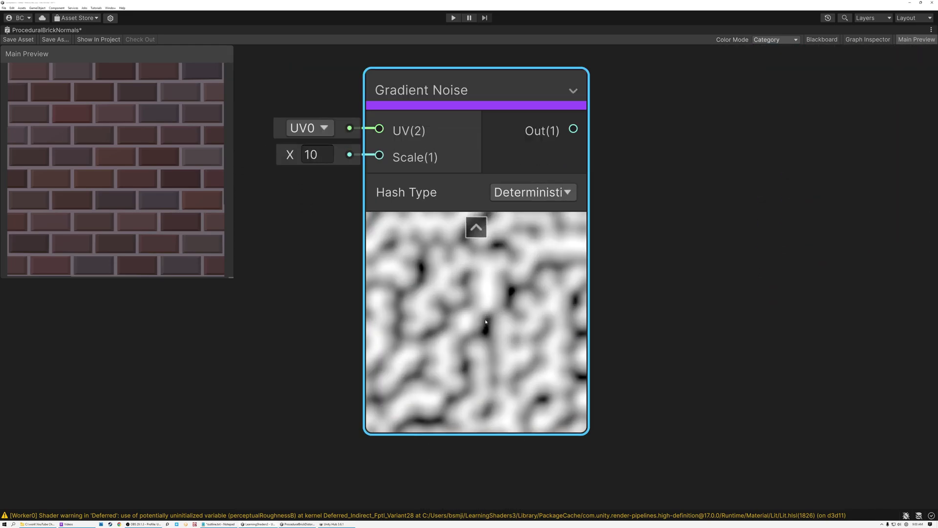
Connect the Divide node's output to the Gradient Noise node's UV input
scroll(486, 321, down, 2)
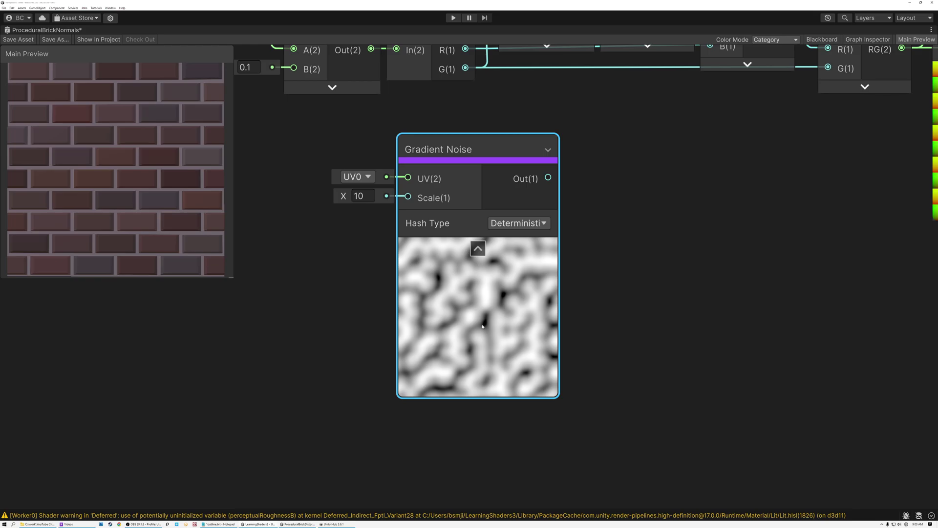
scroll(483, 327, down, 1)
middle_drag(578, 277, 621, 361)
scroll(395, 246, down, 2)
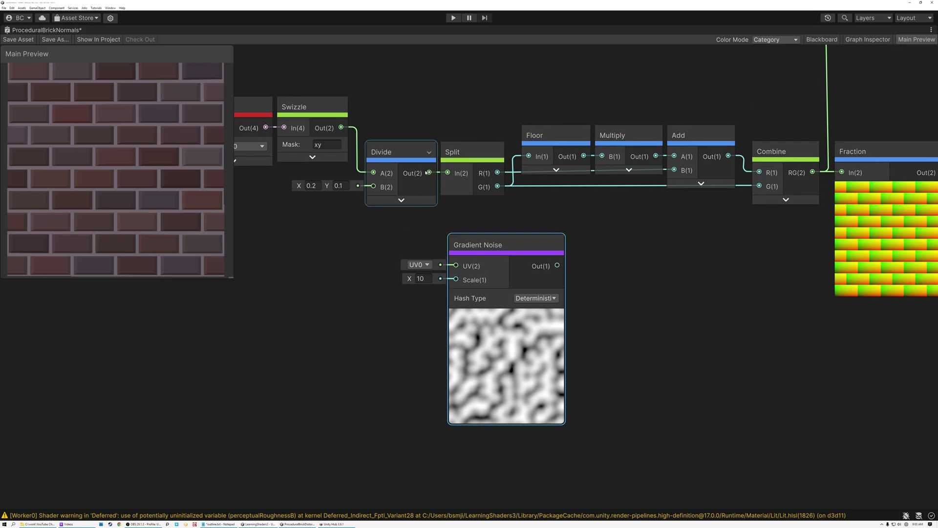
drag(429, 173, 494, 254)
scroll(513, 352, up, 5)
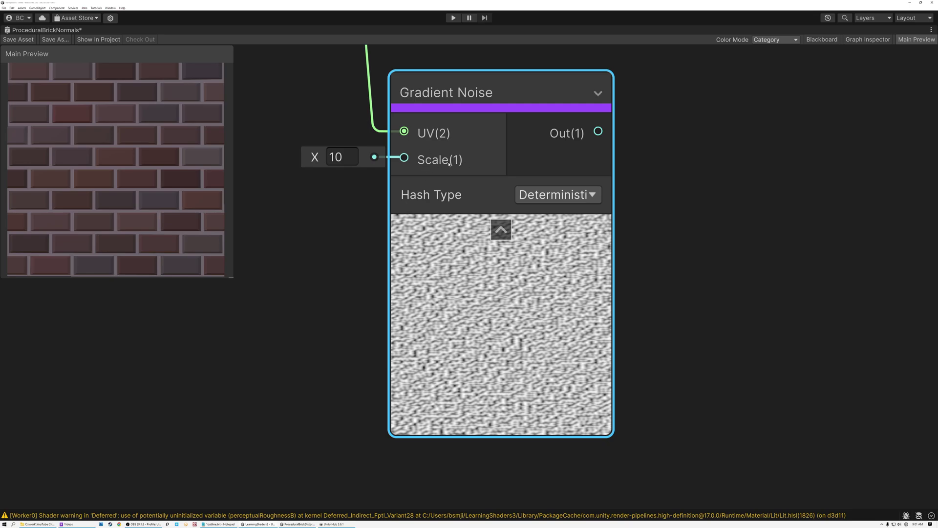
Set the Gradient Noise scale to 3 and reposition the node beneath the Split node
click(354, 162)
text(3)
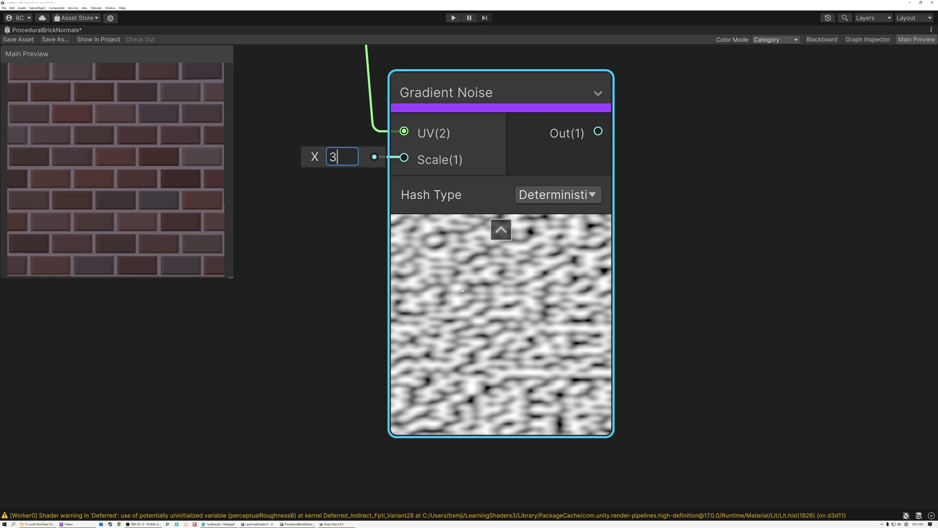
scroll(468, 297, down, 1)
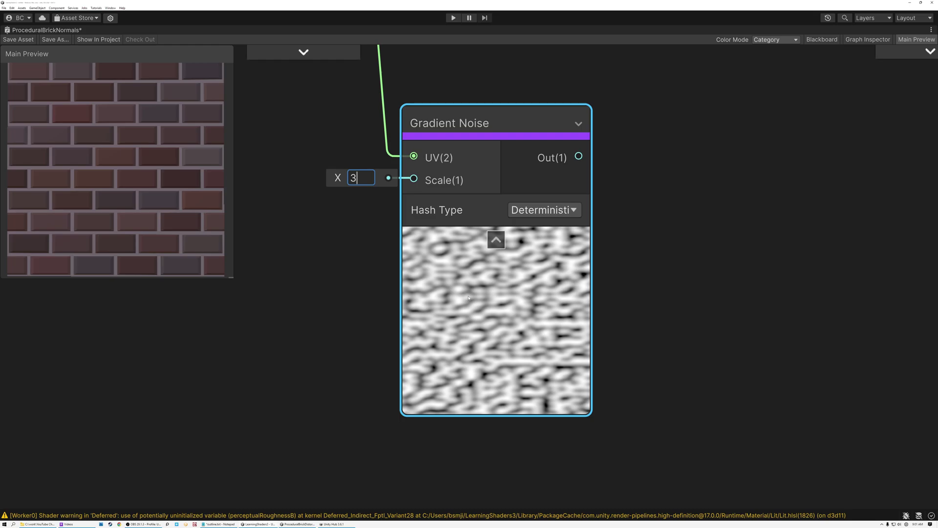
scroll(468, 297, down, 3)
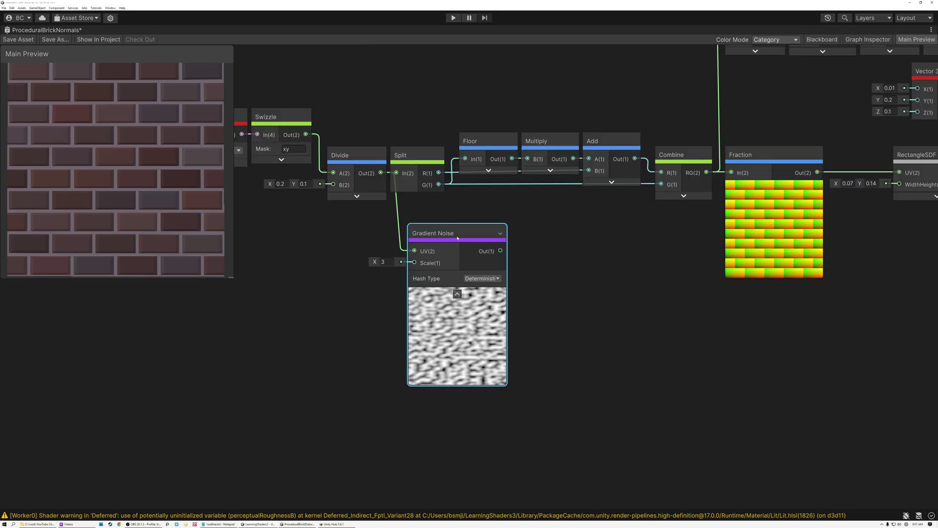
drag(458, 238, 428, 237)
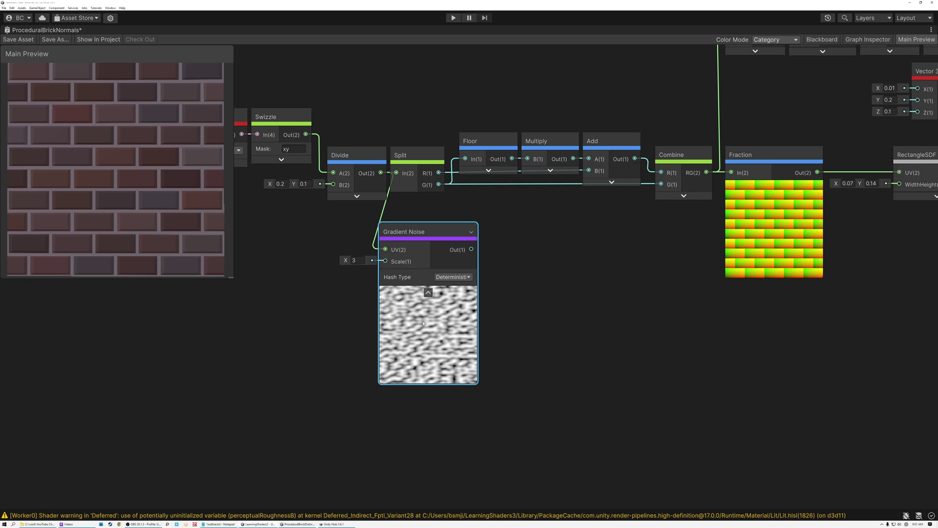
drag(422, 237, 444, 240)
Move the whole node chain from UV to Combine, with Gradient Noise, away from the Fraction node to make room
middle_drag(625, 280, 665, 283)
scroll(666, 284, down, 3)
drag(354, 143, 705, 320)
drag(709, 209, 650, 209)
click(671, 258)
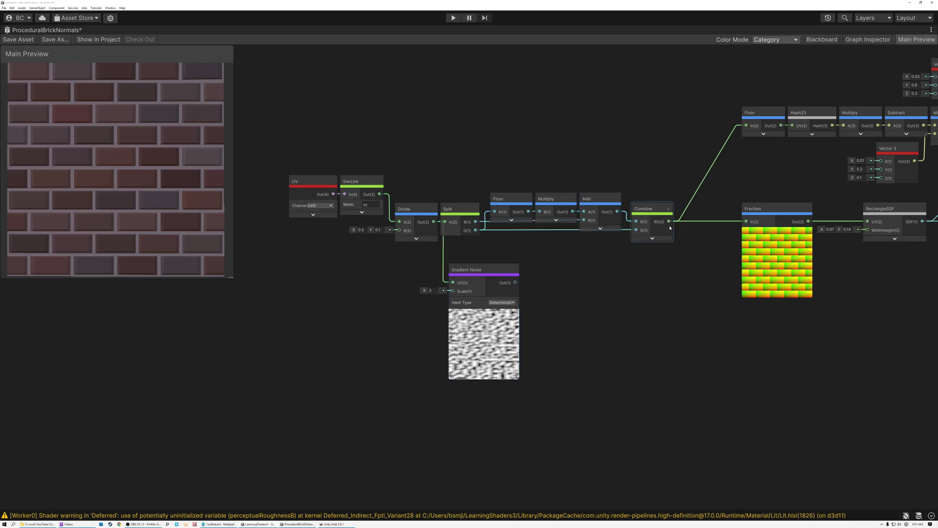
Create an Add node with Combine's RG output in its A input and place it below the Fraction node
key(space)
text(add)
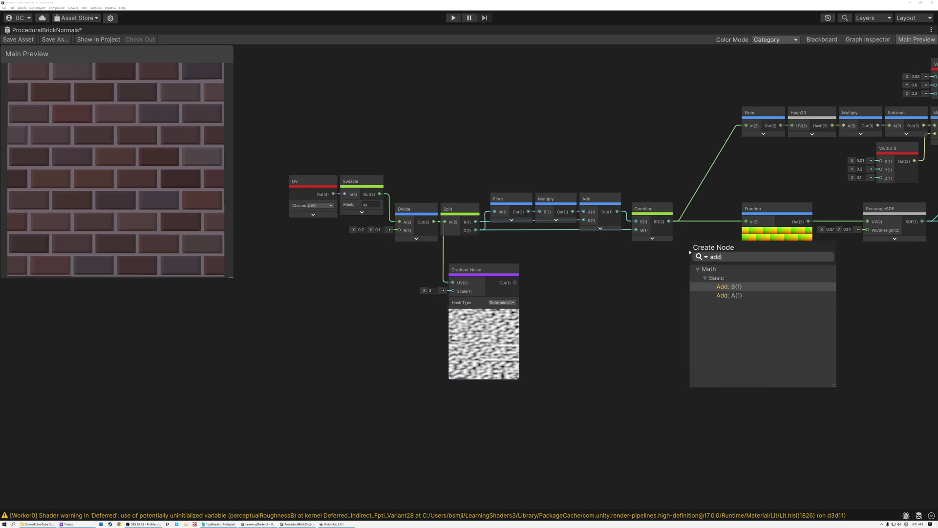
click(724, 296)
drag(721, 247, 722, 299)
mouse_move(719, 351)
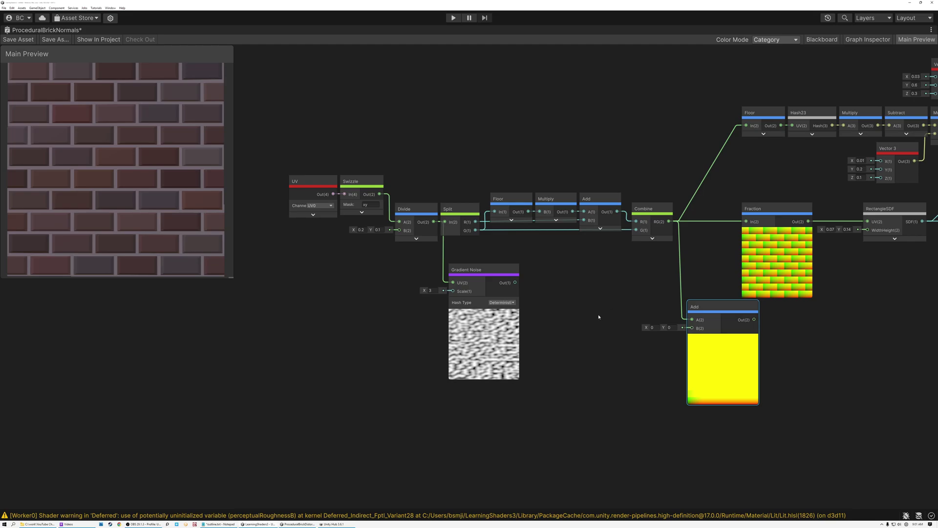
Create a Multiply node with the Gradient Noise output in its A input and B at 2, and collapse its preview
scroll(706, 358, up, 5)
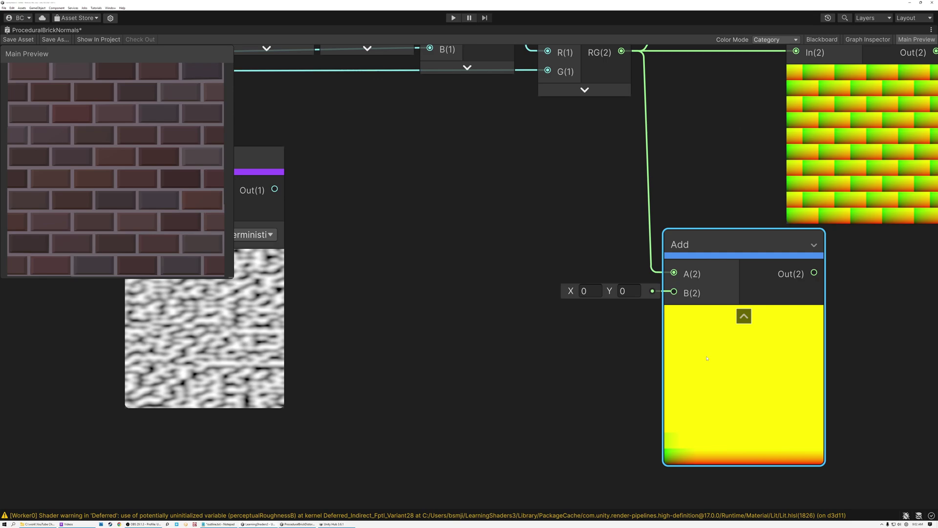
middle_drag(314, 346, 532, 352)
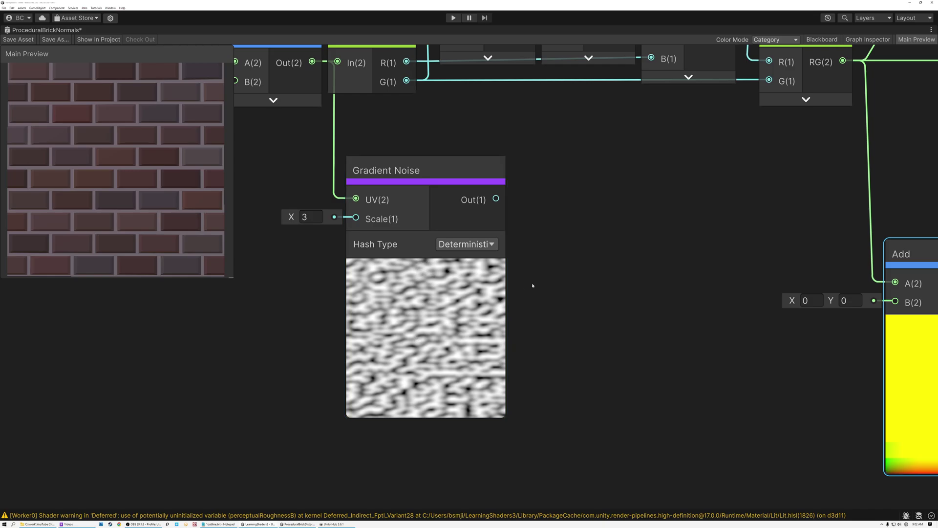
scroll(544, 268, down, 2)
middle_drag(589, 264, 512, 284)
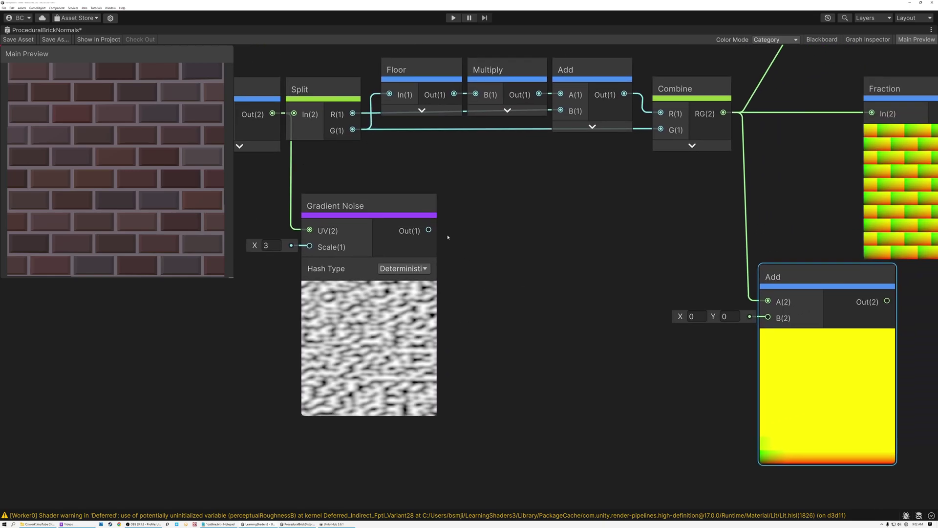
drag(429, 230, 487, 232)
text(mul)
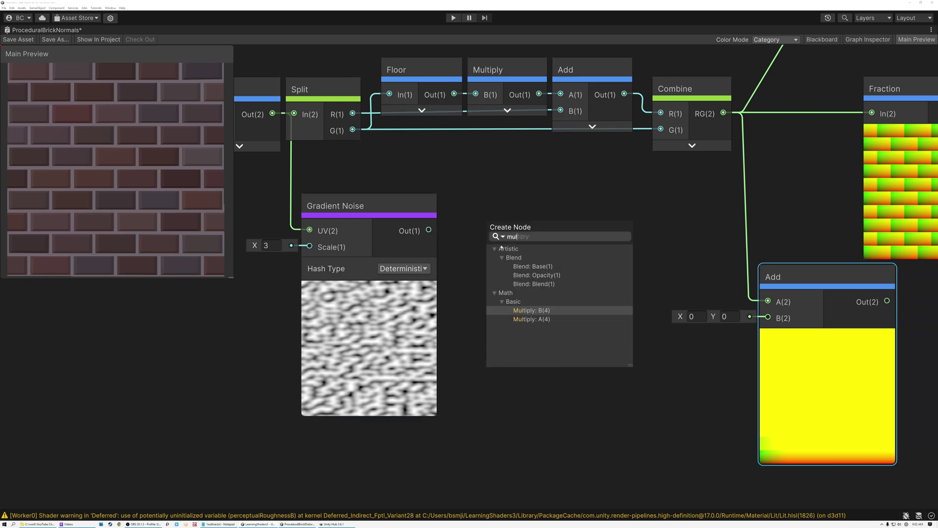
click(532, 319)
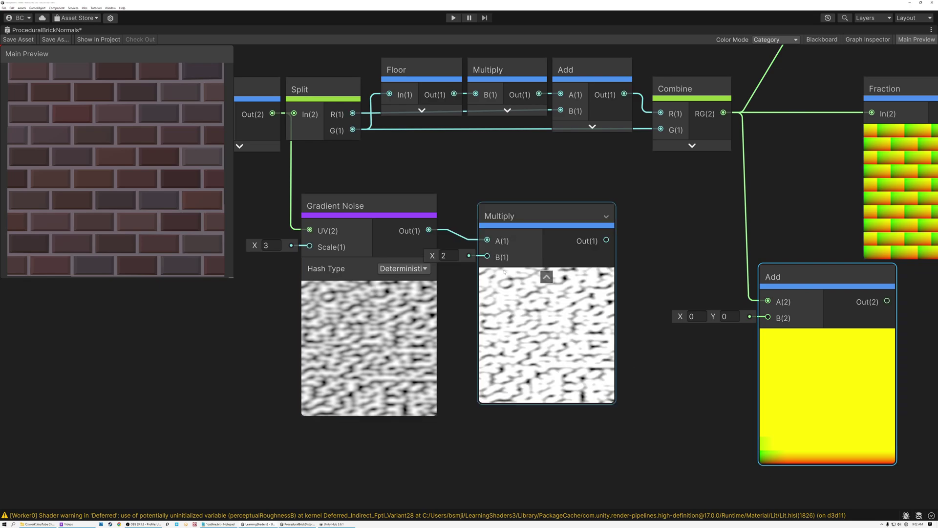
click(546, 277)
drag(508, 218, 527, 206)
Create a Subtract node that takes 1 from the Multiply output and align it beside the Multiply node
middle_drag(592, 240, 525, 252)
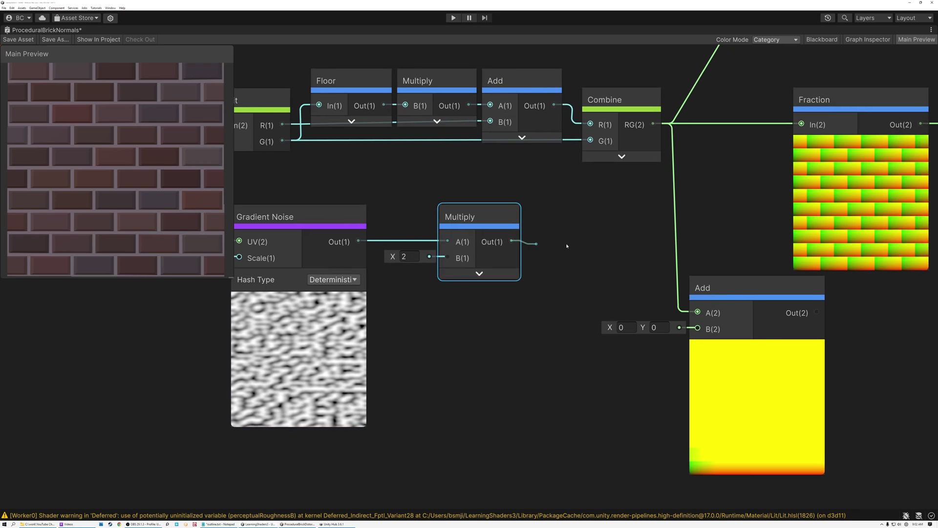
key(space)
text(sub)
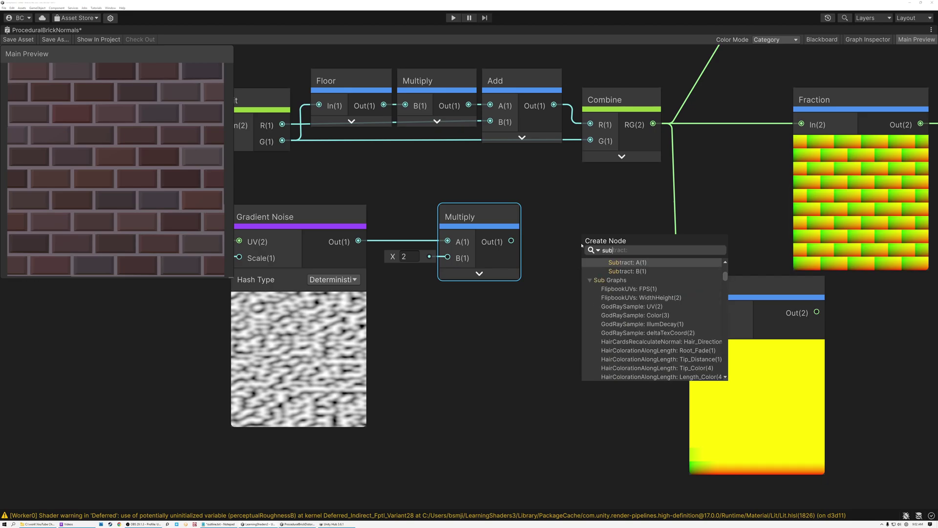
click(624, 264)
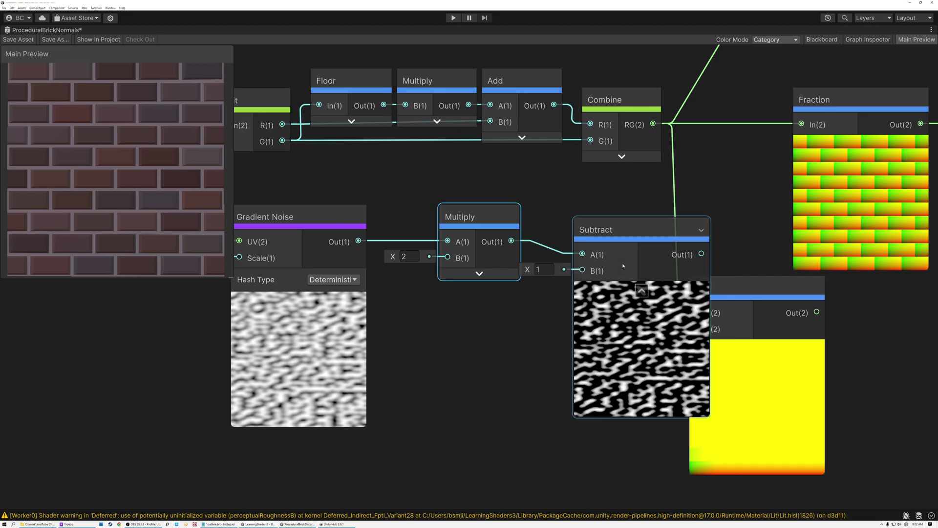
drag(613, 230, 603, 217)
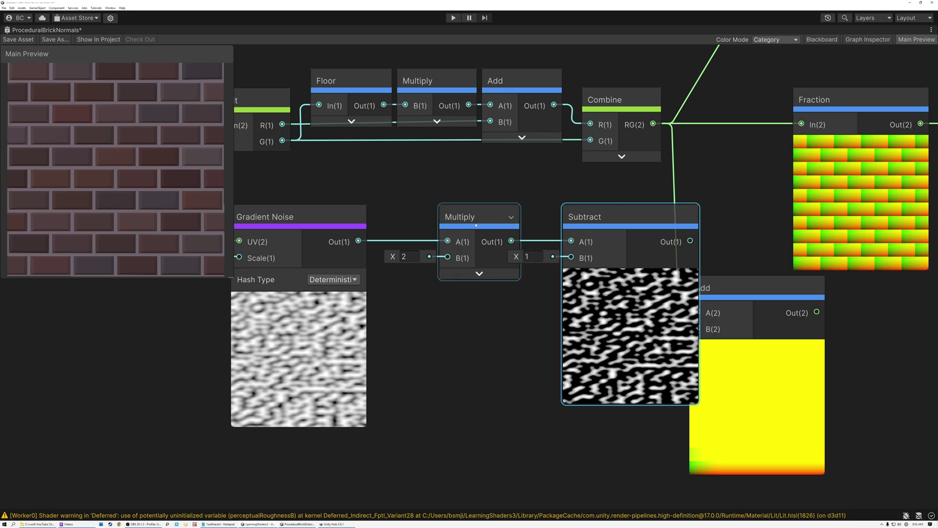
Pack the Multiply and Subtract nodes closer to Gradient Noise and hide the Multiply node's unconnected port
drag(521, 225, 478, 224)
drag(615, 235, 558, 236)
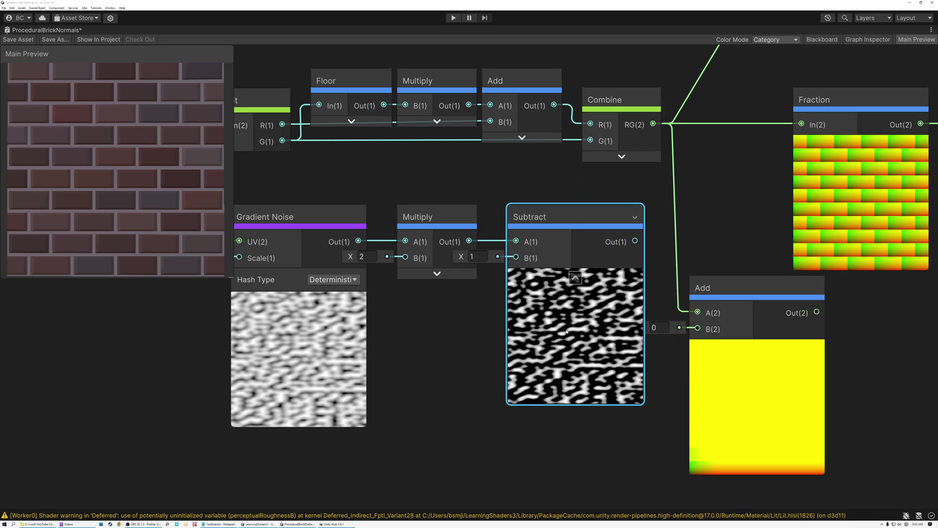
click(449, 217)
click(468, 217)
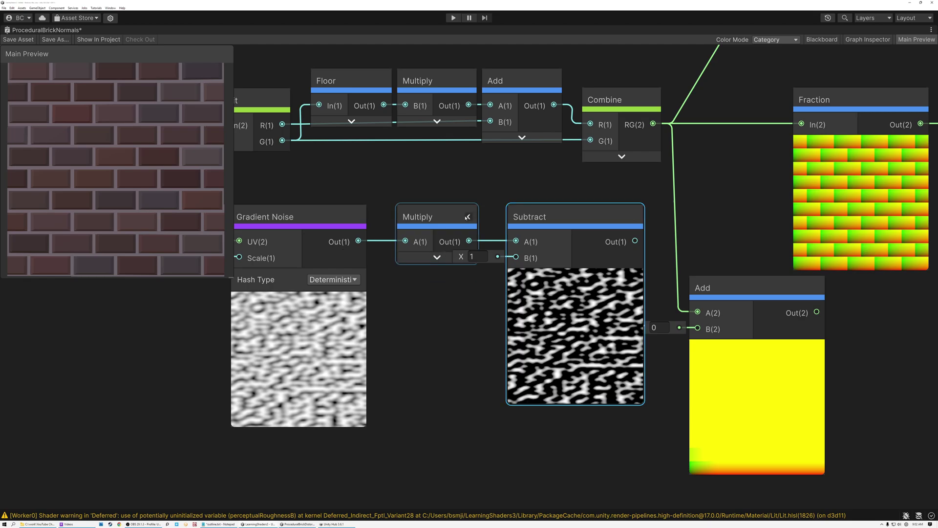
drag(443, 217, 418, 216)
Move the Subtract node closer to Multiply and connect its output to the new Add node's B input
drag(552, 229, 511, 245)
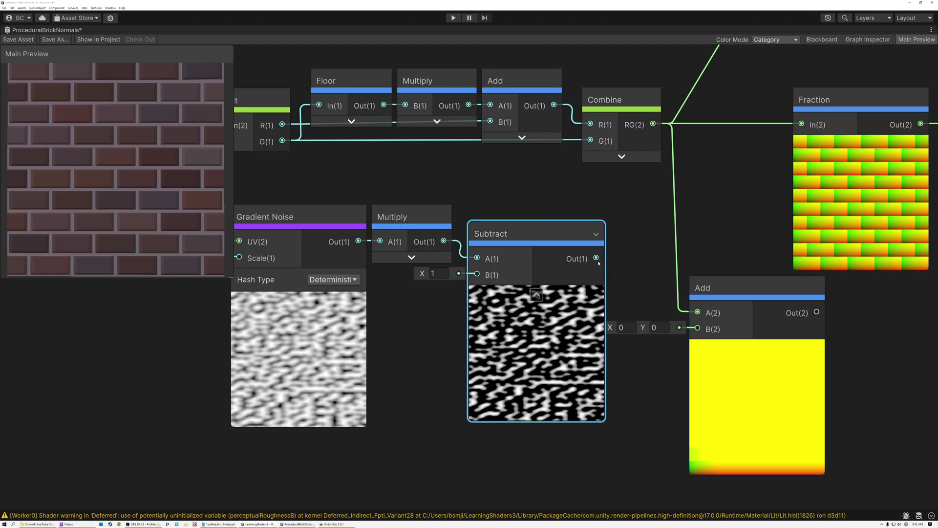
drag(596, 258, 697, 329)
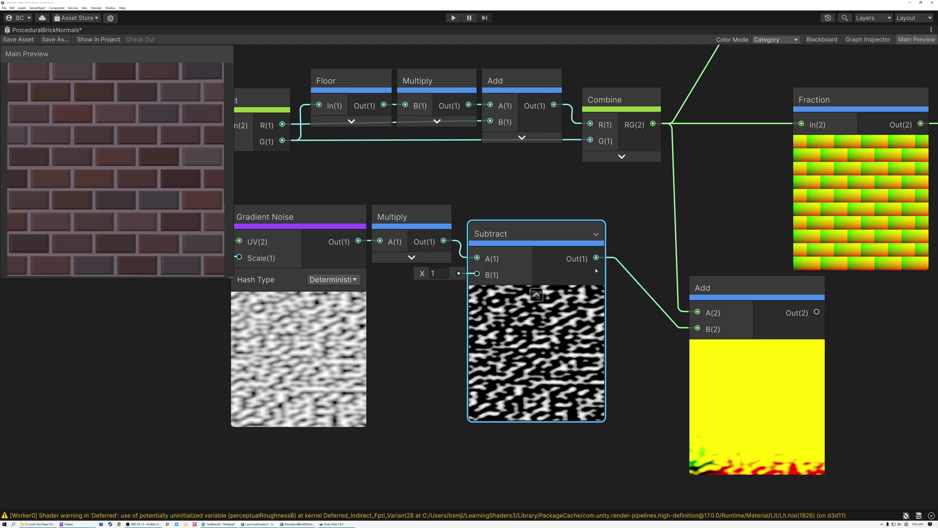
Move the new Add node closer to Subtract and connect its output to the Fraction and Floor nodes' inputs
scroll(601, 257, down, 3)
middle_drag(621, 242, 639, 282)
drag(409, 240, 564, 320)
drag(581, 287, 478, 300)
drag(707, 328, 639, 289)
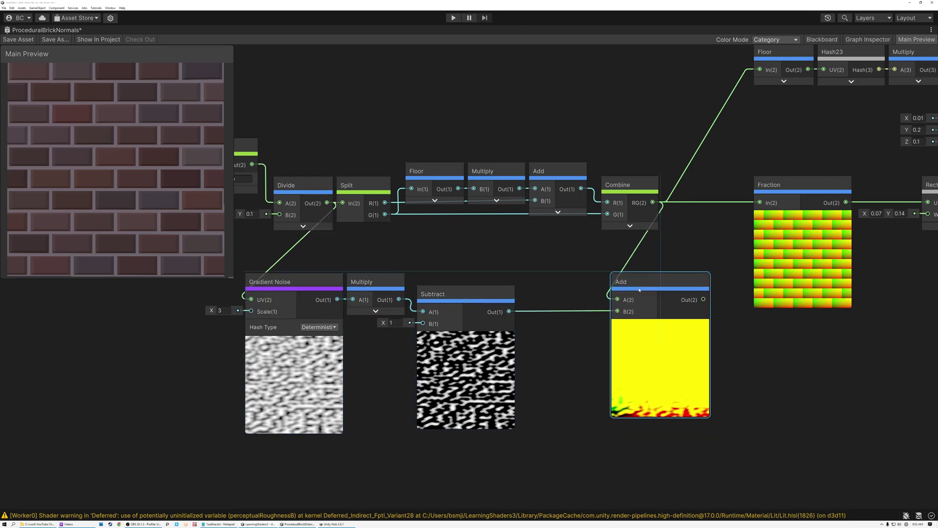
middle_drag(639, 290, 512, 339)
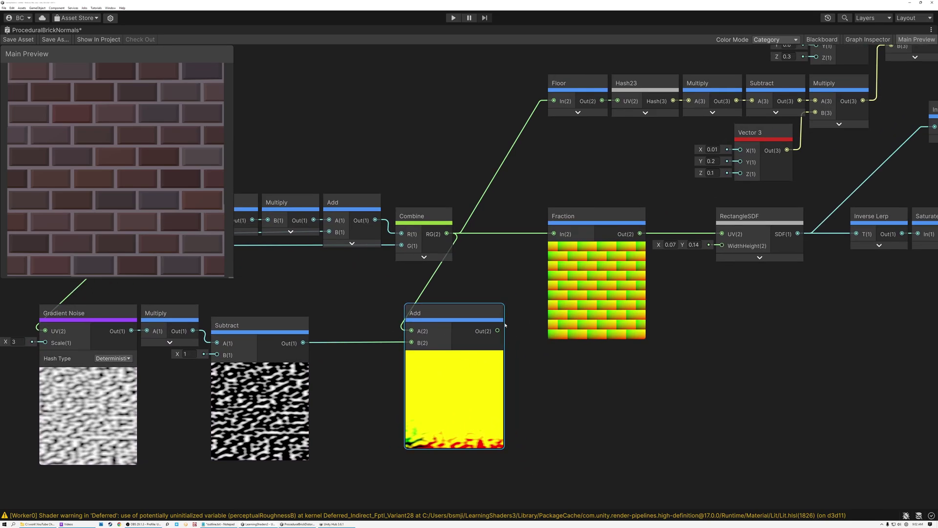
drag(497, 331, 553, 233)
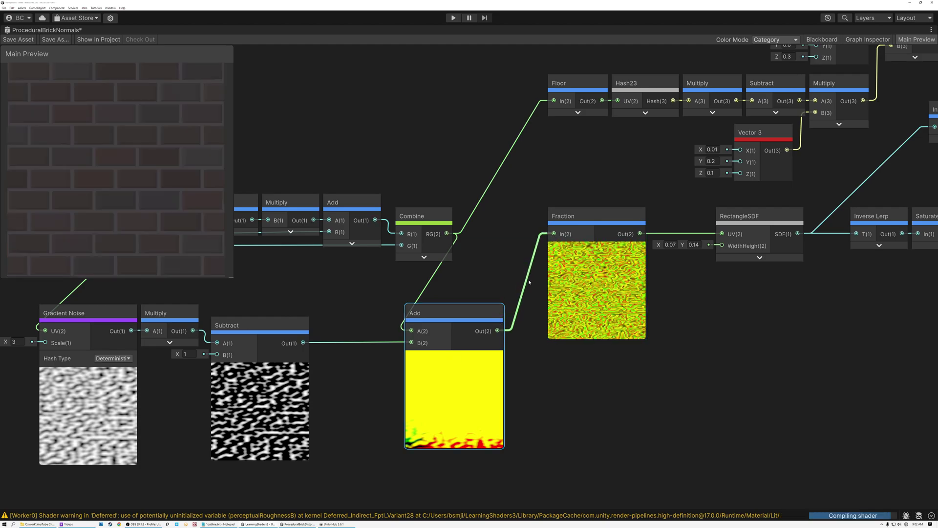
drag(497, 331, 553, 101)
Examine how the noise offset distorts the Lerp, Fraction and Normal From Height previews along the node chain
middle_drag(636, 161, 355, 277)
middle_drag(617, 250, 369, 262)
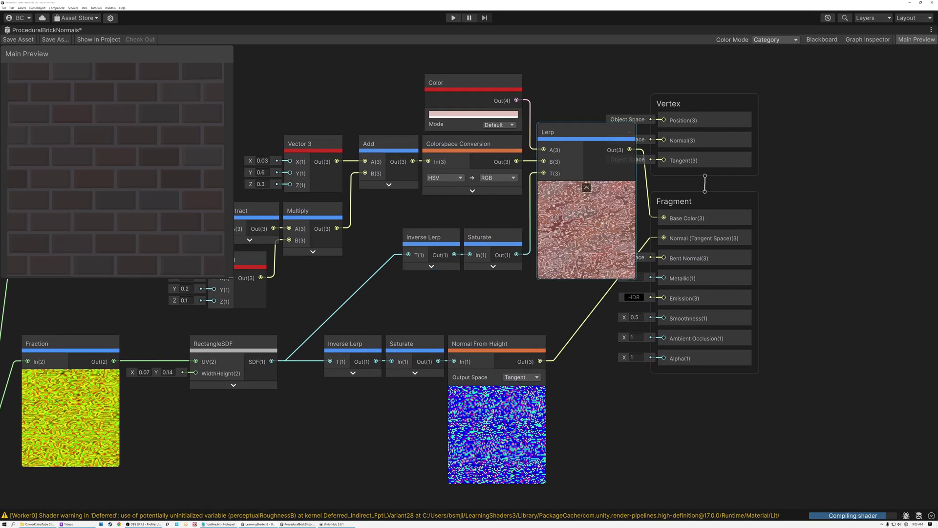
scroll(601, 219, up, 4)
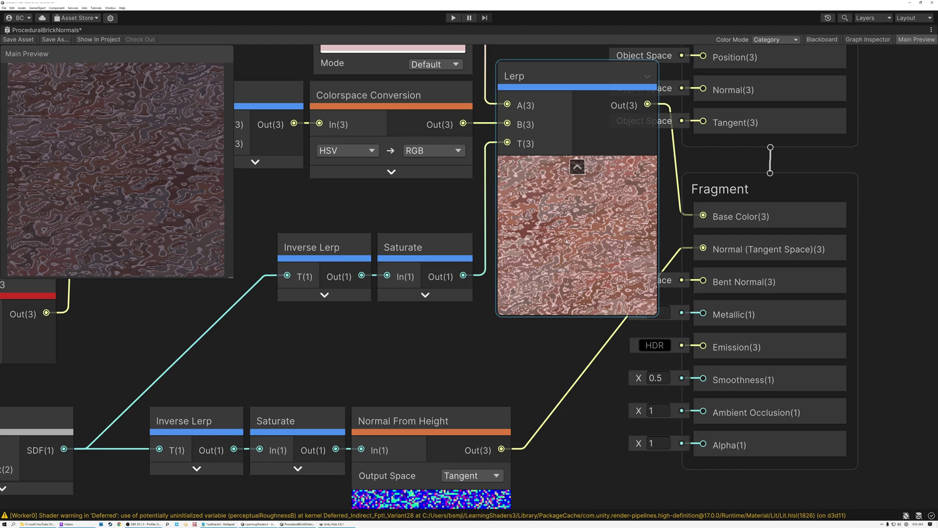
scroll(566, 241, down, 4)
middle_drag(398, 301, 782, 268)
middle_drag(465, 278, 613, 182)
middle_drag(302, 296, 446, 278)
click(396, 320)
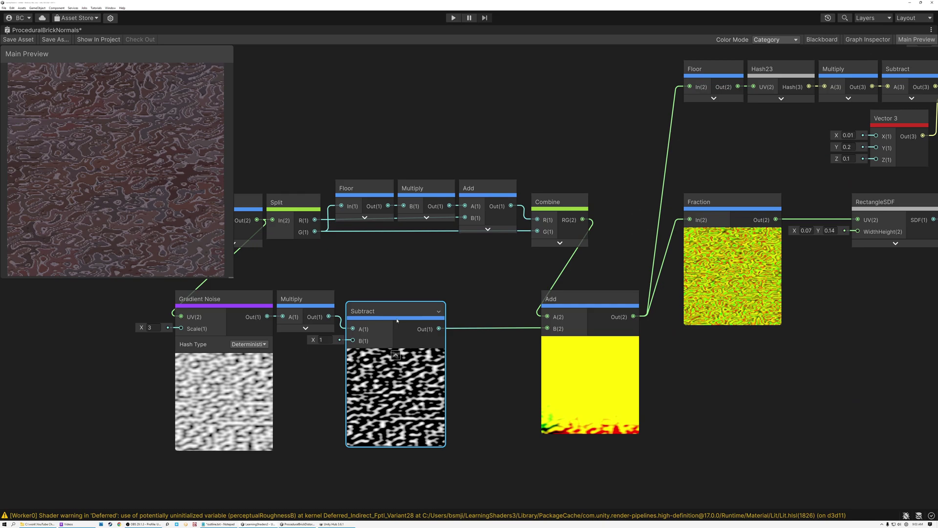
click(745, 272)
middle_drag(745, 272, 554, 282)
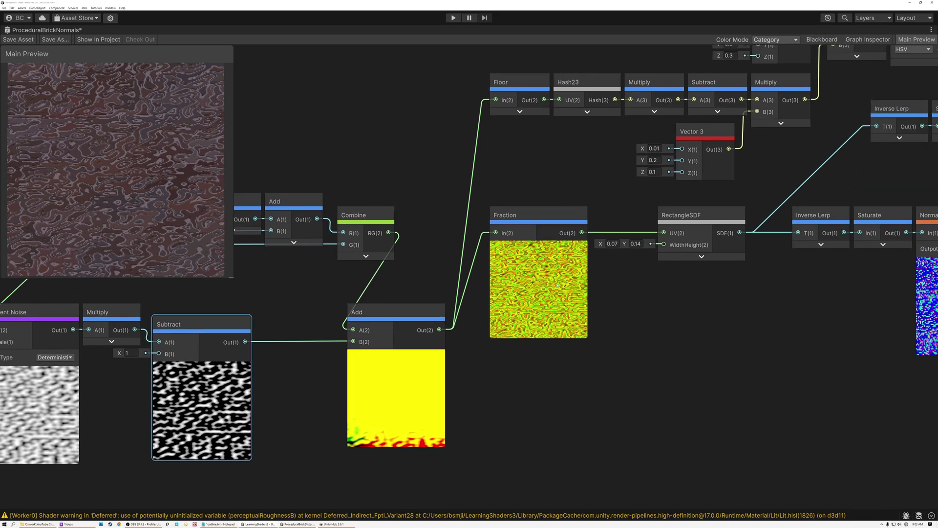
scroll(554, 282, up, 5)
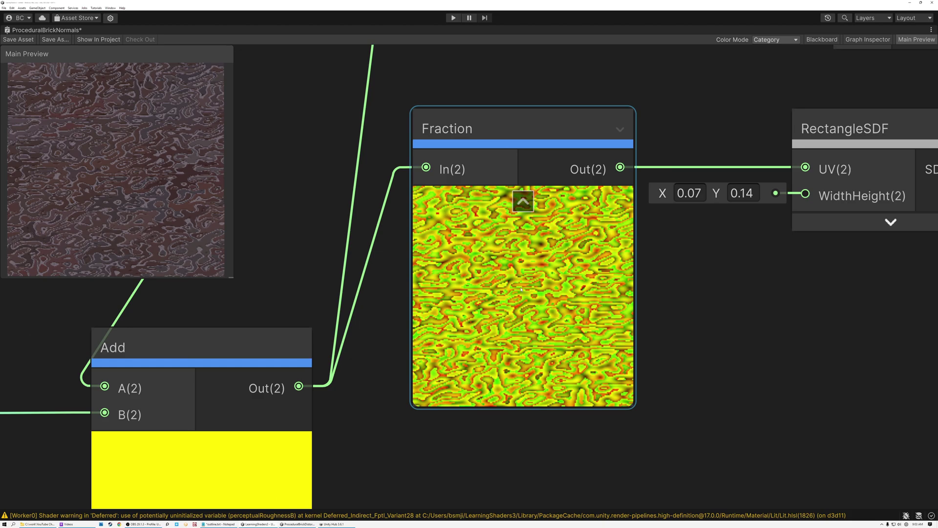
scroll(520, 289, down, 6)
middle_drag(755, 262, 542, 291)
middle_drag(637, 271, 494, 286)
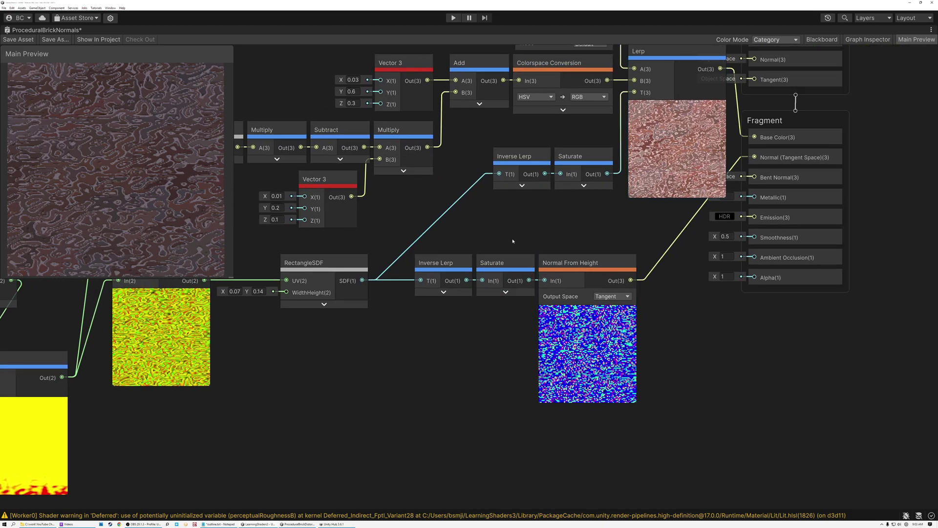
Shift the Gradient Noise, Multiply and Subtract nodes away from Add, and create a Multiply node from Subtract's output, aligned beside it
middle_drag(473, 232, 803, 216)
click(151, 355)
middle_drag(348, 294, 659, 256)
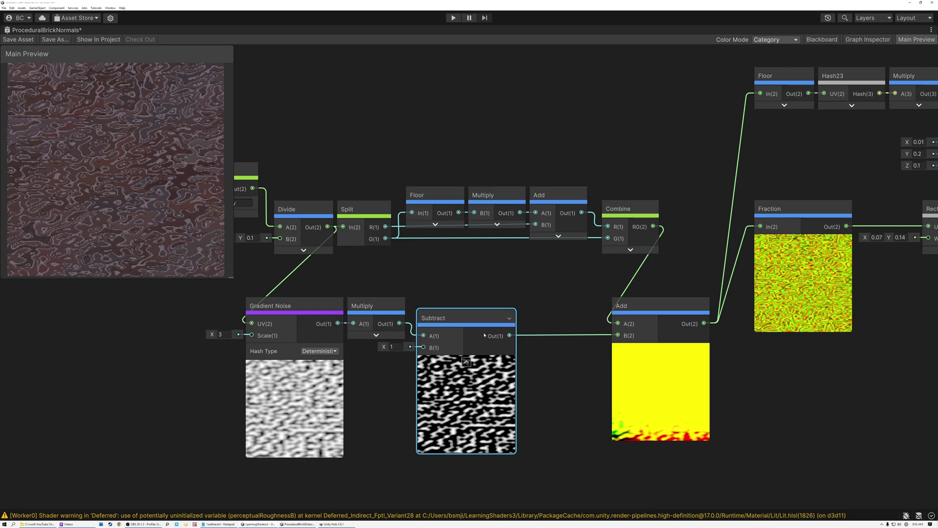
drag(319, 274, 481, 367)
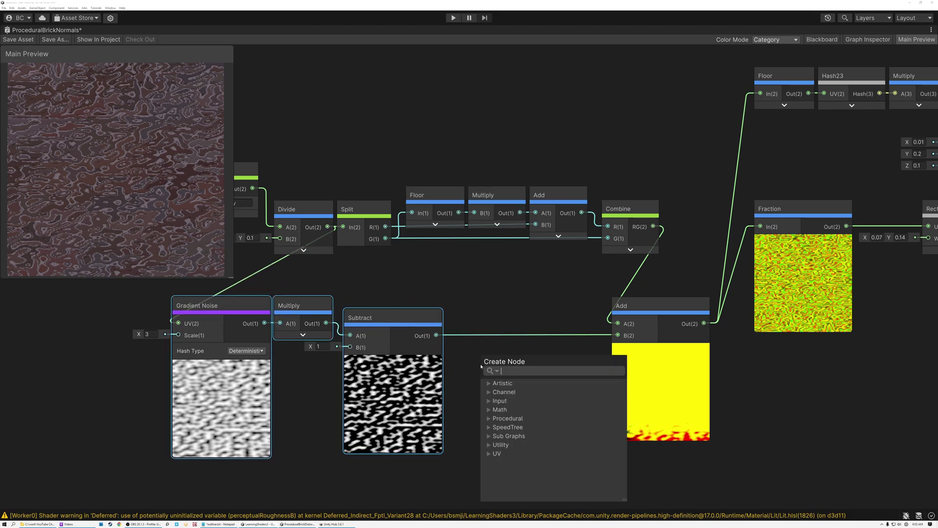
text(mult)
click(529, 440)
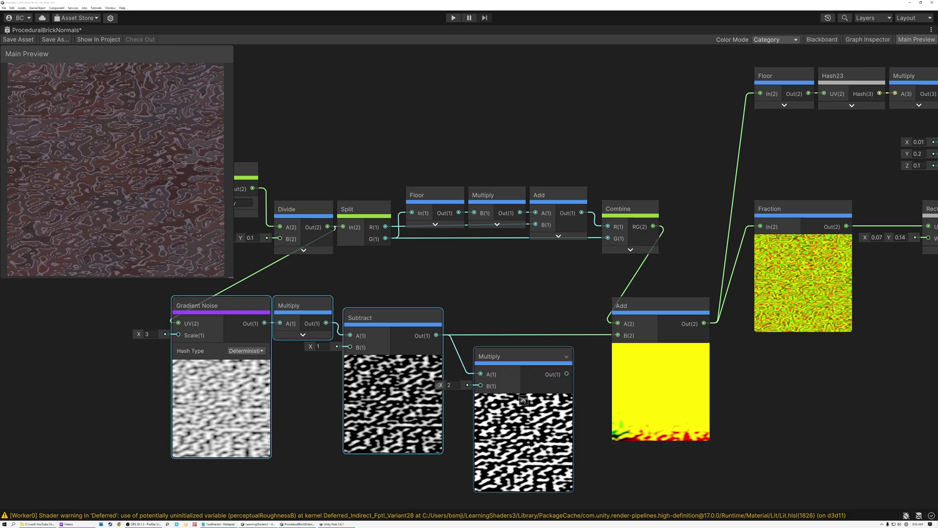
drag(506, 359, 522, 321)
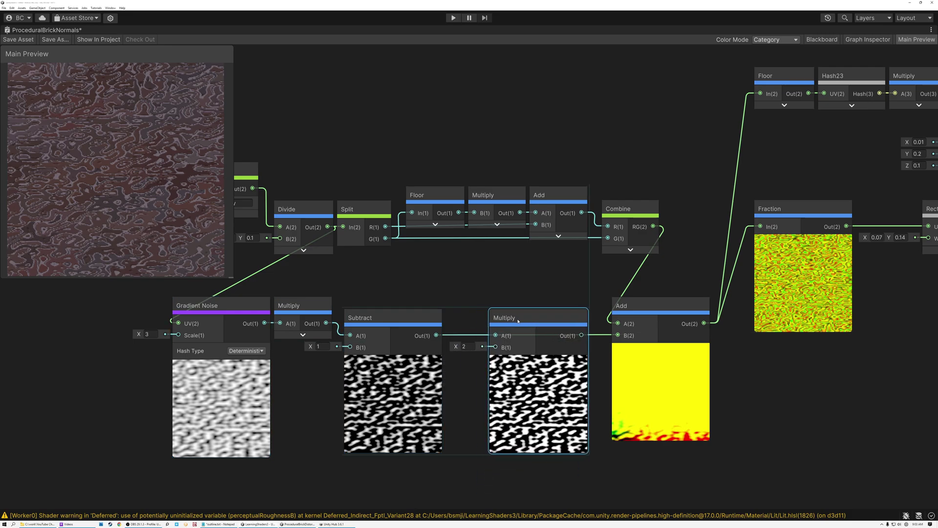
Set the new Multiply node's B to 0.015 and connect its output to the Add node's B input
click(474, 346)
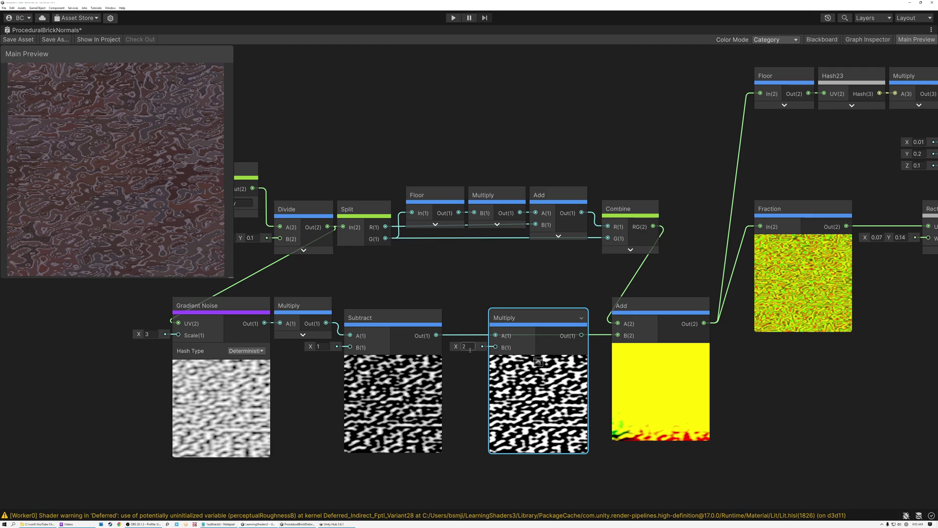
text(0.)
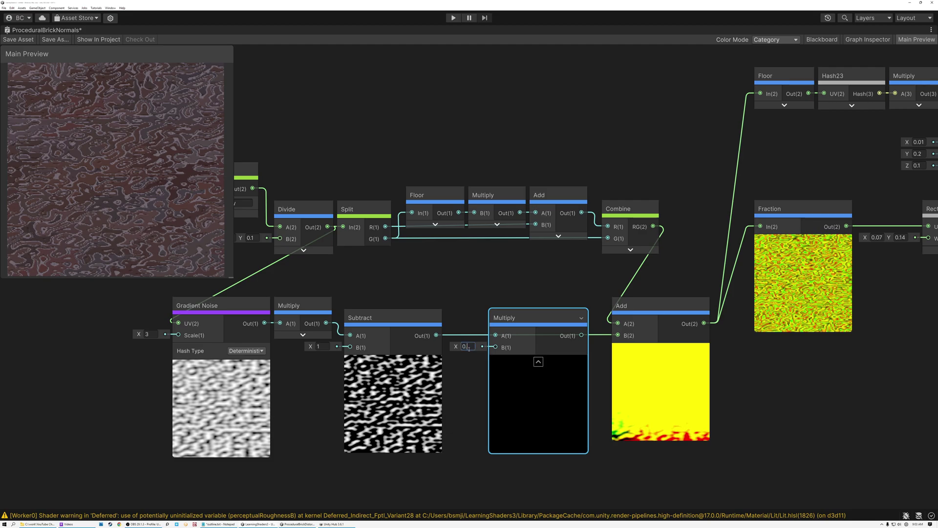
text(015)
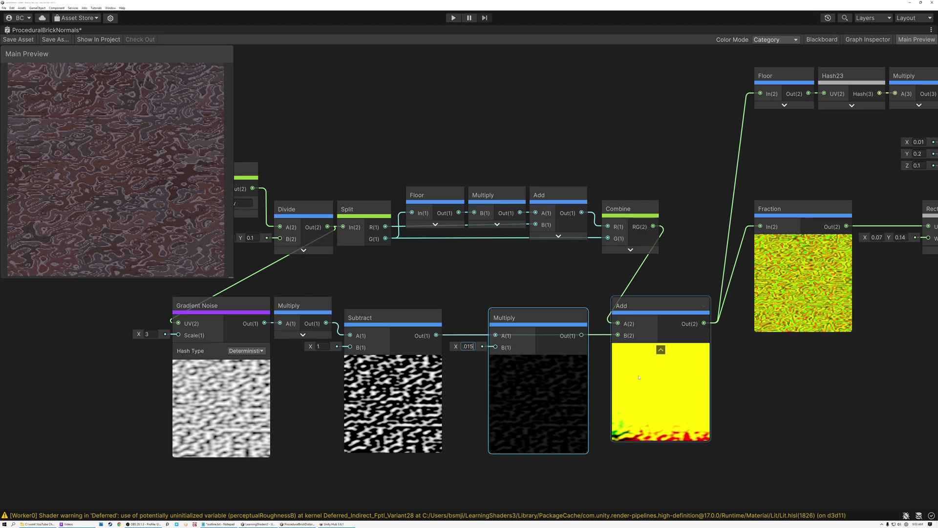
drag(581, 336, 617, 336)
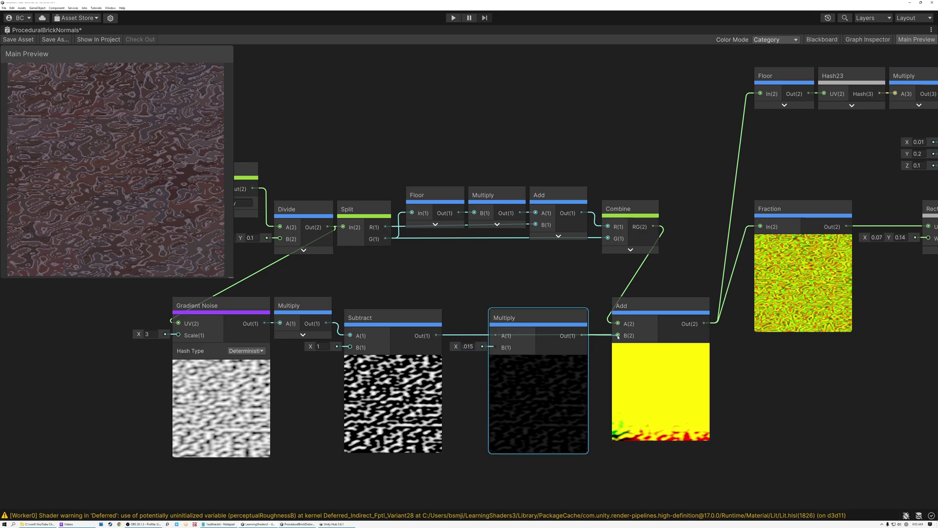
Examine the distorted Fraction and Normal From Height previews, and enlarge the main preview to inspect the brick edges
scroll(568, 300, up, 8)
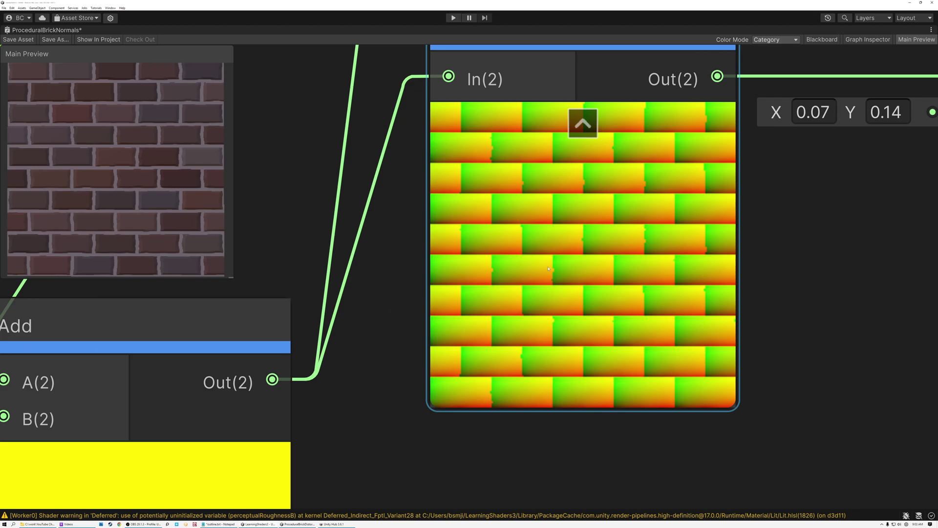
scroll(556, 268, down, 6)
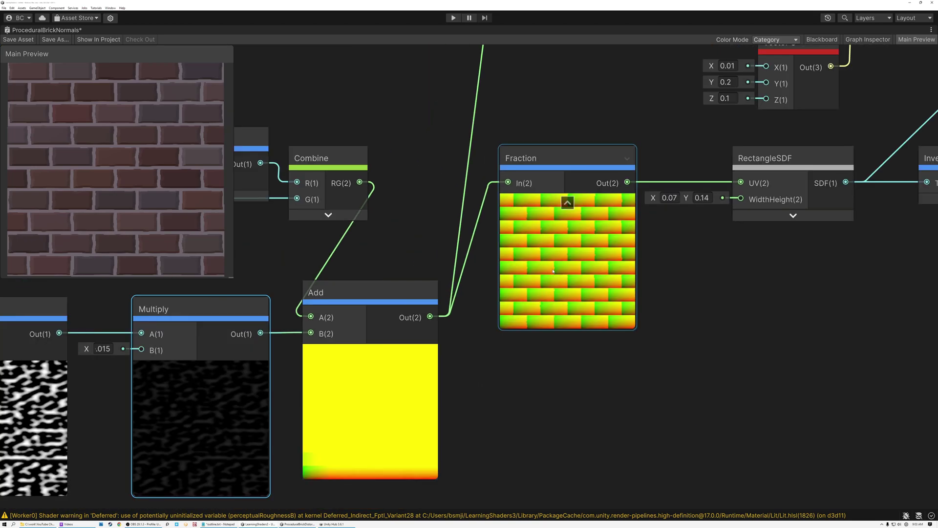
scroll(553, 271, down, 3)
middle_drag(553, 270, 458, 310)
middle_drag(718, 314, 430, 330)
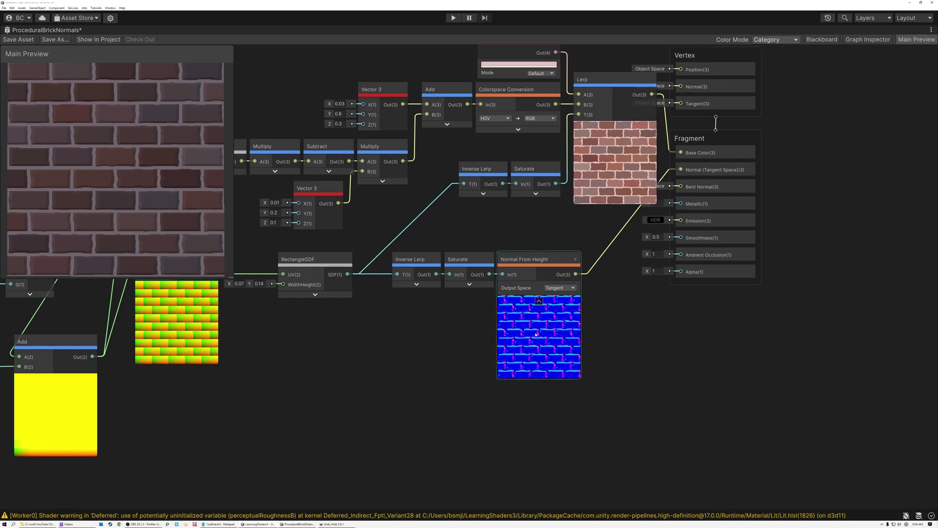
scroll(536, 334, up, 4)
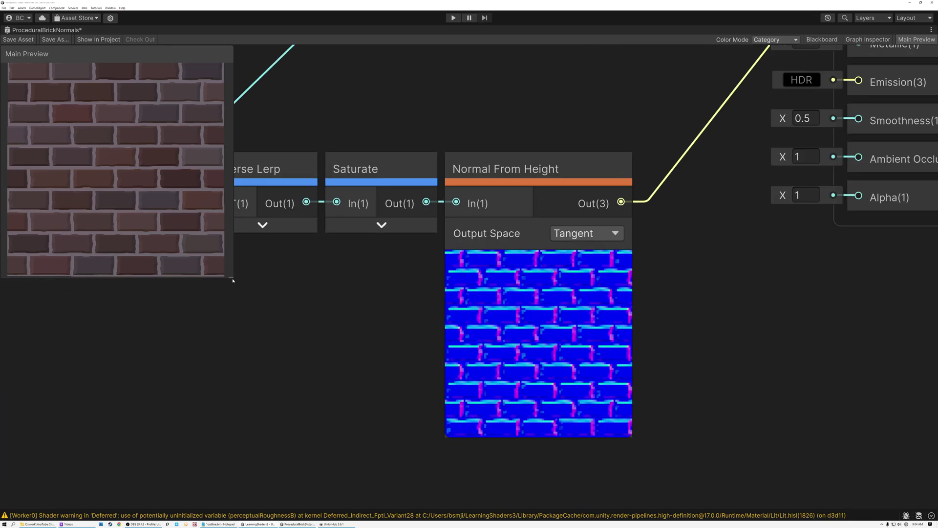
drag(232, 278, 388, 418)
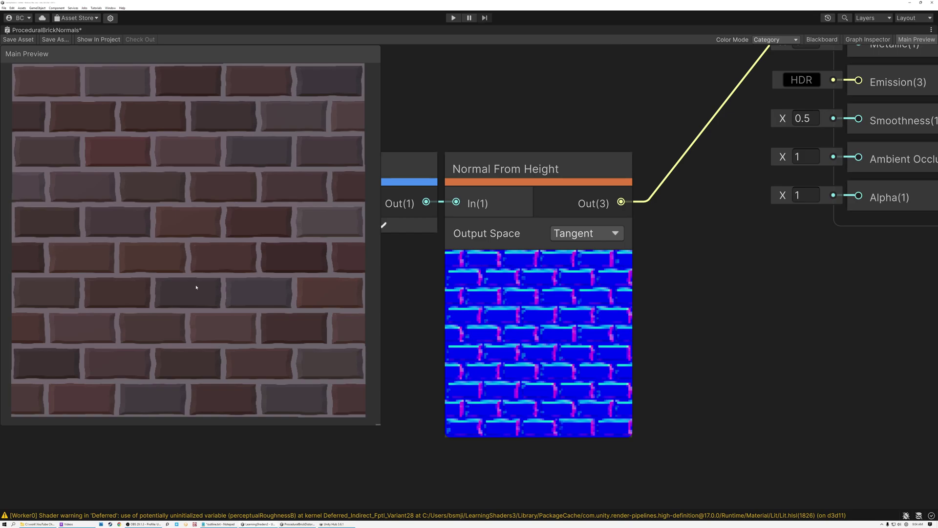
Try a distortion strength of 0.02 in the B input of the Multiply node between Subtract and Add
scroll(415, 290, down, 6)
middle_drag(406, 305, 751, 287)
middle_drag(581, 341, 859, 307)
middle_drag(500, 245, 617, 229)
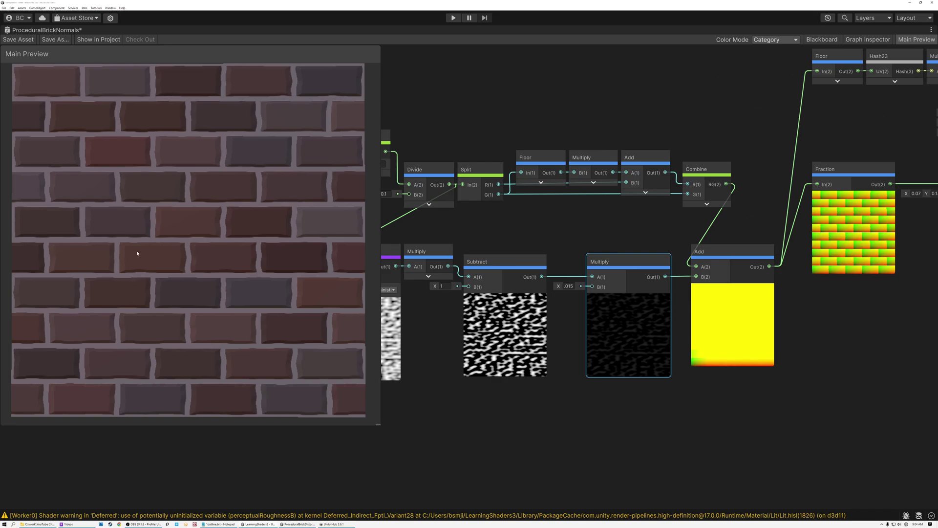
middle_drag(438, 331, 597, 327)
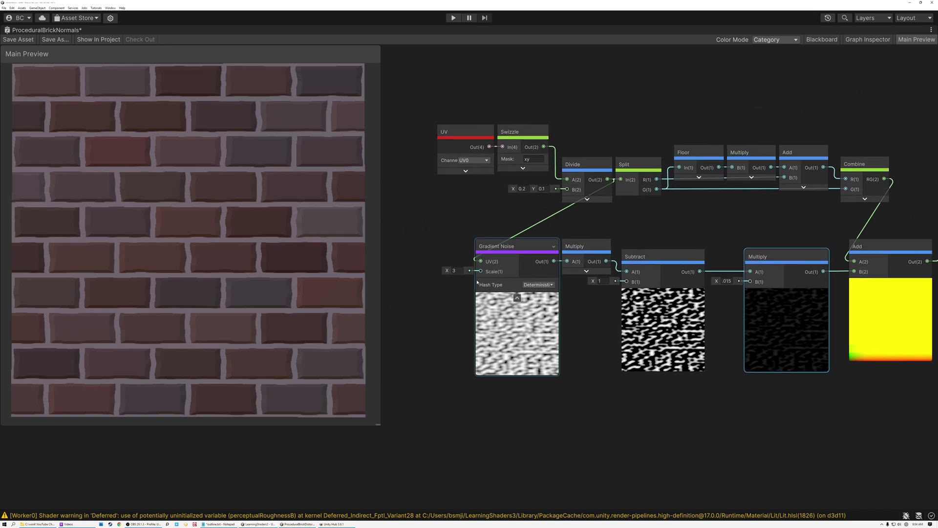
click(455, 271)
scroll(459, 272, up, 2)
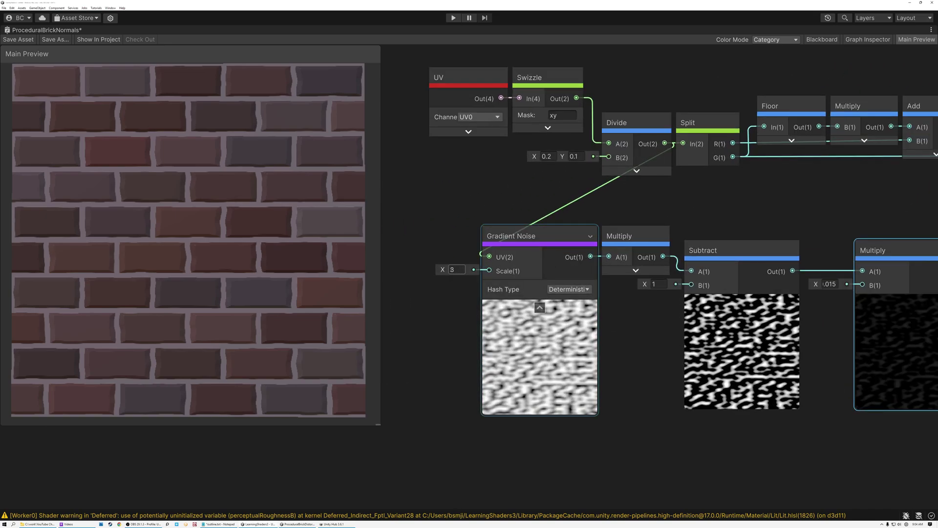
middle_drag(829, 318, 634, 310)
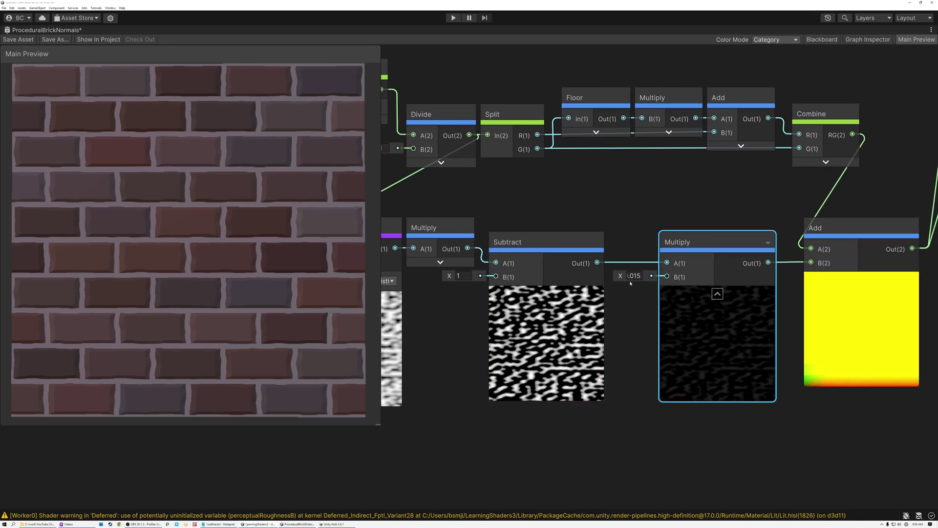
drag(634, 276, 646, 276)
text(2)
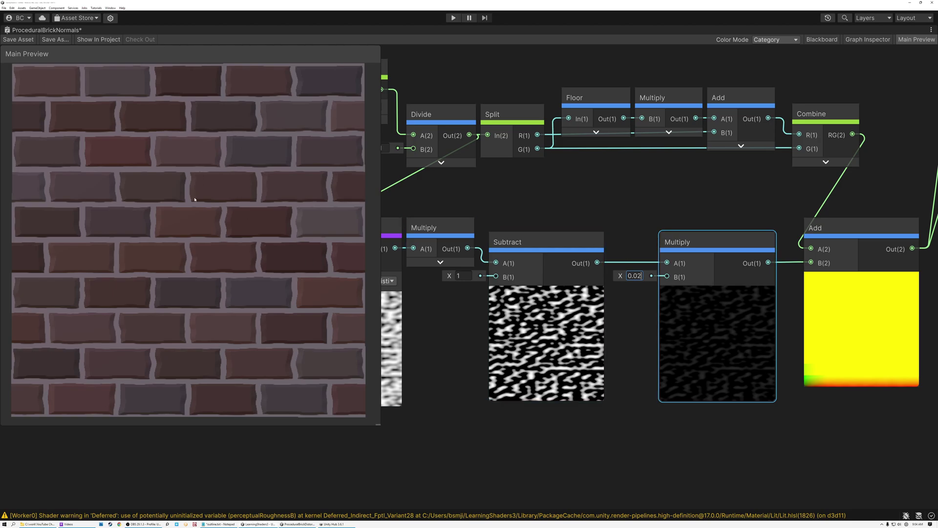
Try 0.05 for the B input of the Multiply node after Subtract, and set it back to 0.015
drag(638, 275, 645, 278)
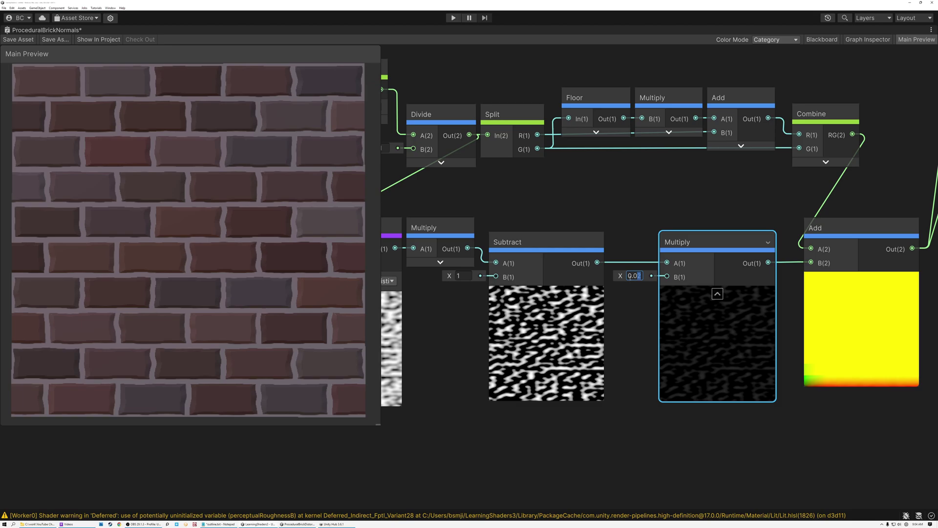
text(5)
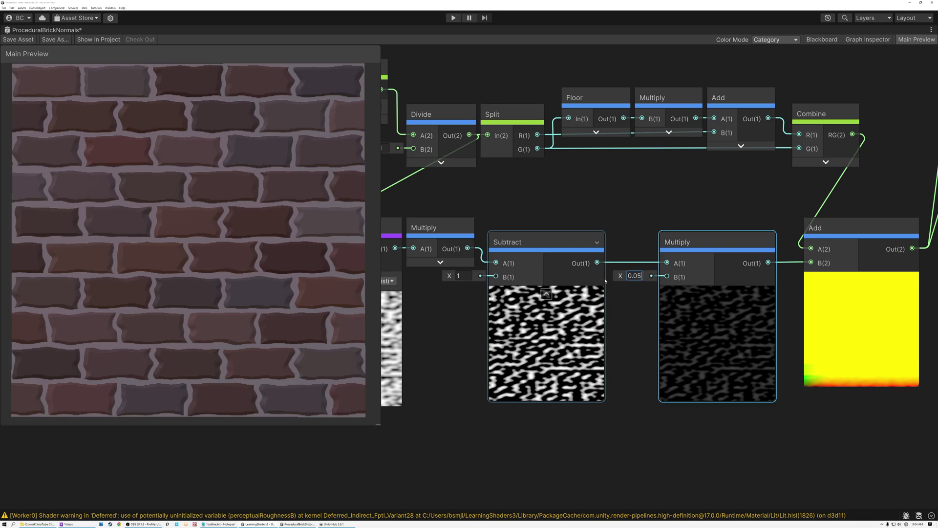
drag(639, 275, 646, 276)
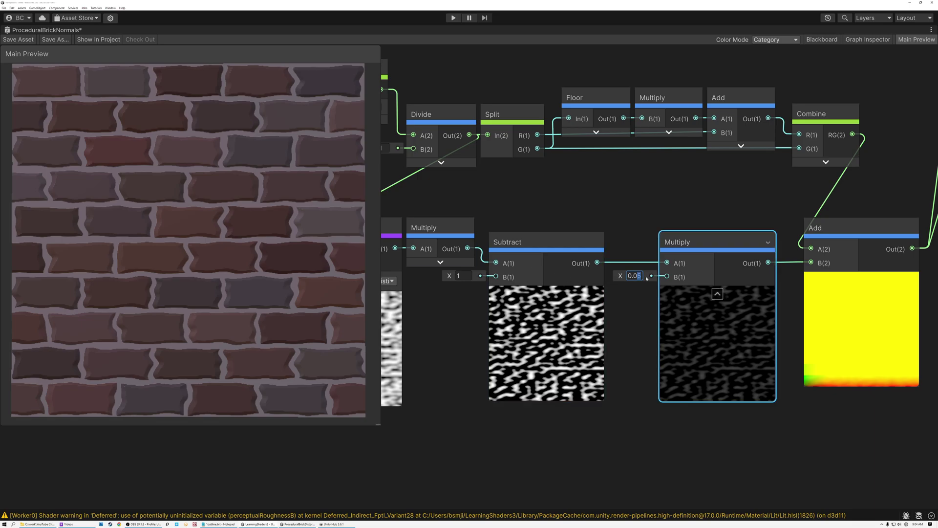
text(15)
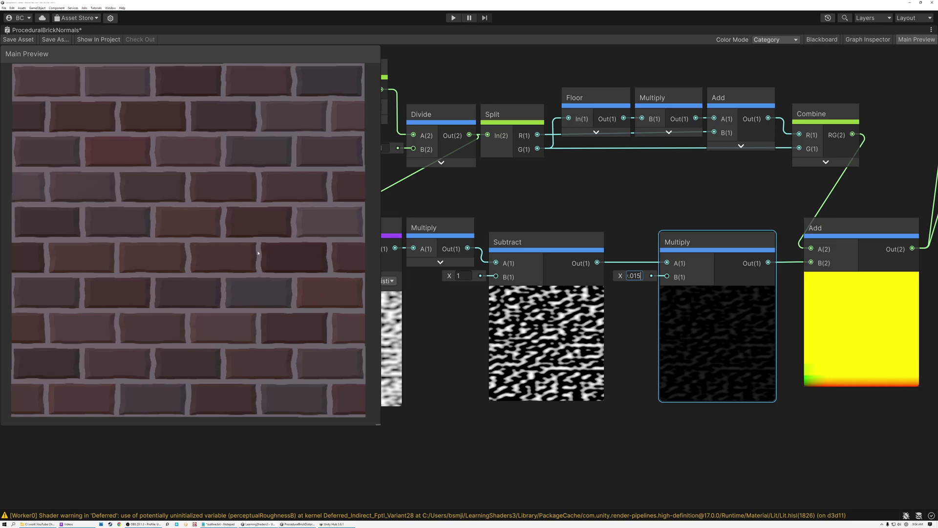
Set the Gradient Noise node's Scale to 1
middle_drag(428, 328, 653, 317)
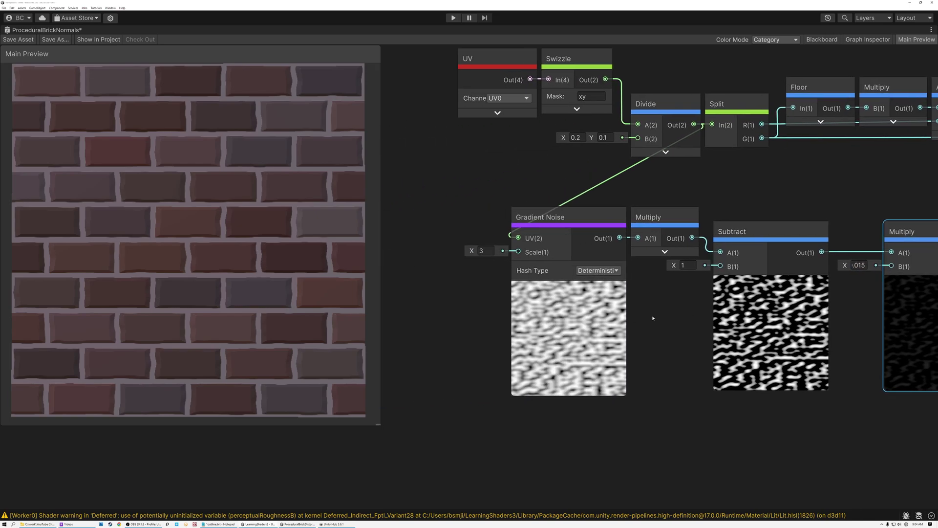
click(490, 252)
text(1)
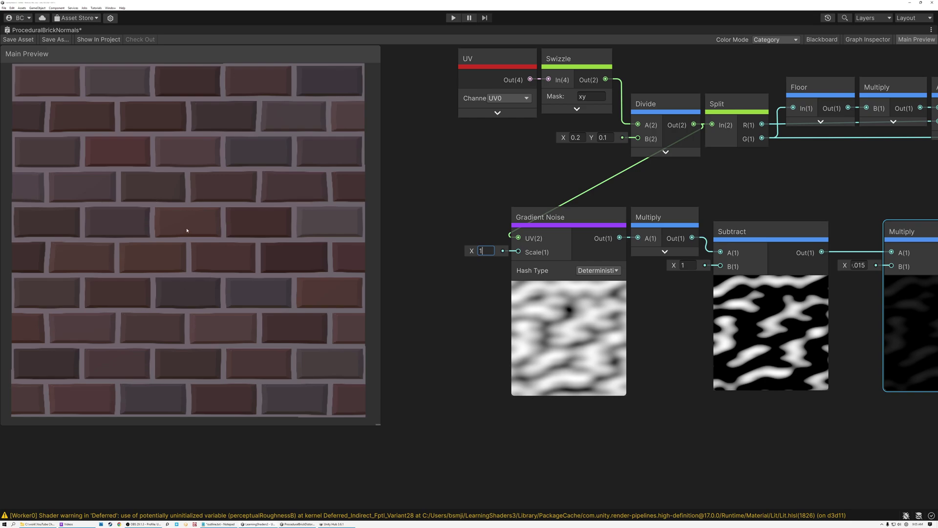
Try 0.03 for the B input of the Multiply node between Subtract and Add, and settle on 0.05
middle_drag(651, 318, 407, 314)
drag(612, 260, 625, 260)
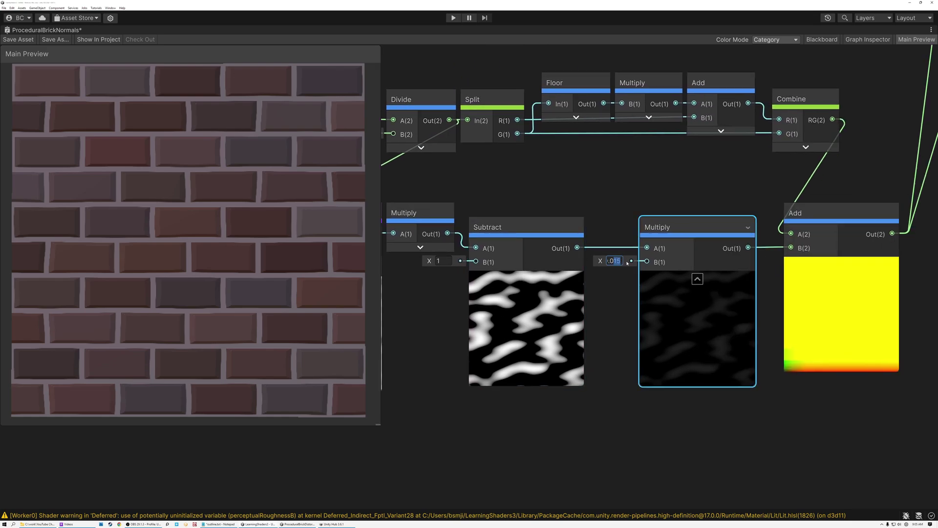
text(03)
key(shift+Left)
text(5)
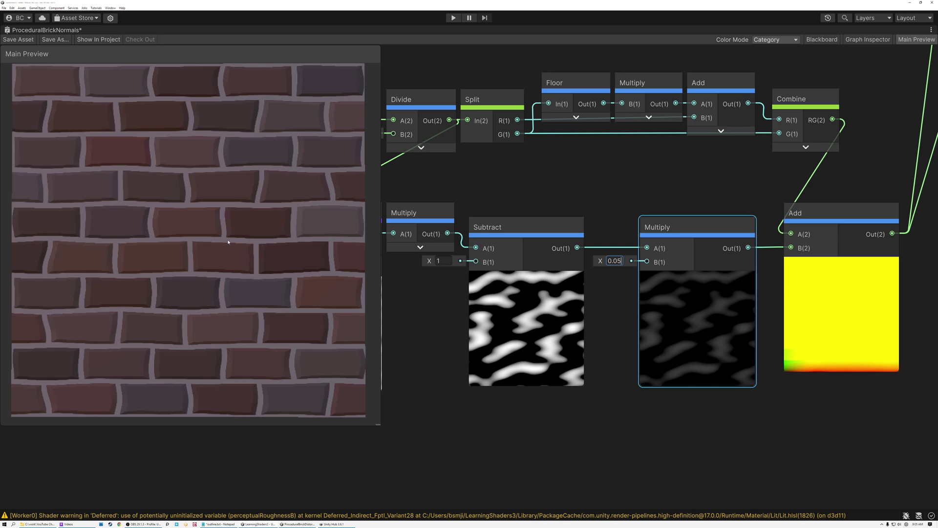
Try a Scale of 0.5 on the Gradient Noise node
middle_drag(438, 305, 588, 302)
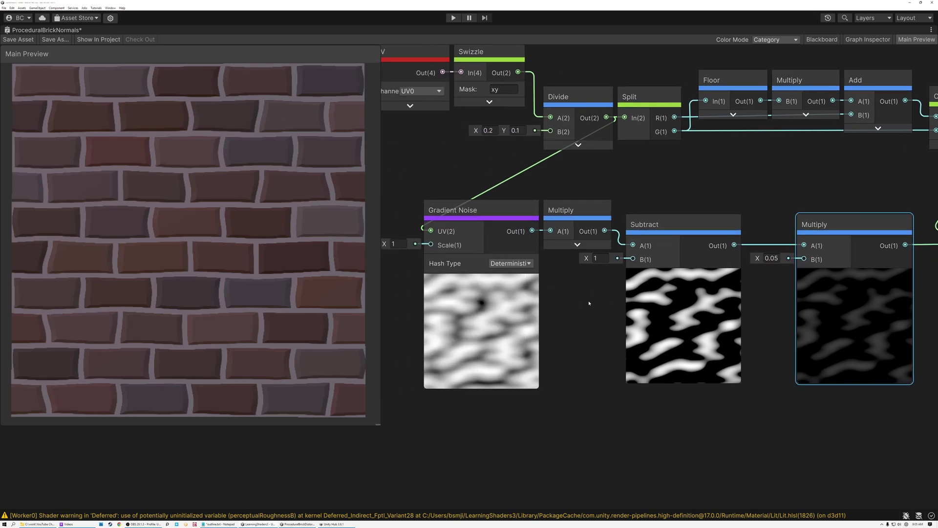
middle_drag(403, 291, 461, 289)
click(537, 293)
click(450, 240)
text(0.5)
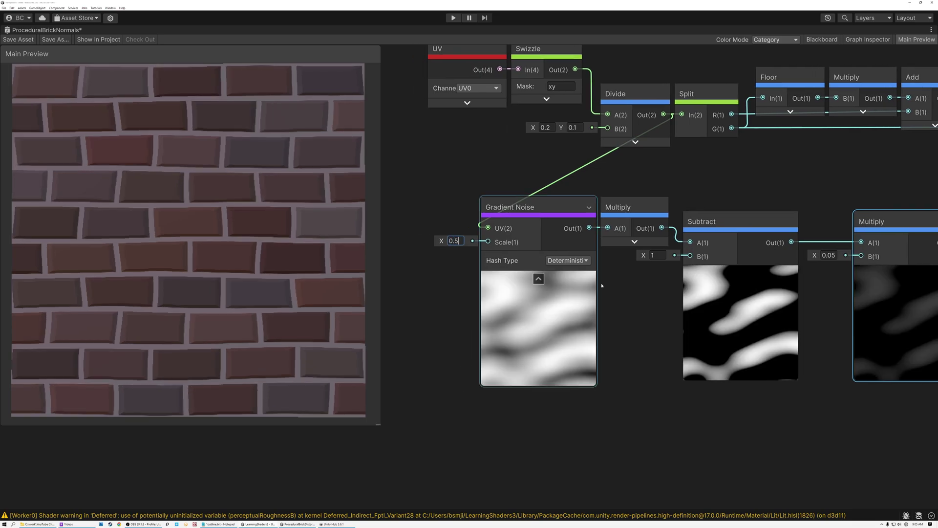
Try 0.1 for the B input of the Multiply node between Subtract and Add, and settle on 0.015
middle_drag(674, 293, 480, 295)
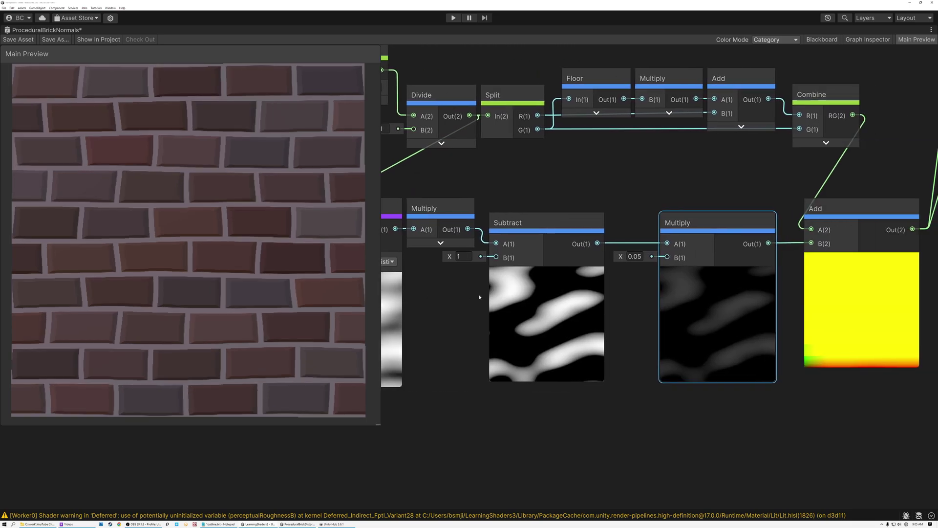
click(635, 256)
text(0.1)
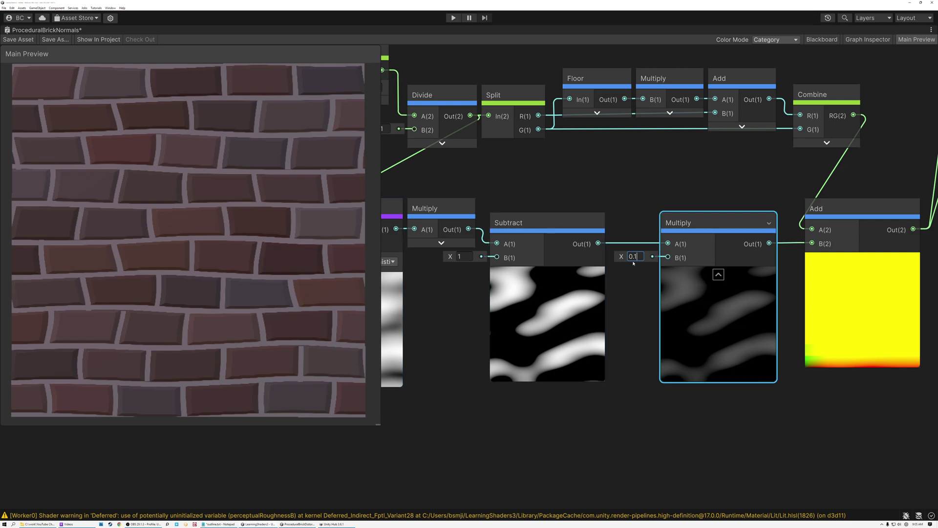
drag(634, 257, 644, 257)
text(0)
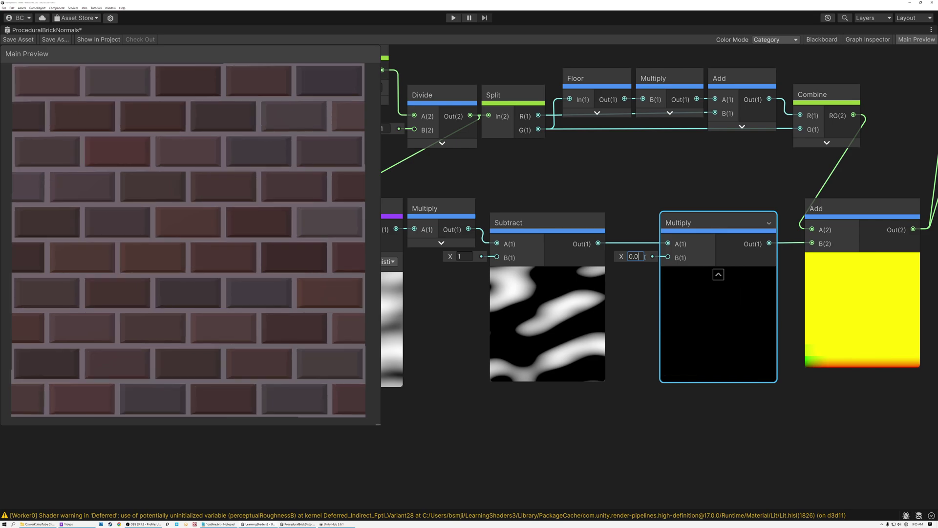
text(15)
Set the Scale of the Gradient Noise node feeding the brick distortion to 3
middle_drag(448, 310, 716, 296)
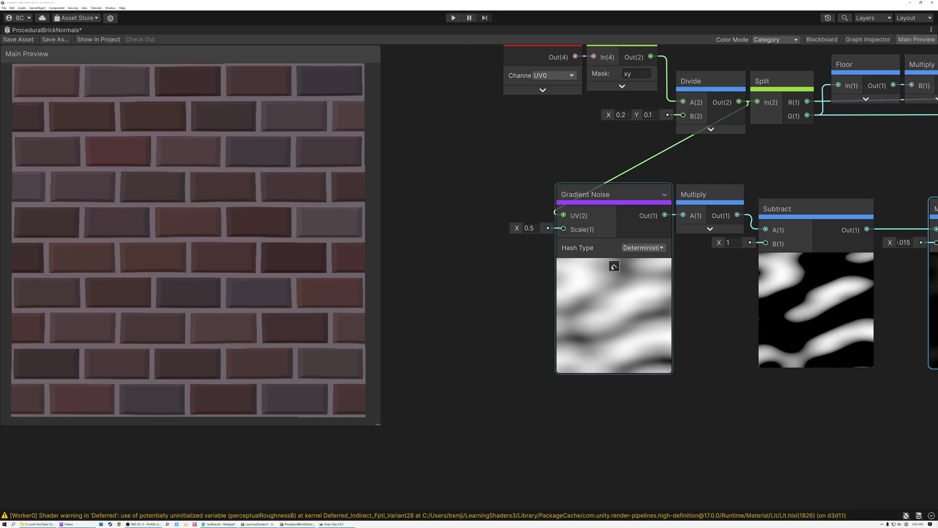
key(BackSpace)
key(BackSpace)
key(BackSpace)
text(3)
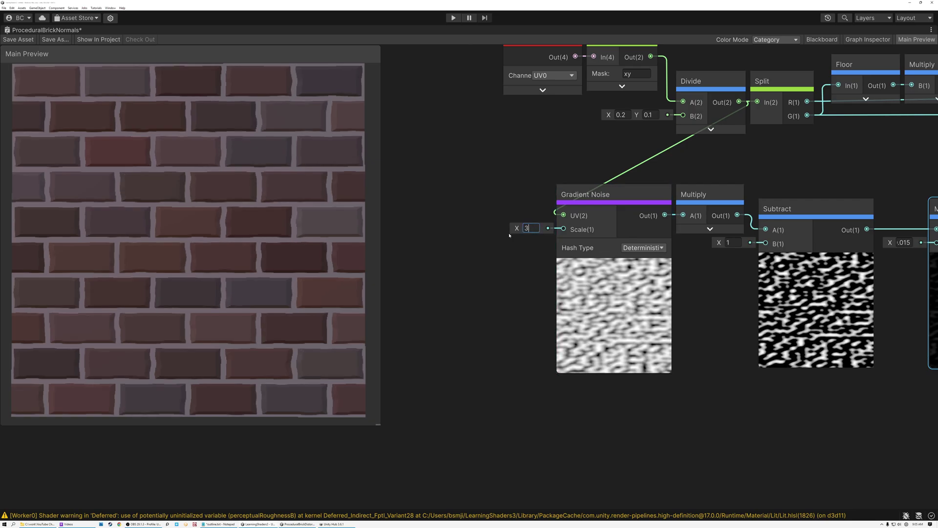
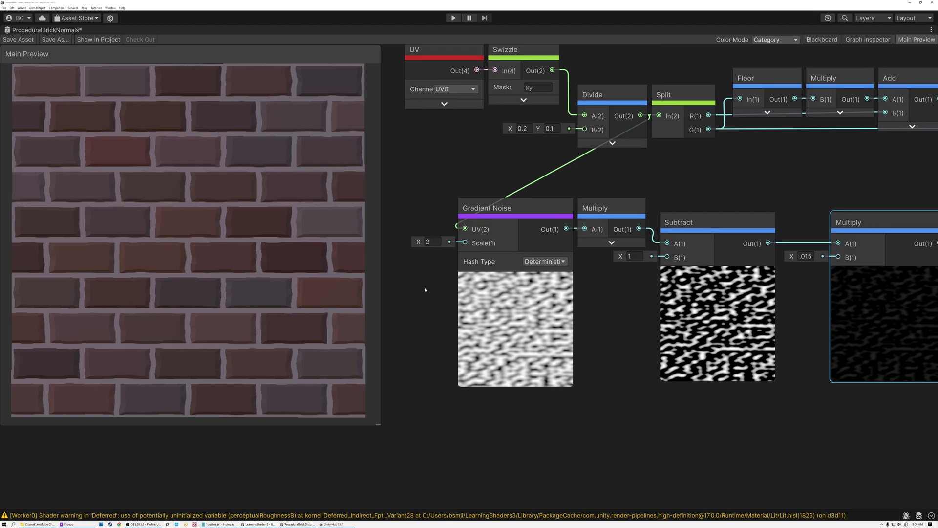
Shrink the main preview and collapse the previews of the Gradient Noise, Subtract, final Add and preceding Multiply nodes
drag(378, 423, 223, 267)
middle_drag(605, 321, 407, 344)
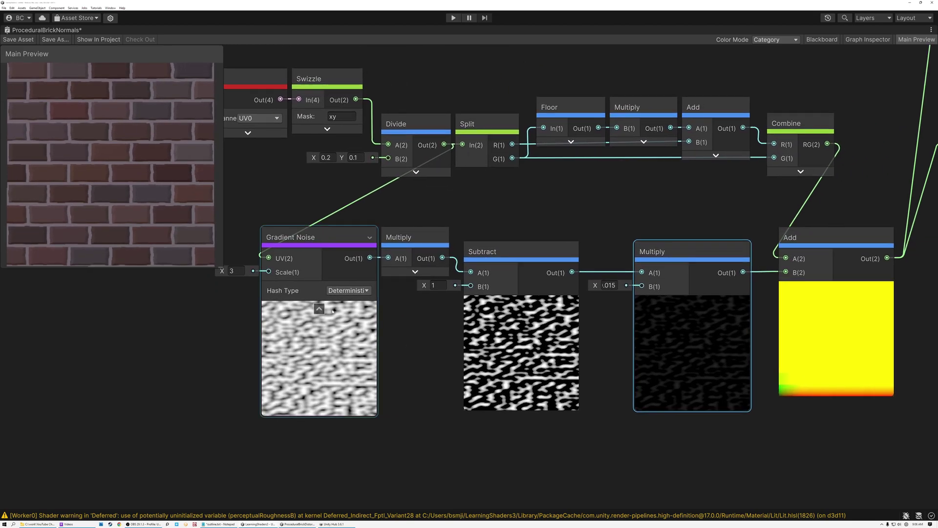
click(319, 308)
click(521, 303)
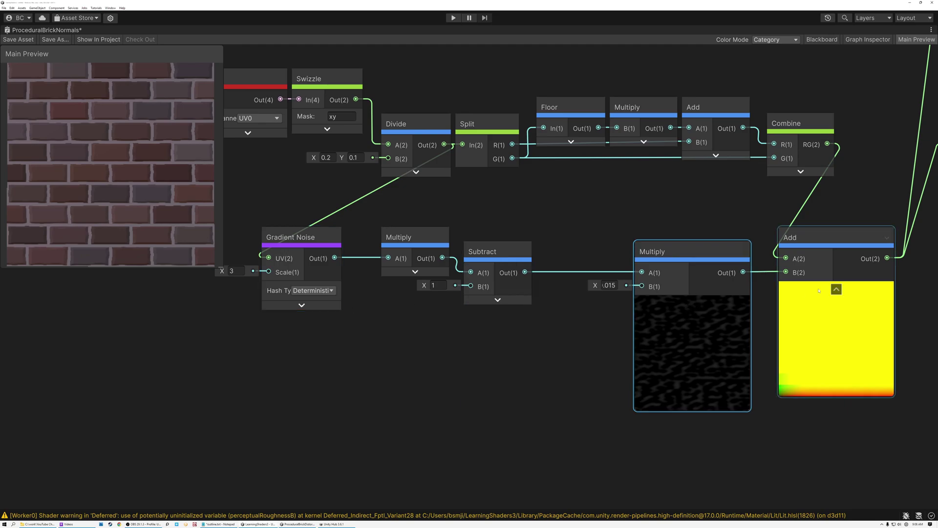
click(836, 303)
click(692, 303)
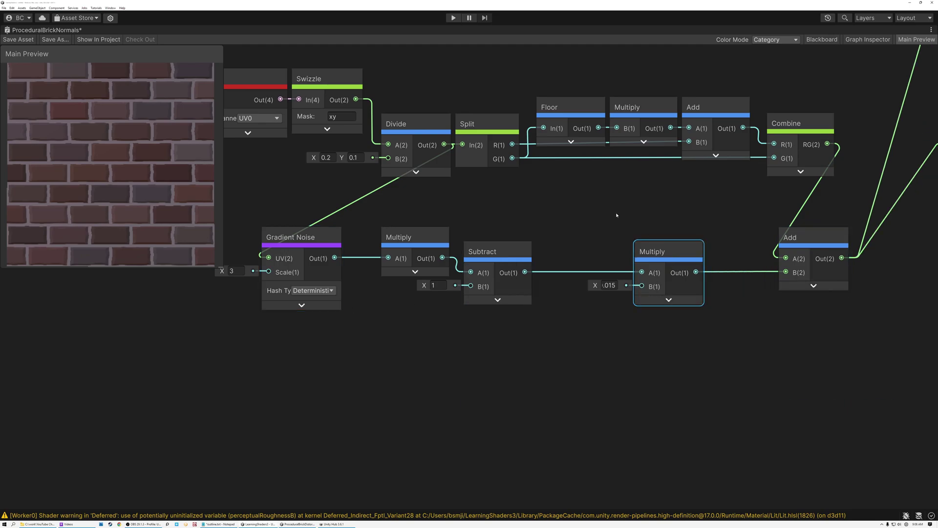
Move the Gradient Noise node closer to the Multiply node it feeds
scroll(614, 211, down, 5)
middle_drag(632, 207, 376, 297)
middle_drag(675, 296, 476, 295)
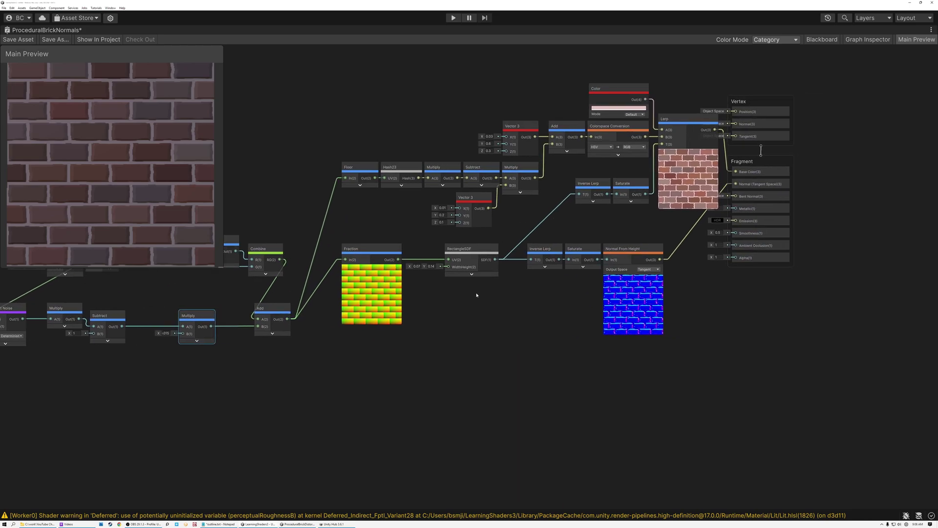
middle_drag(462, 292, 617, 345)
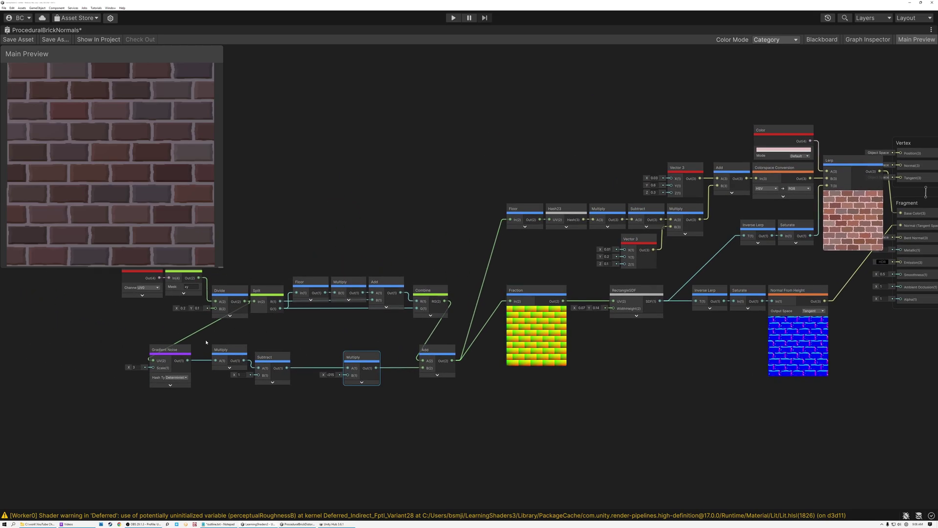
middle_drag(214, 342, 464, 321)
scroll(463, 320, up, 6)
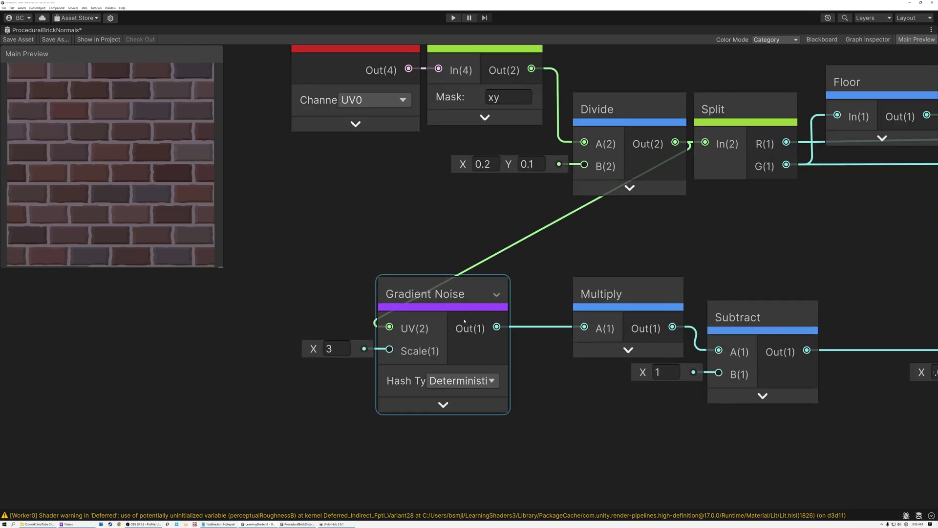
scroll(463, 321, down, 3)
click(432, 296)
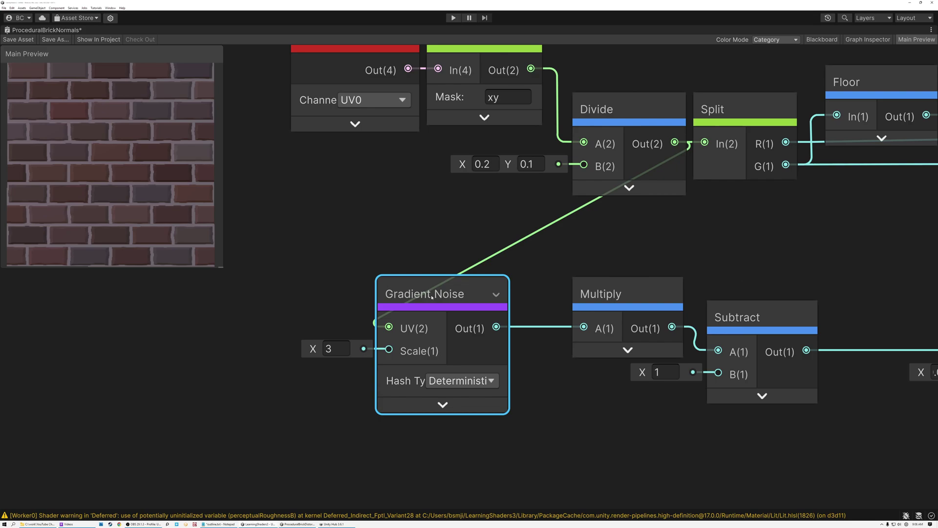
drag(449, 306, 507, 306)
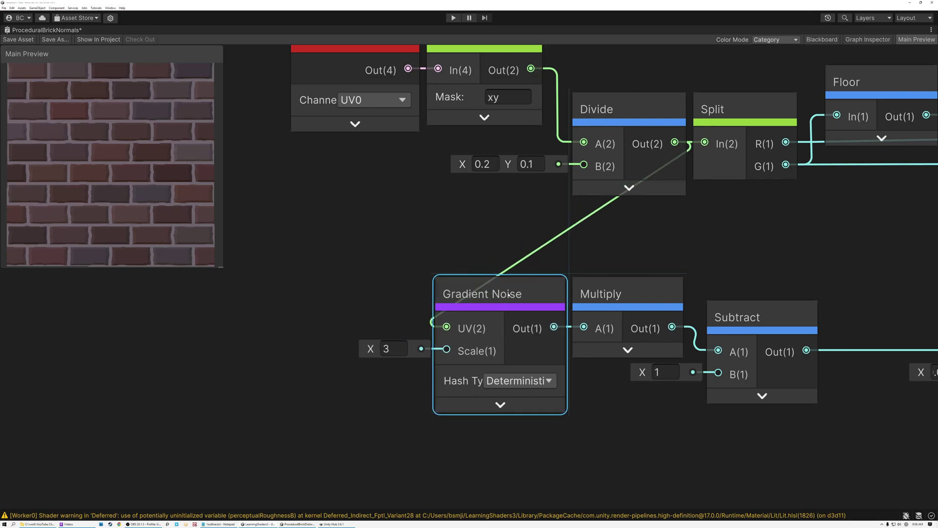
Examine the Gradient Noise node's preview, collapse it again and review the distortion node chain
click(501, 405)
middle_drag(671, 408, 630, 200)
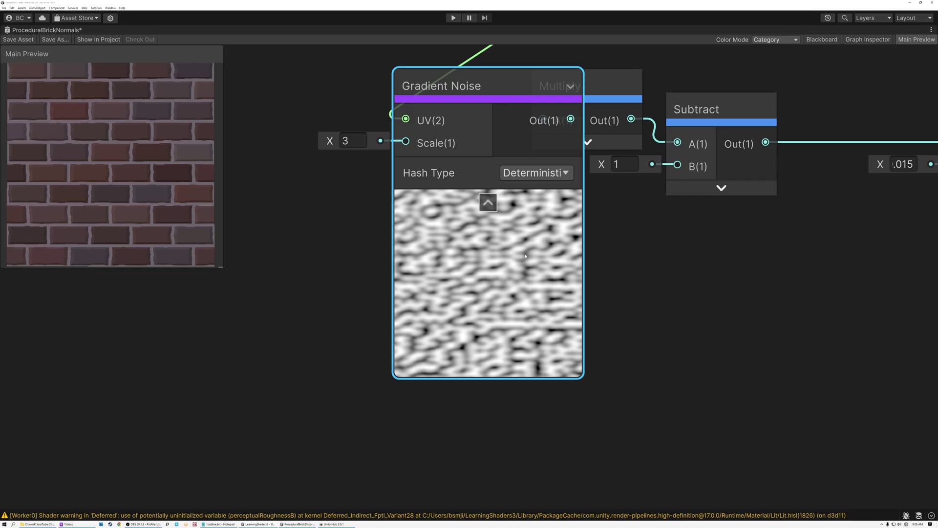
click(488, 201)
scroll(645, 260, down, 5)
scroll(401, 372, up, 3)
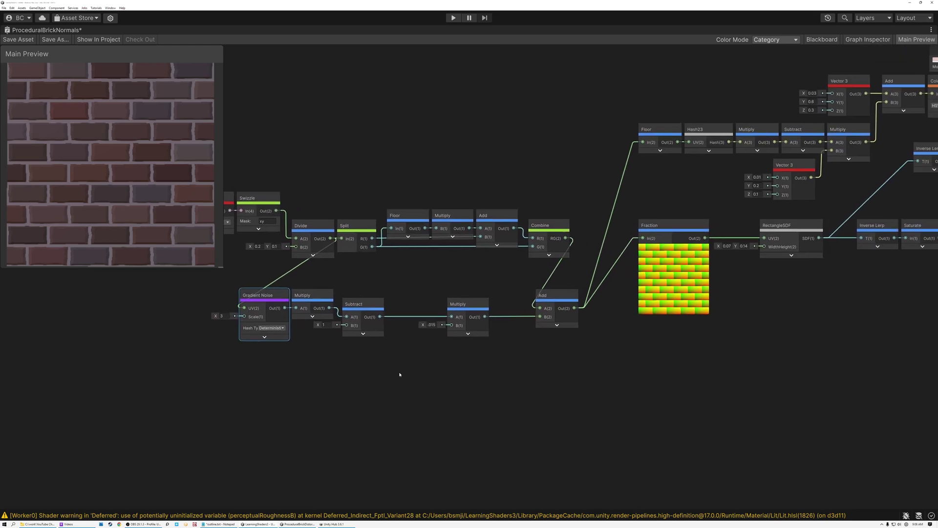
middle_drag(402, 373, 342, 427)
middle_drag(547, 338, 456, 386)
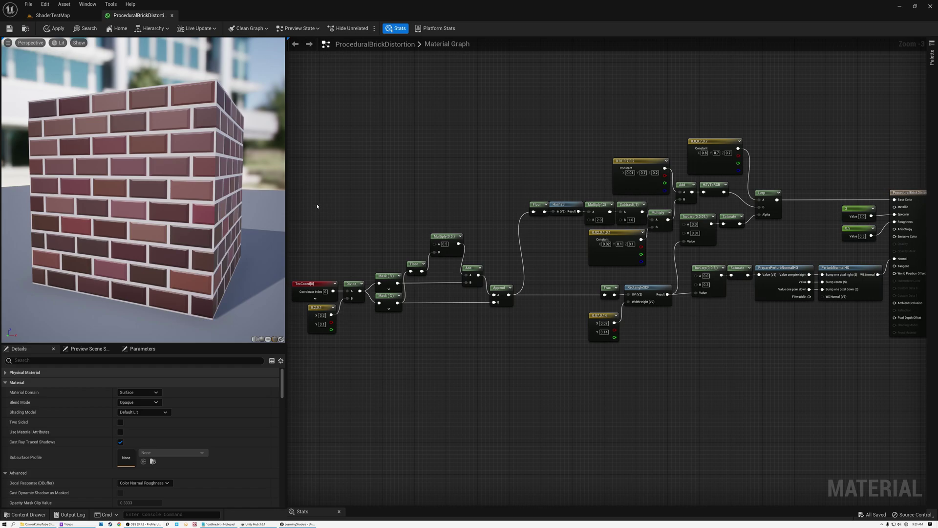
Switch to Unreal Engine's ProceduralBrickDistortion material and preview the Frac node's output on the cube
drag(330, 236, 508, 355)
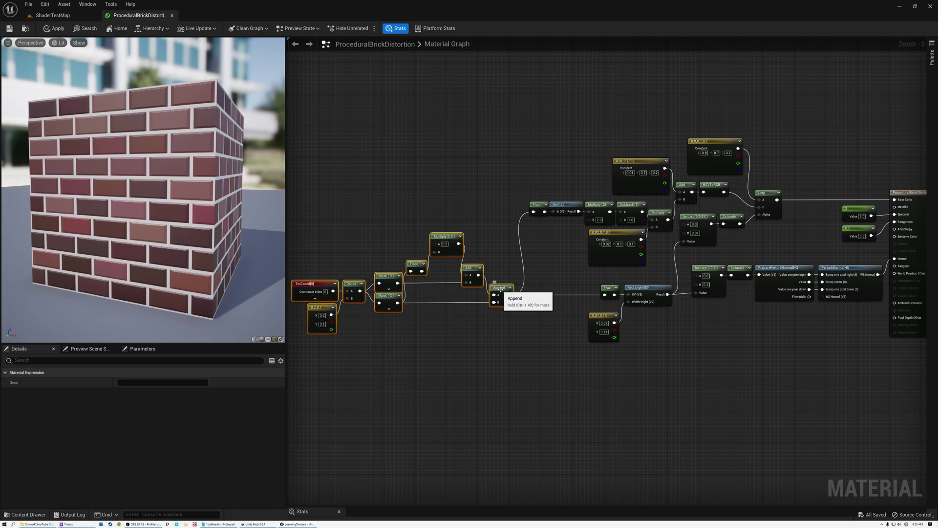
right_click(606, 293)
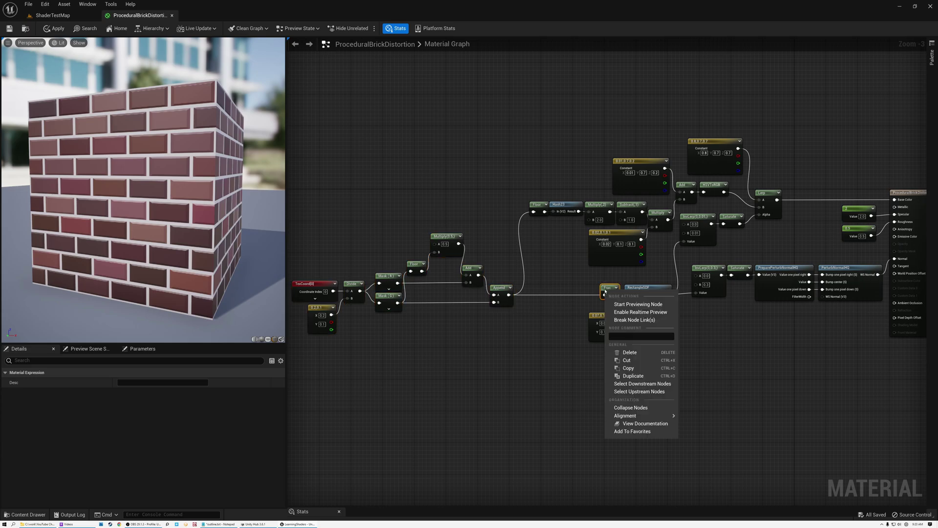
click(621, 304)
drag(185, 221, 93, 219)
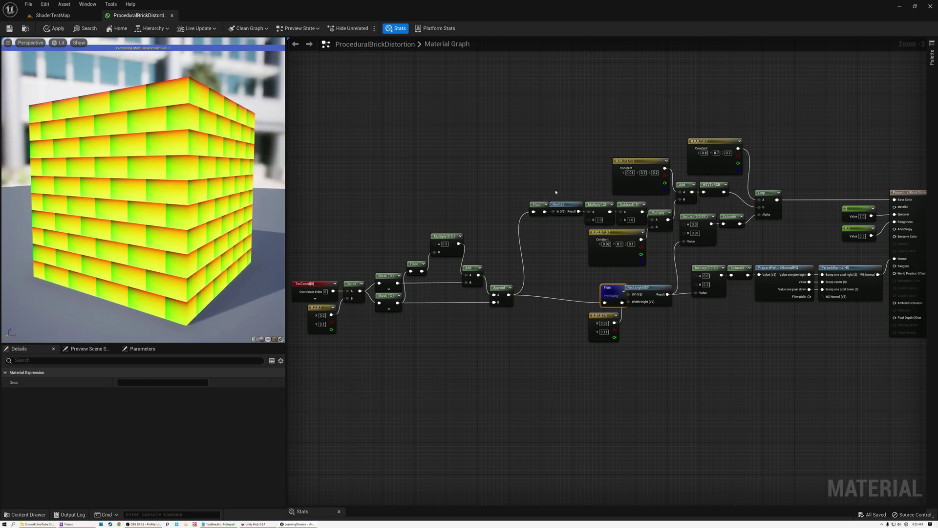
Preview the Lerp node's output to examine the per-brick colors driven by the Hash23 function
right_drag(571, 272, 385, 273)
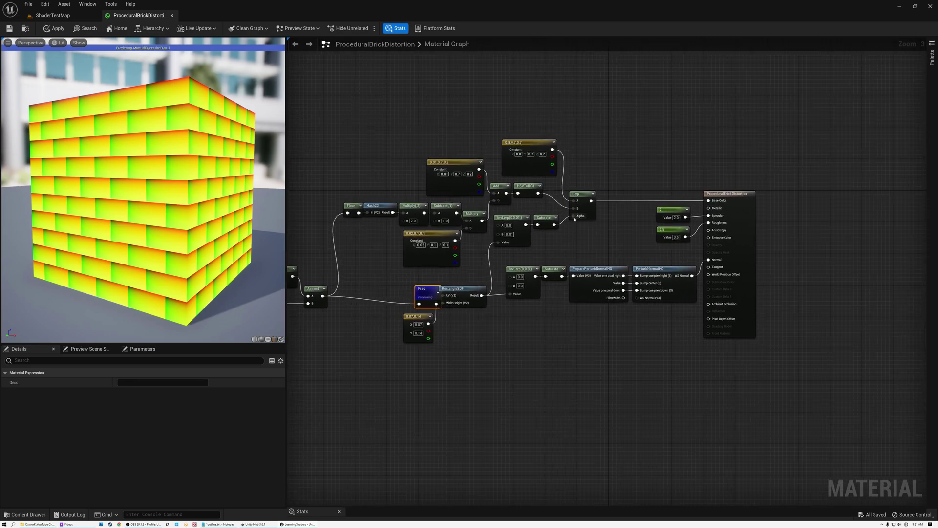
right_click(582, 195)
click(601, 208)
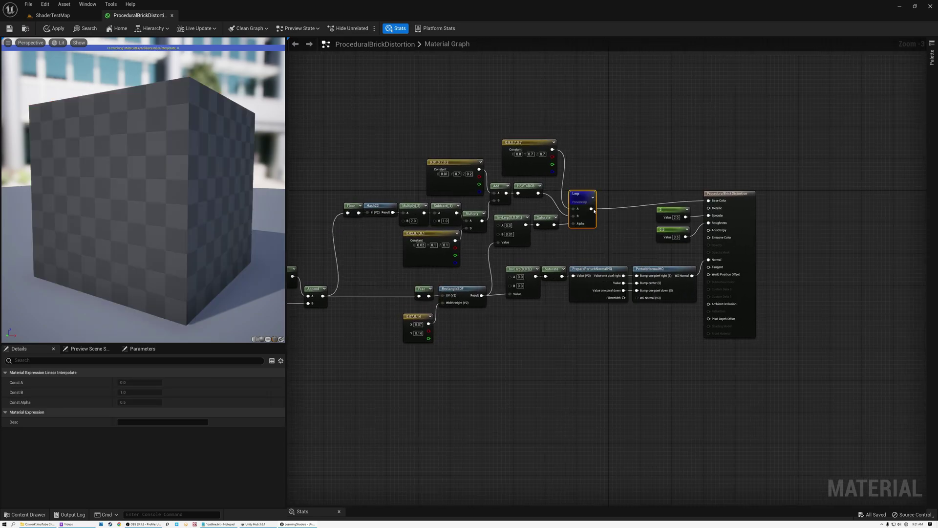
drag(161, 210, 217, 215)
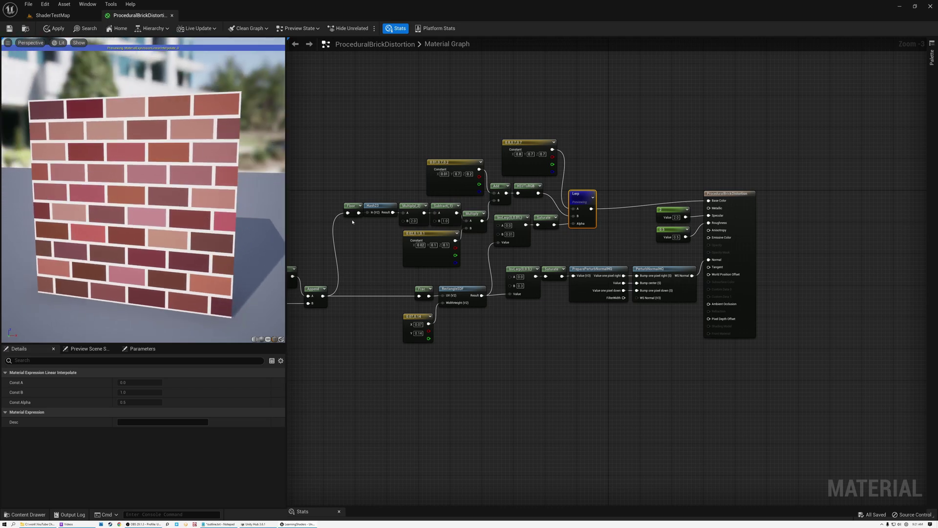
click(377, 208)
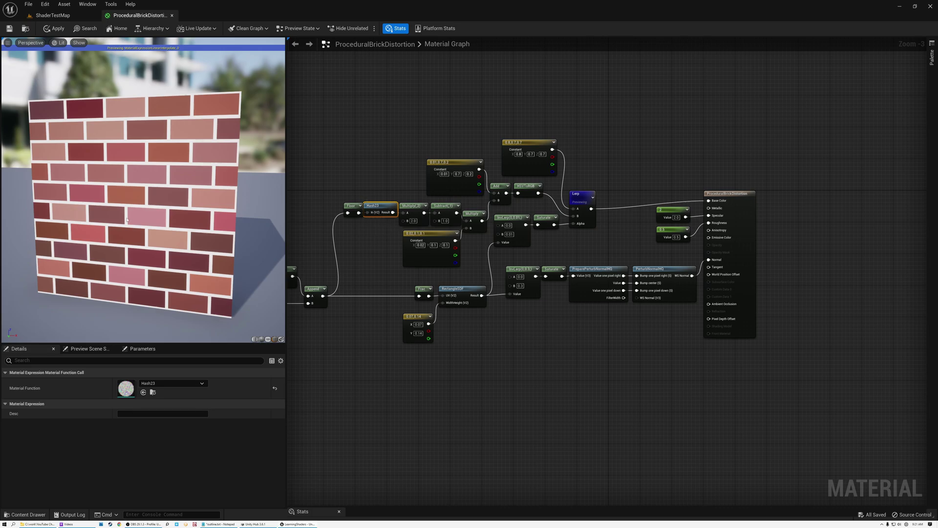
drag(124, 232, 110, 232)
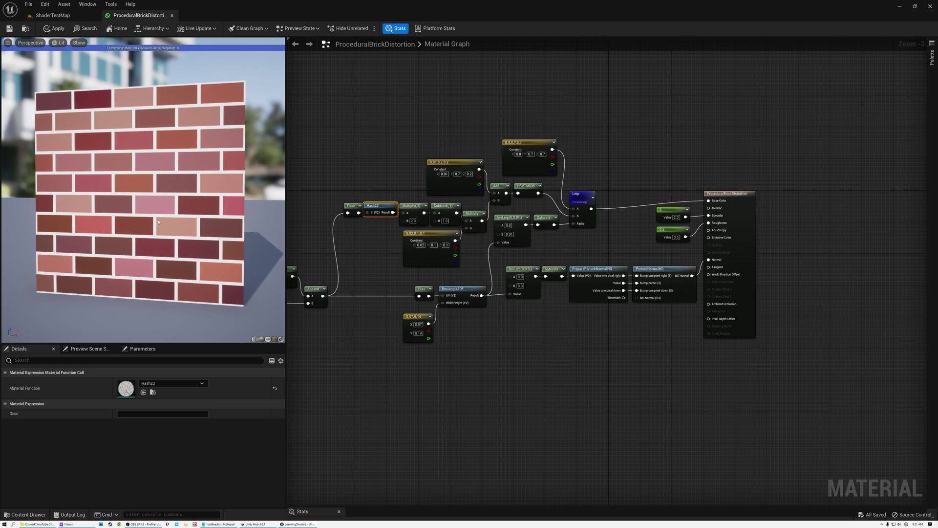
Preview the PerturbNormalHQ node's output and inspect the brick normals on several cube faces
right_click(648, 270)
click(680, 283)
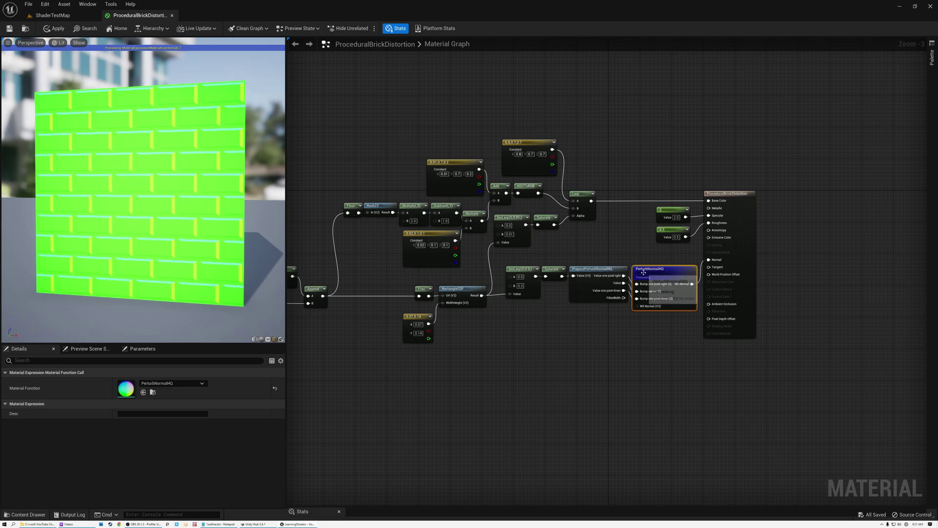
drag(171, 185, 92, 229)
drag(196, 146, 221, 145)
drag(154, 211, 351, 187)
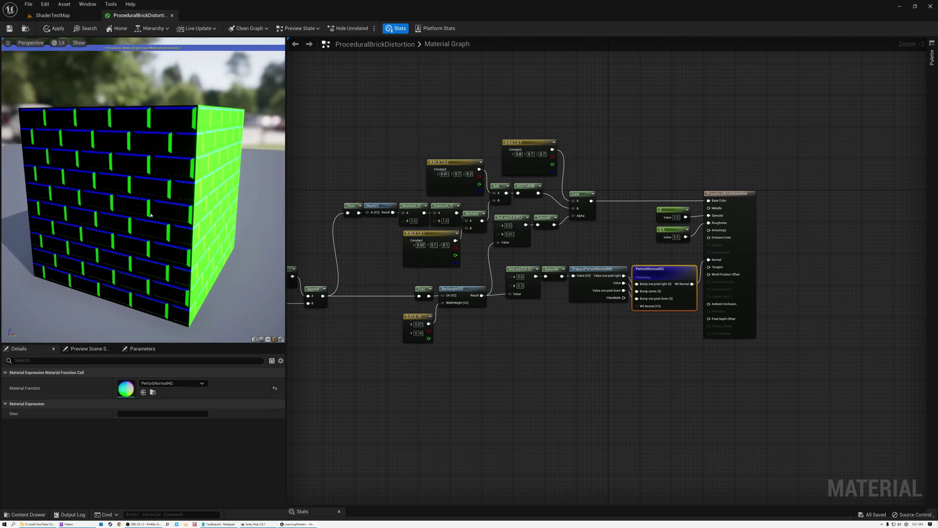
Stop the node preview and inspect the complete brick material from several sides of the cube
key(space)
right_drag(377, 257, 665, 244)
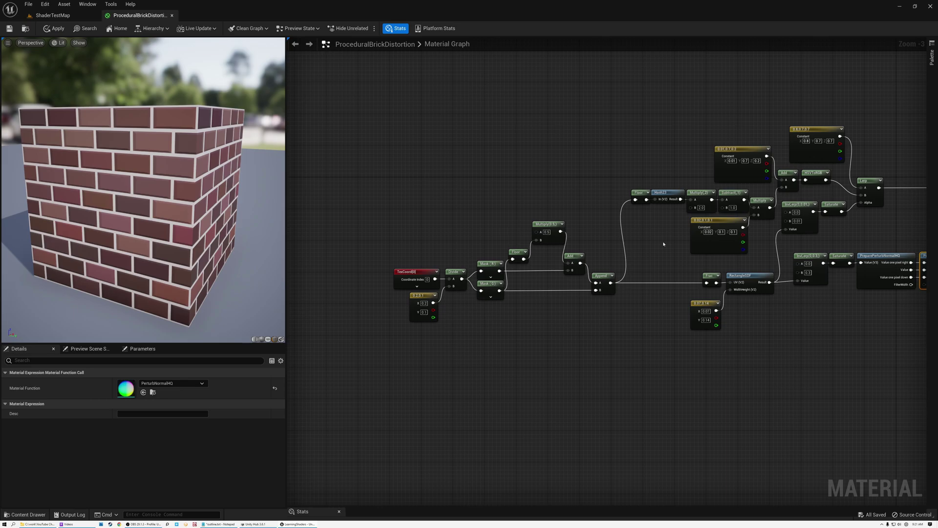
drag(252, 231, 105, 225)
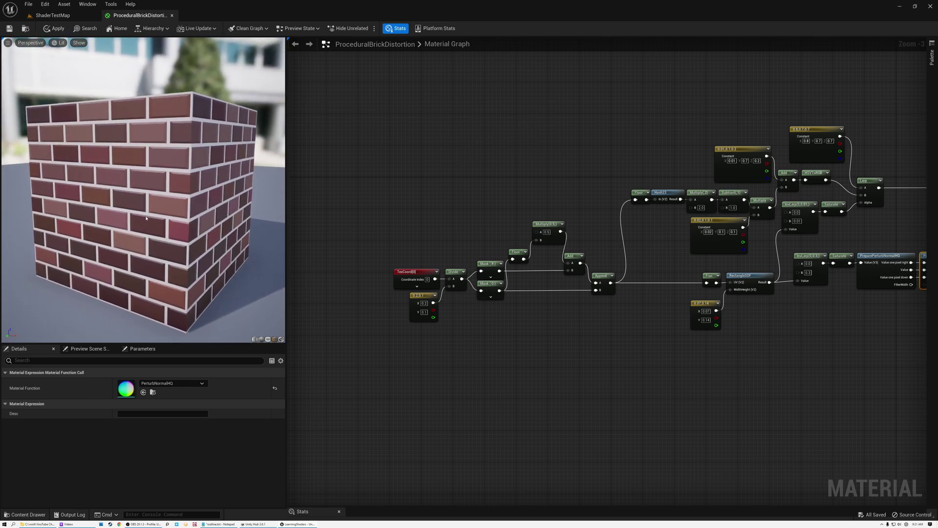
drag(150, 183, 136, 221)
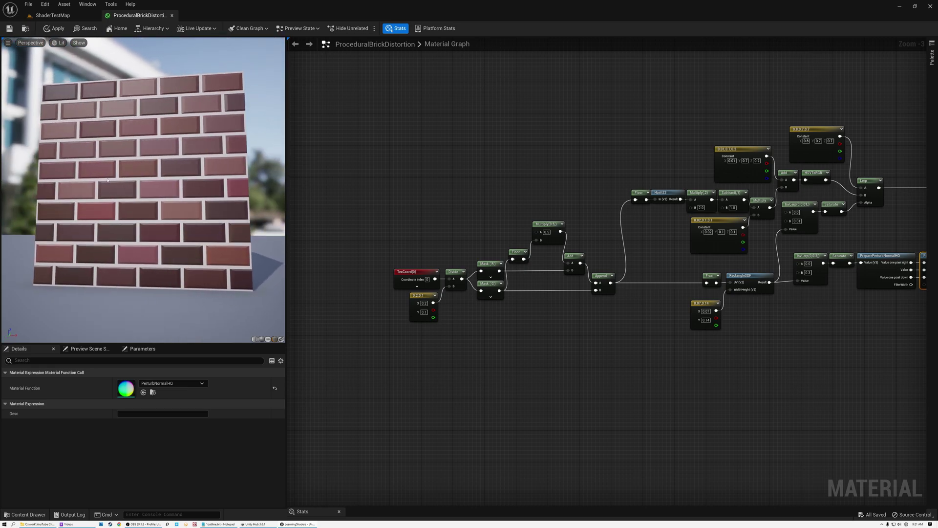
drag(107, 180, 127, 179)
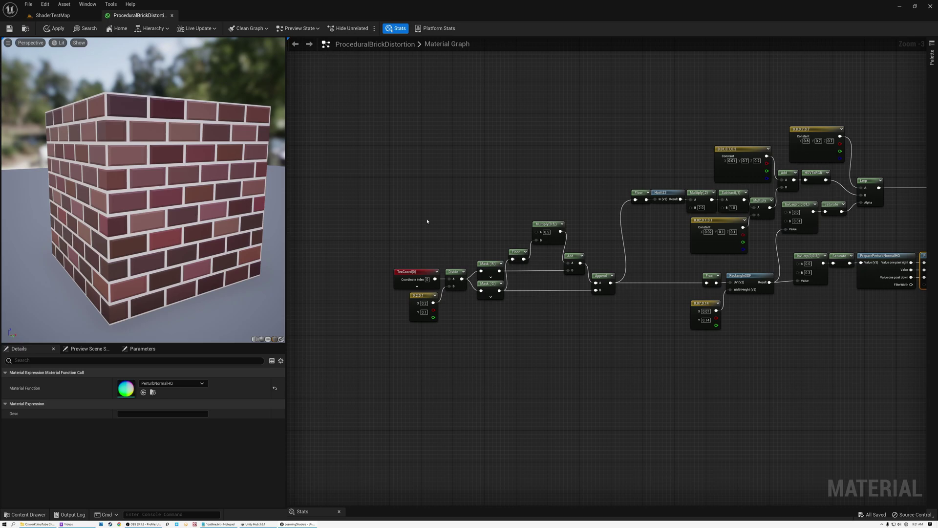
Review the UV nodes from TexCoord through Append that build the offset brick coordinates
scroll(435, 227, up, 1)
scroll(454, 195, up, 2)
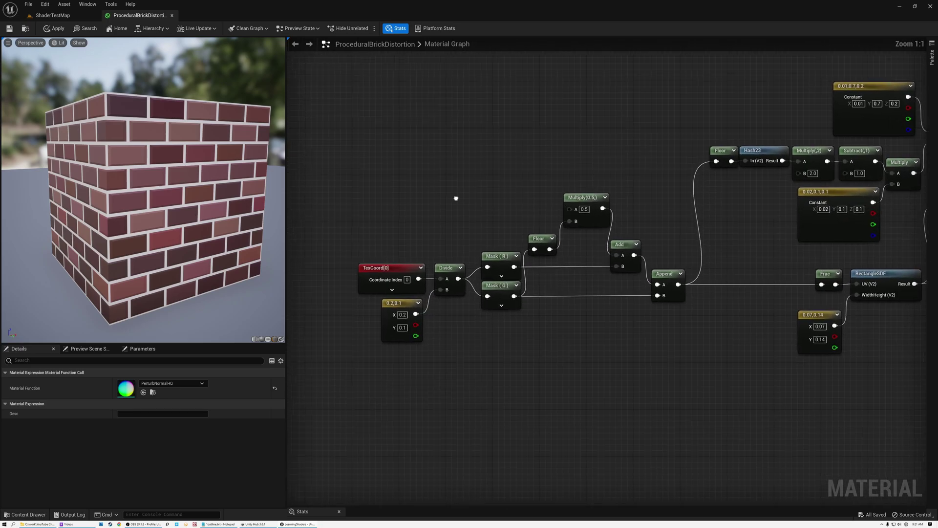
scroll(449, 179, up, 1)
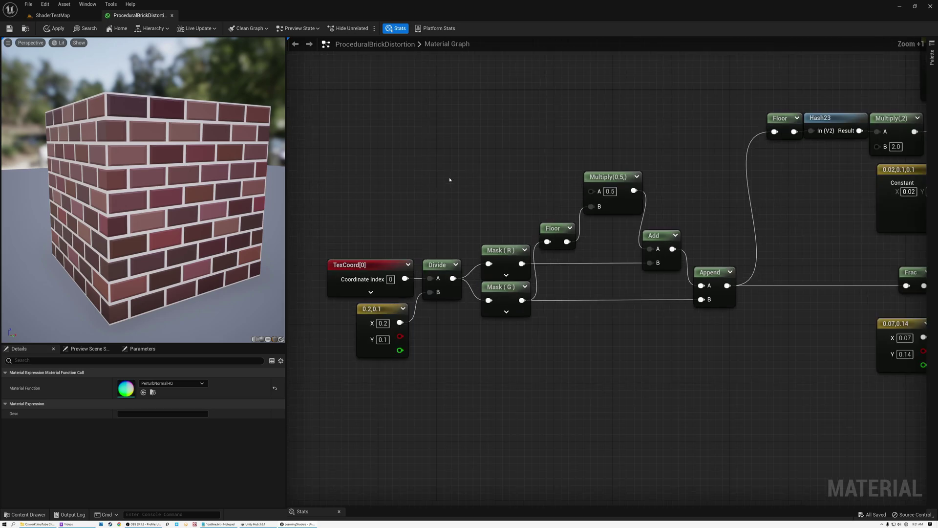
right_drag(461, 193, 477, 164)
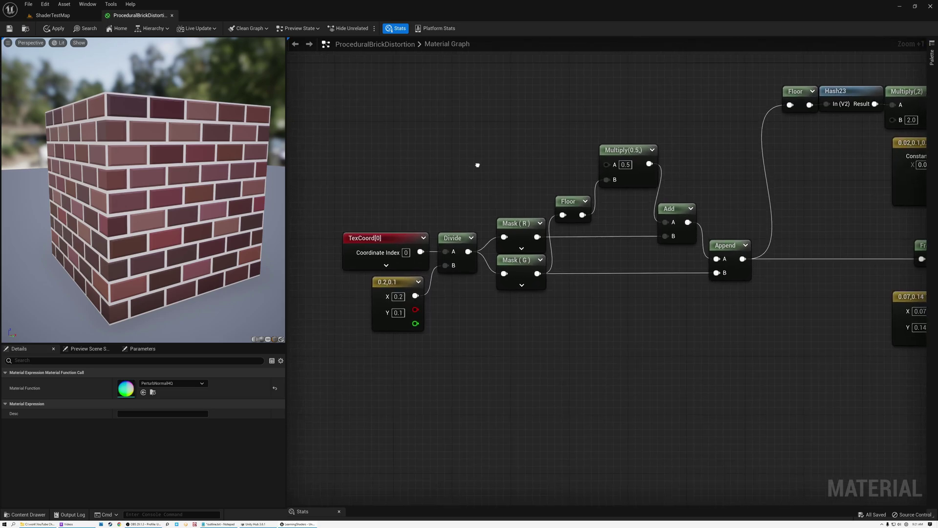
drag(385, 139, 726, 369)
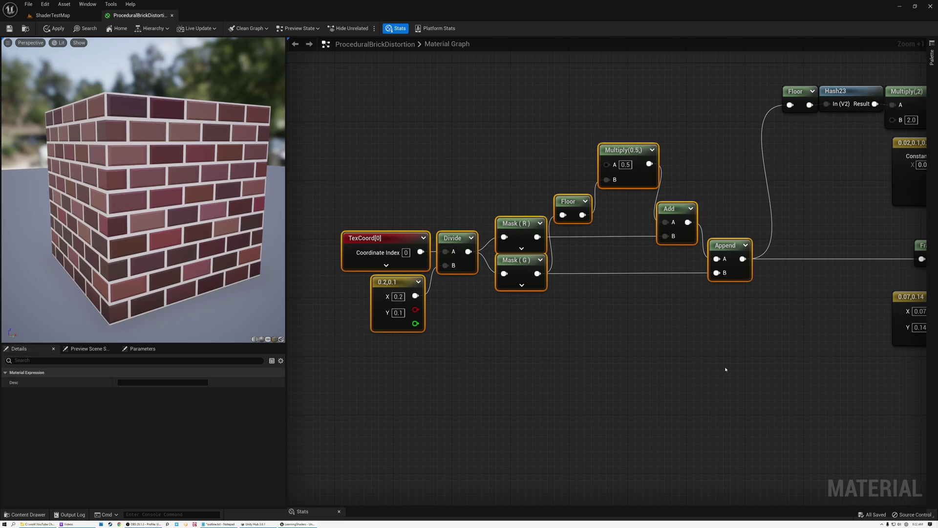
click(596, 334)
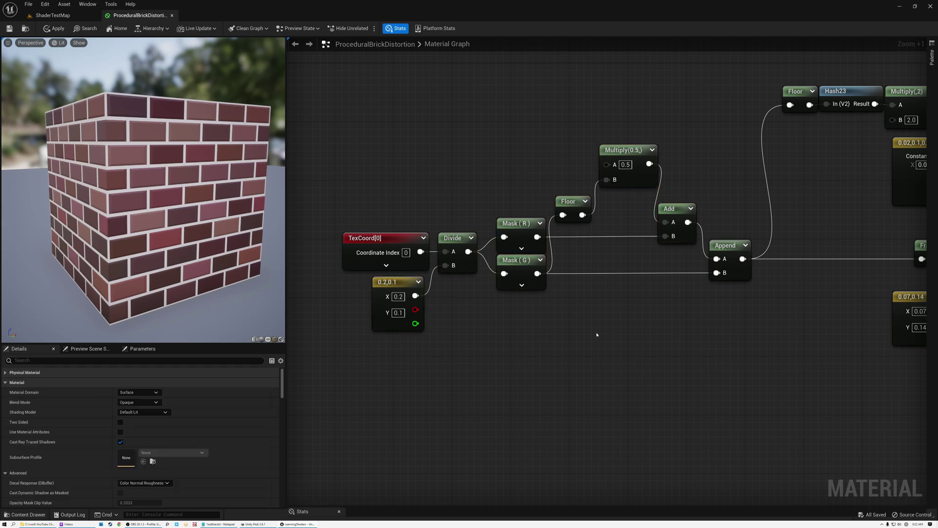
click(729, 246)
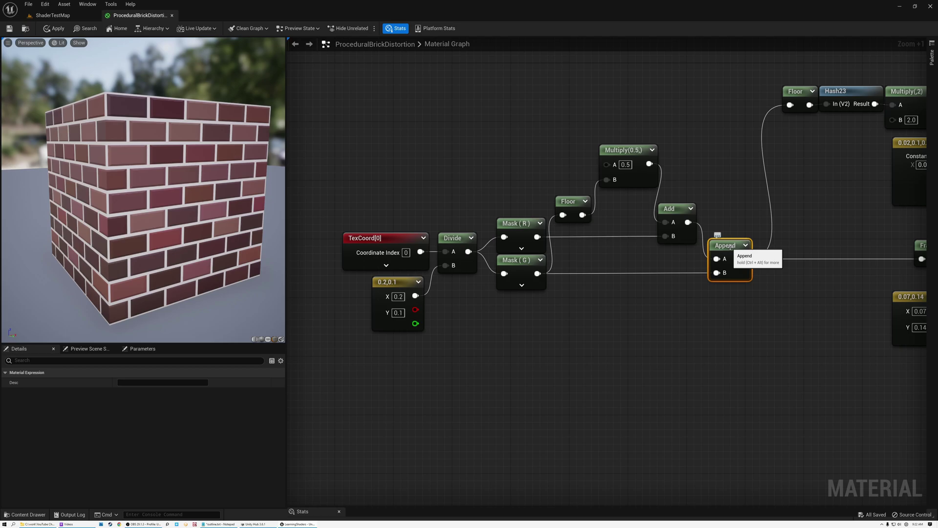
Add a Noise node in the empty area below the Mask nodes
right_drag(491, 352, 464, 295)
right_click(453, 291)
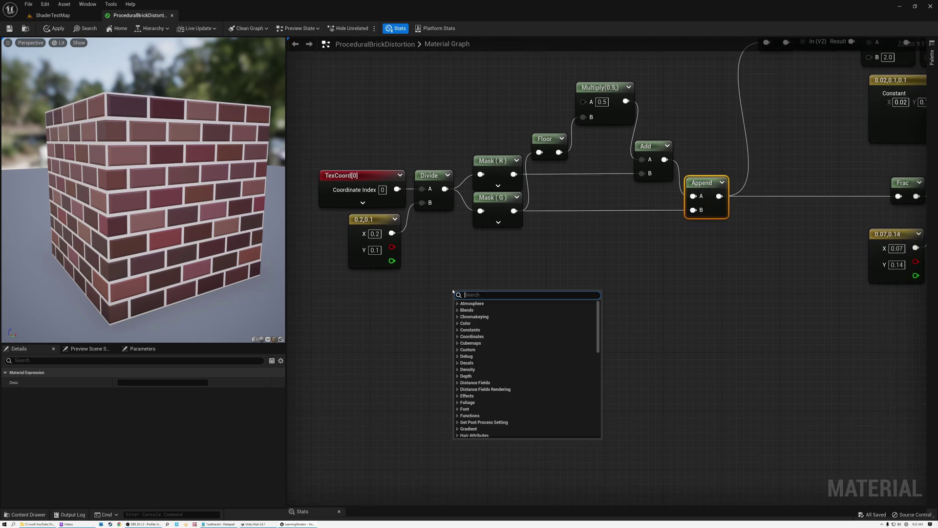
text(noise)
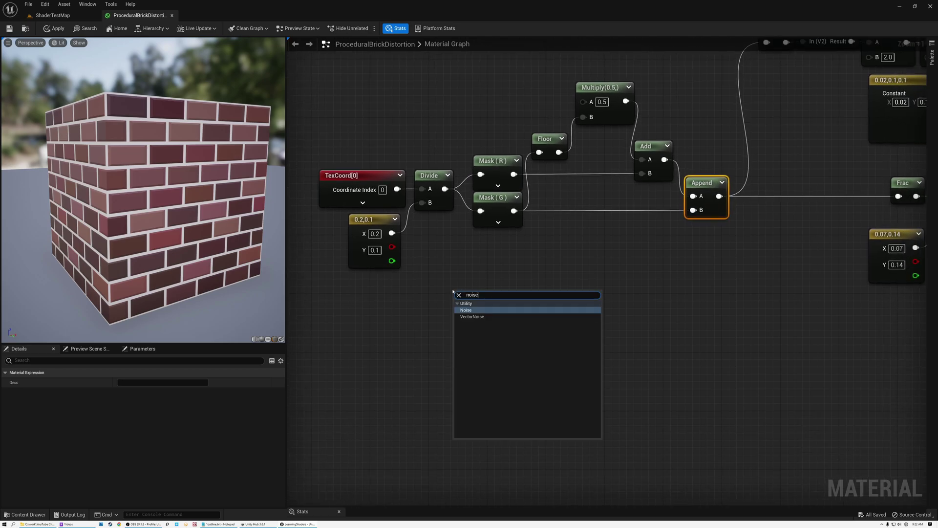
click(468, 310)
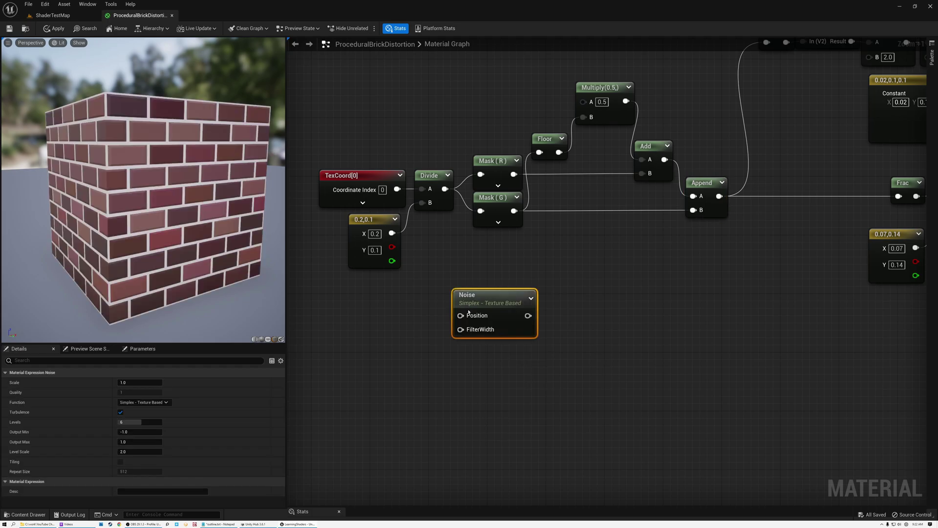
drag(493, 306, 534, 308)
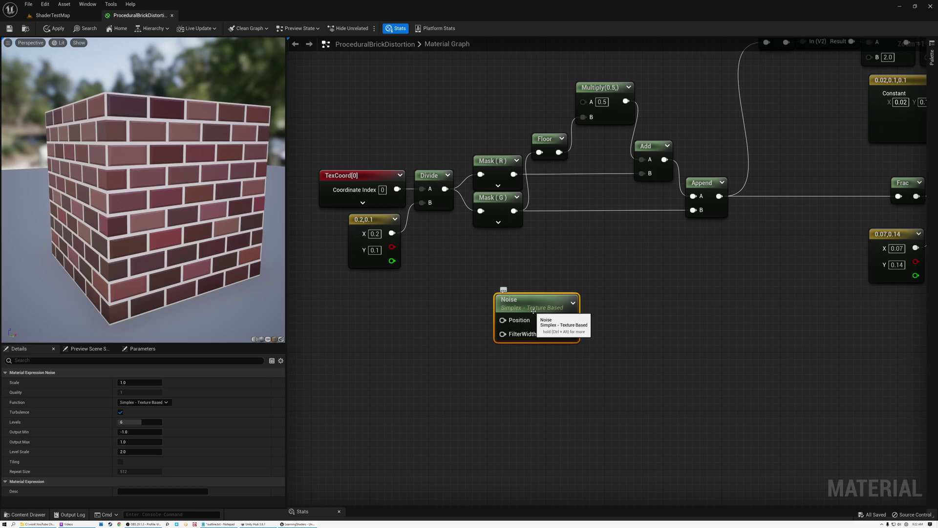
Set the Noise node's function to Fast Gradient - 3D Texture and shift the node slightly within the space below the Mask nodes
click(166, 402)
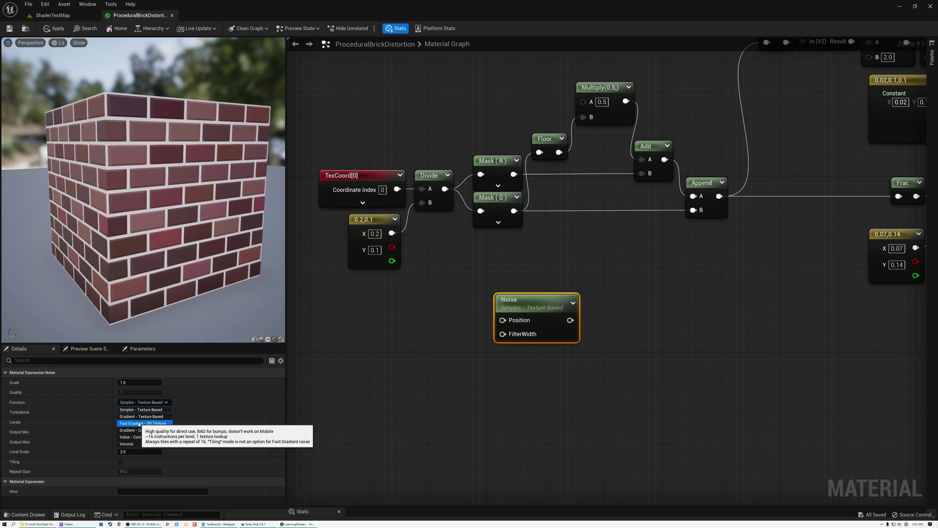
click(139, 424)
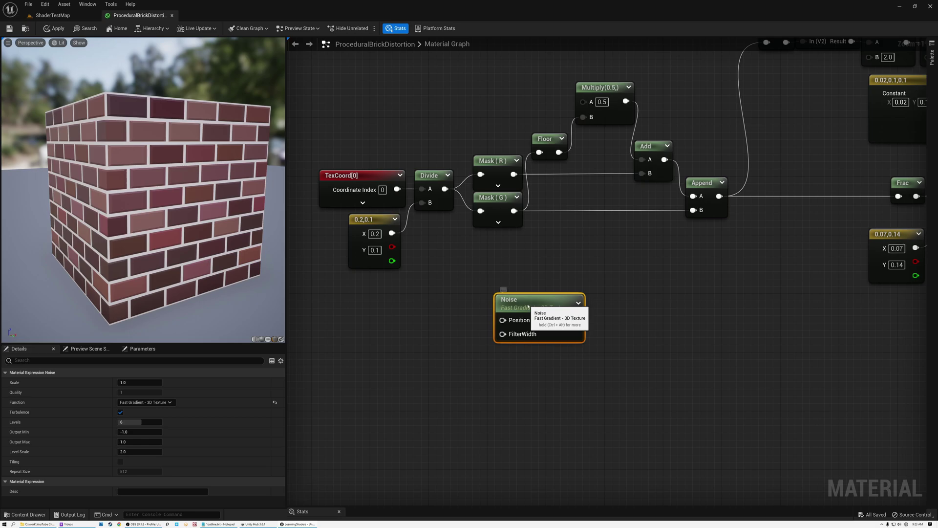
drag(525, 308, 534, 299)
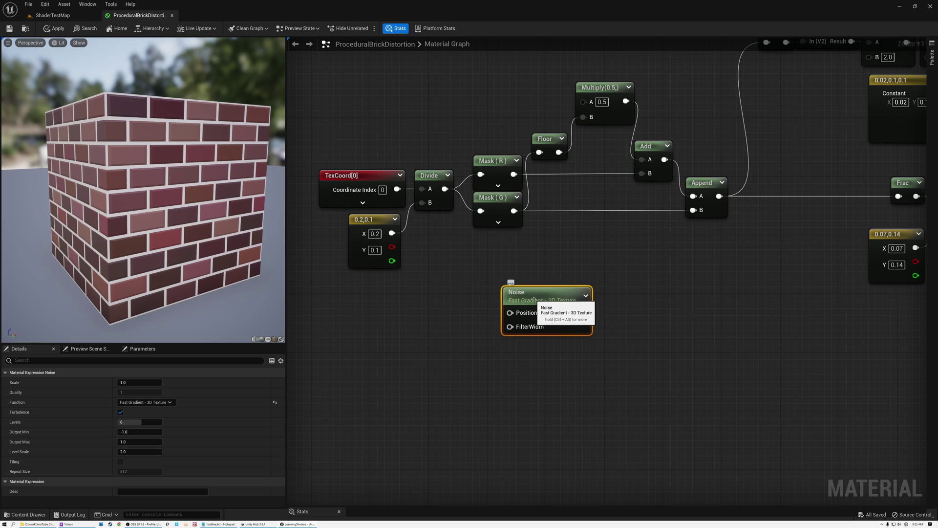
drag(315, 144, 437, 283)
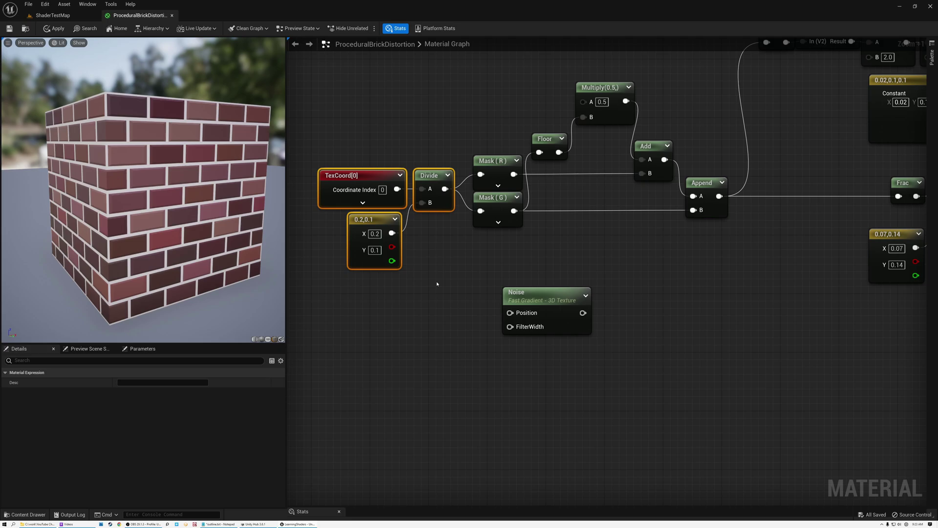
drag(503, 297, 510, 297)
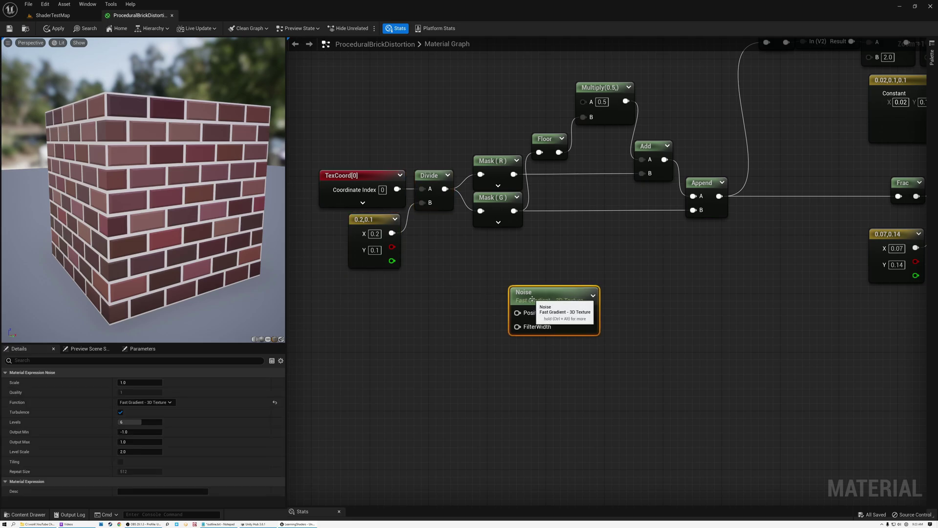
Add an AppendVector node fed by the Divide output into A and place it just before the Noise node
drag(323, 150, 433, 324)
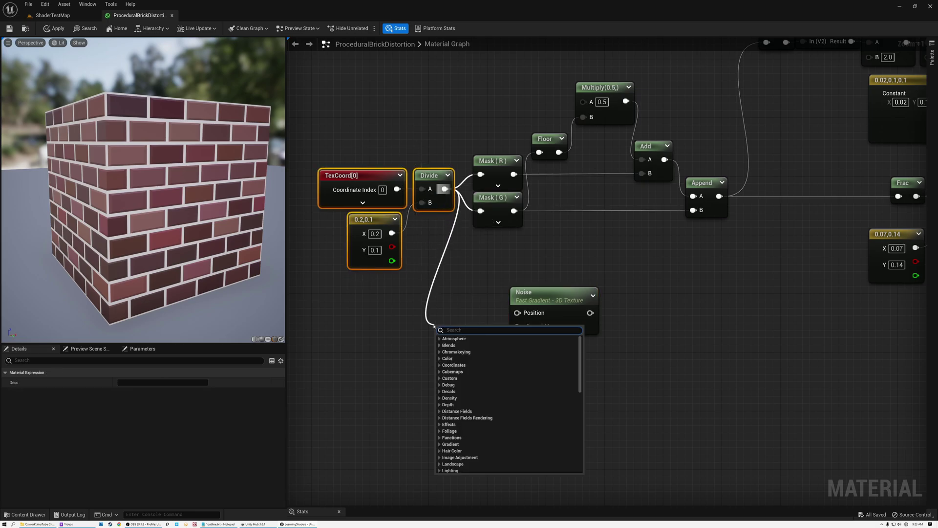
text(appen)
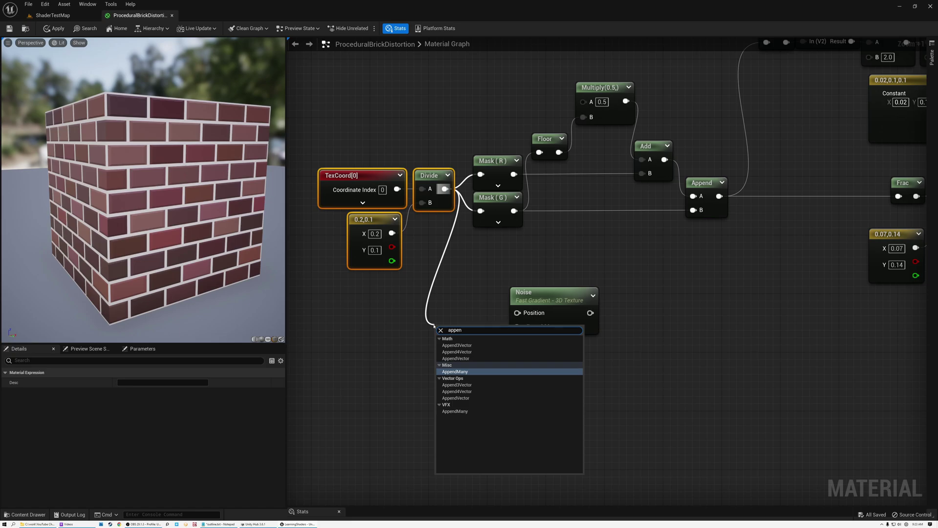
click(455, 358)
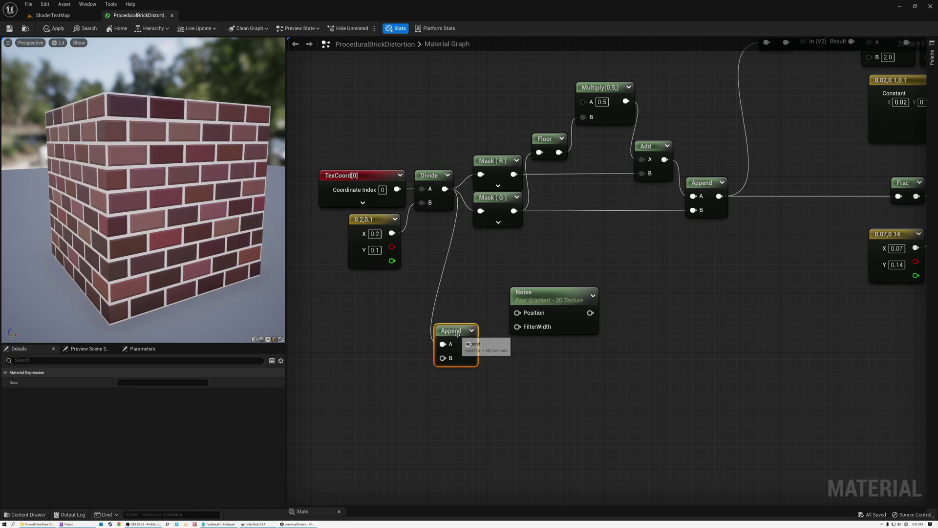
drag(461, 303, 469, 296)
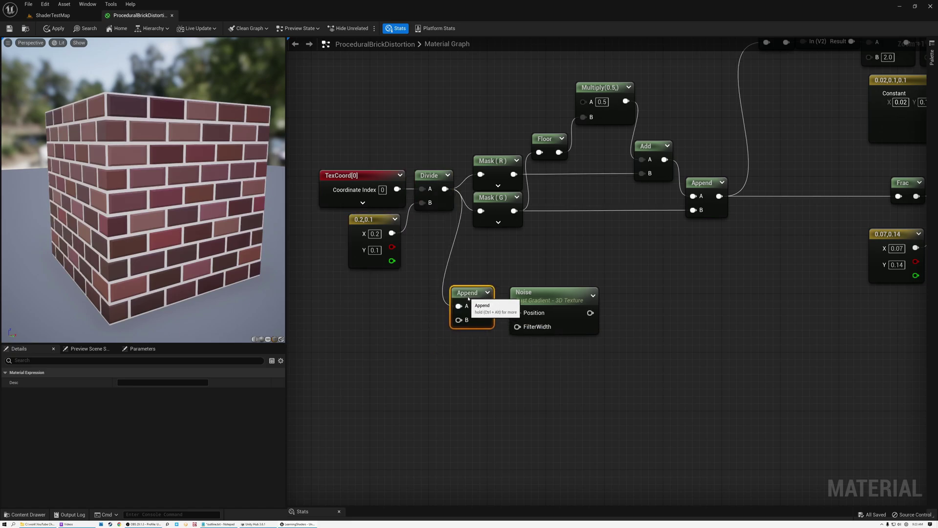
Add a Constant node with value 0, wire it into the new Append node's B input, and position it beside that node
click(355, 316)
drag(402, 329, 459, 320)
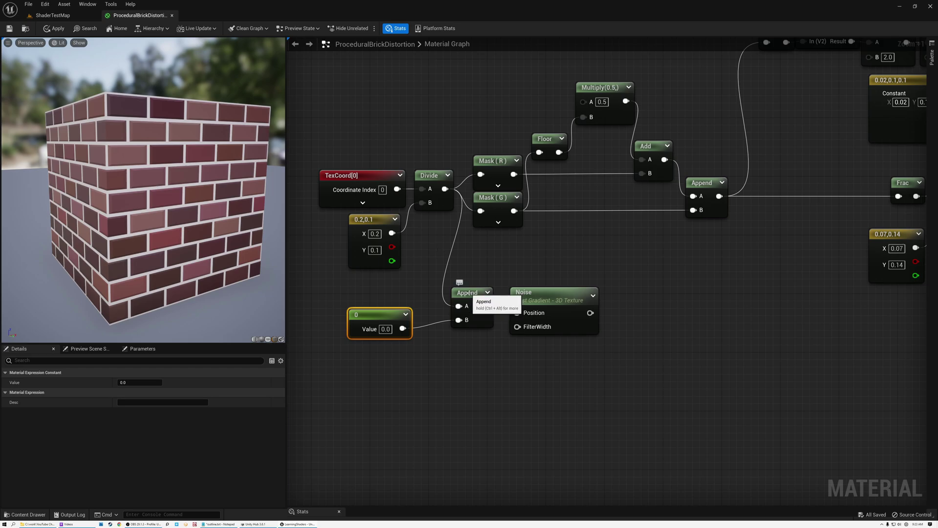
drag(373, 318, 387, 311)
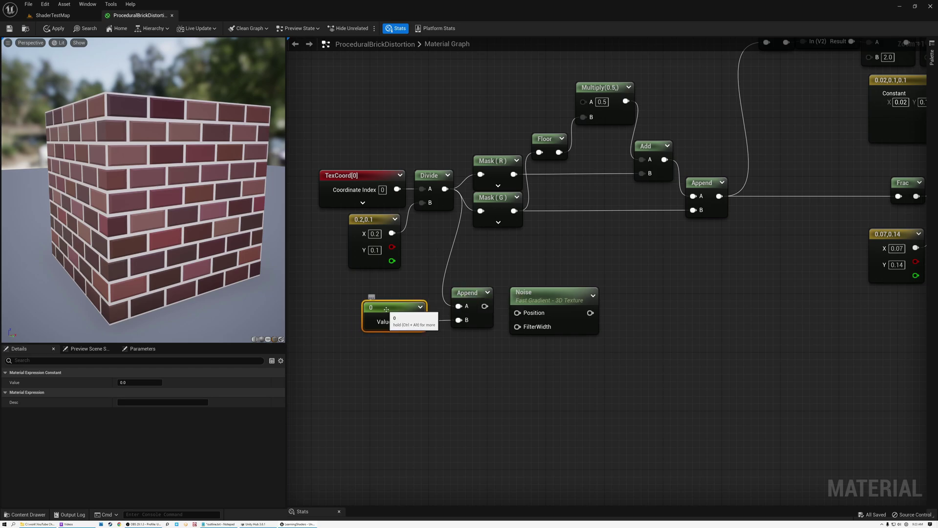
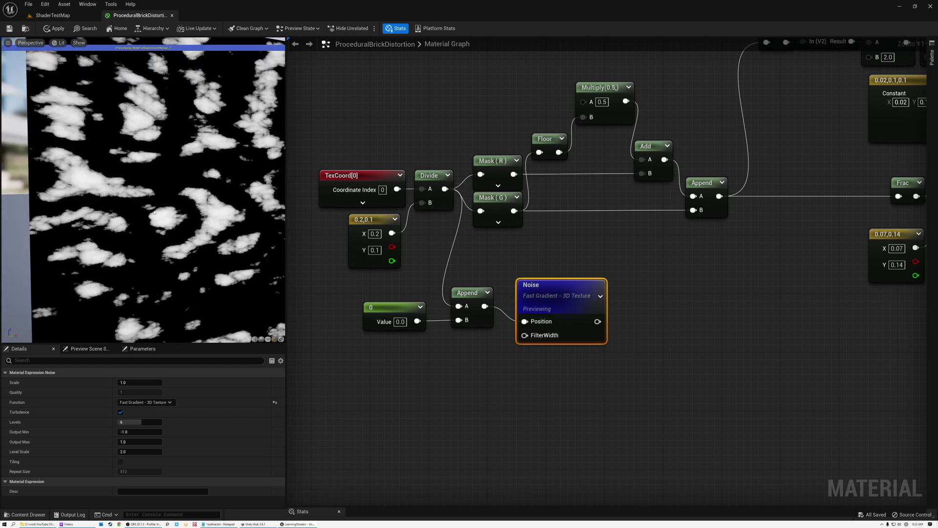
Set the Noise node's Levels to 1 and check the simplified pattern on the preview cube
drag(253, 195, 188, 224)
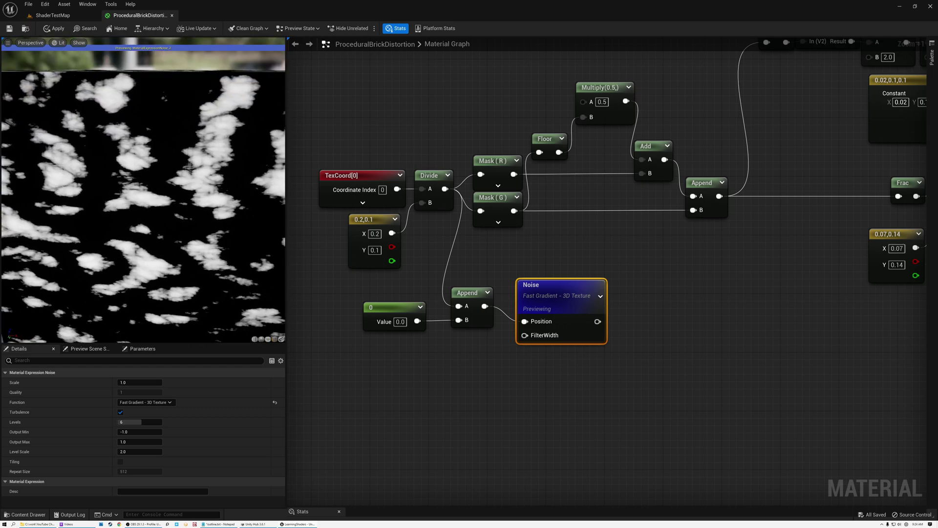
right_drag(130, 208, 131, 152)
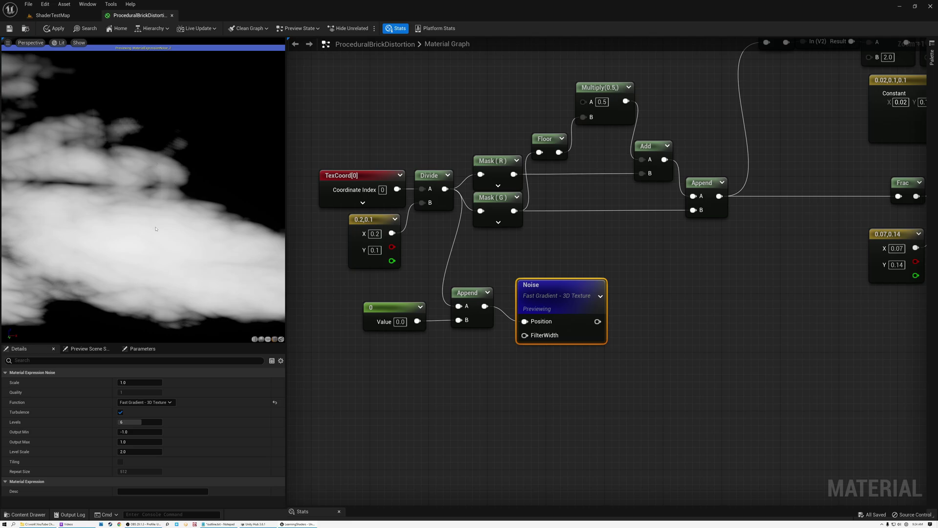
scroll(193, 199, down, 8)
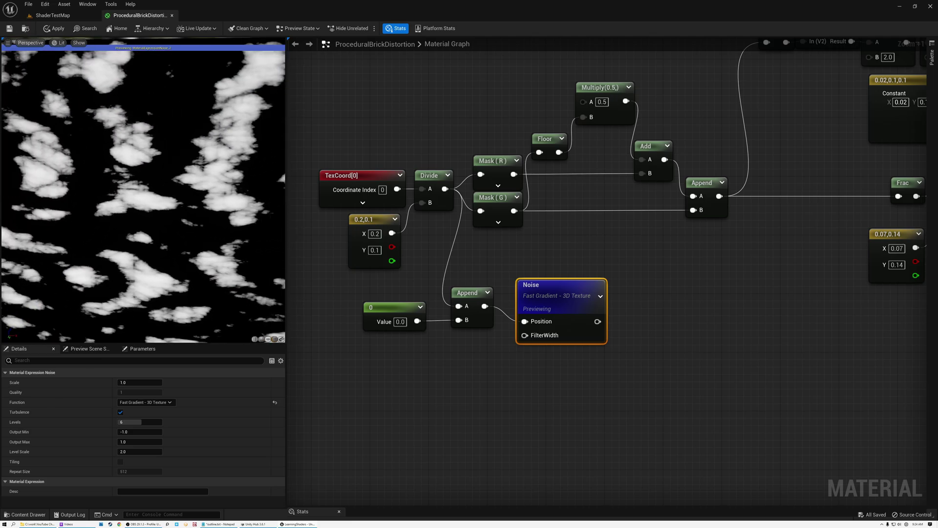
drag(192, 210, 181, 217)
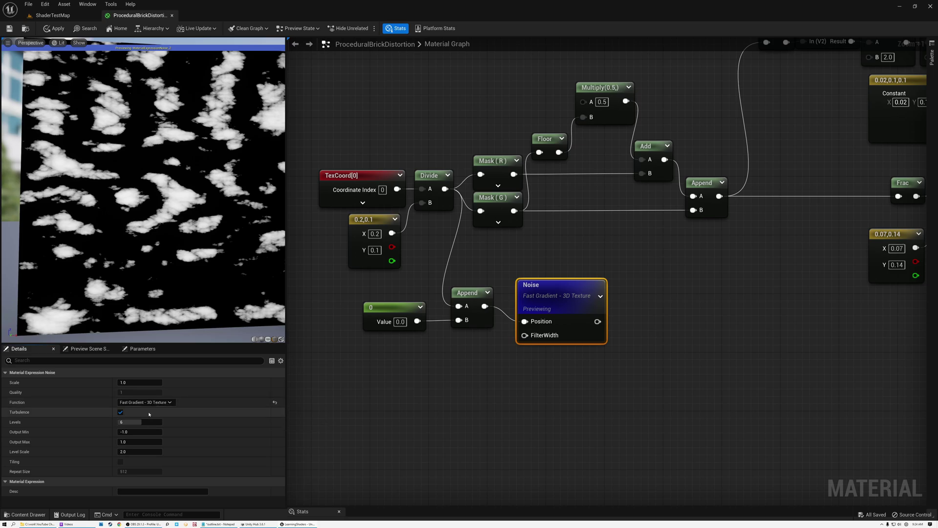
click(126, 422)
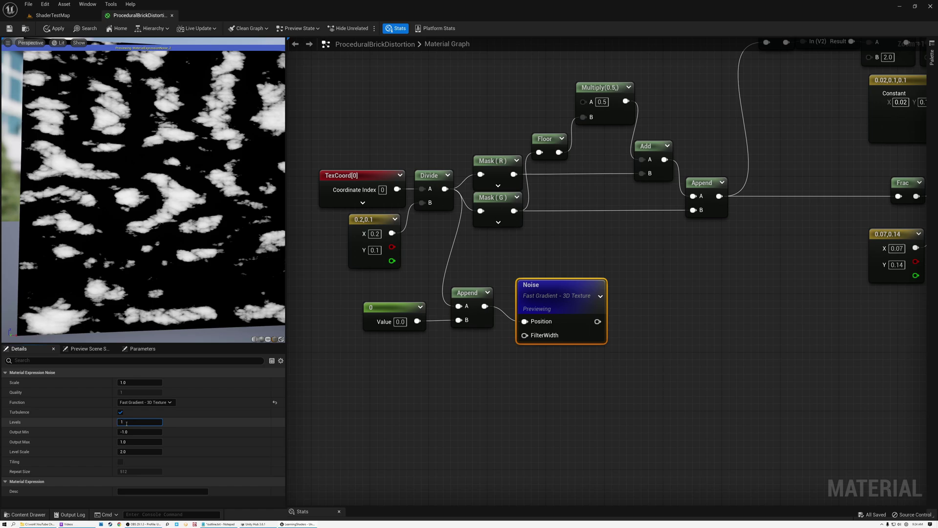
key(Return)
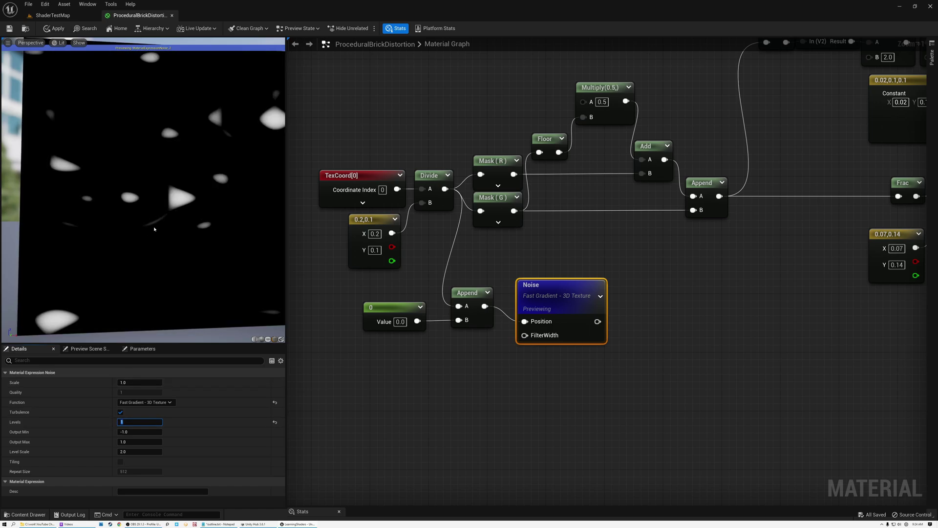
drag(175, 231, 161, 230)
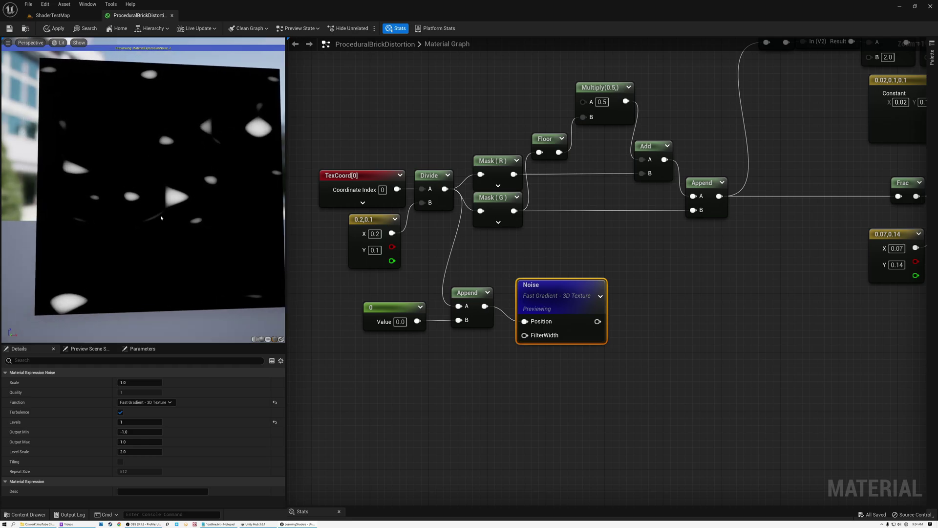
drag(161, 229, 154, 229)
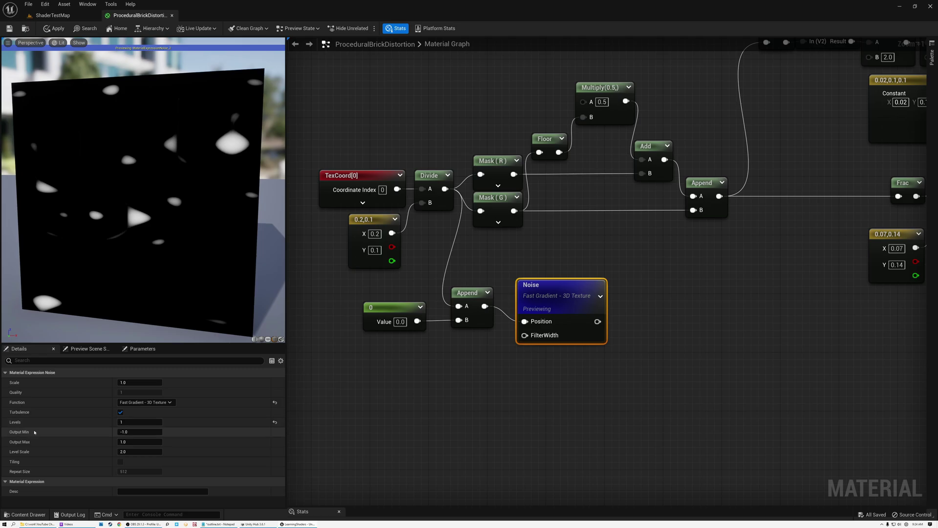
Set the Noise node's Output Min to 0 and its function to Gradient - Texture Based
click(142, 434)
text(0)
key(Return)
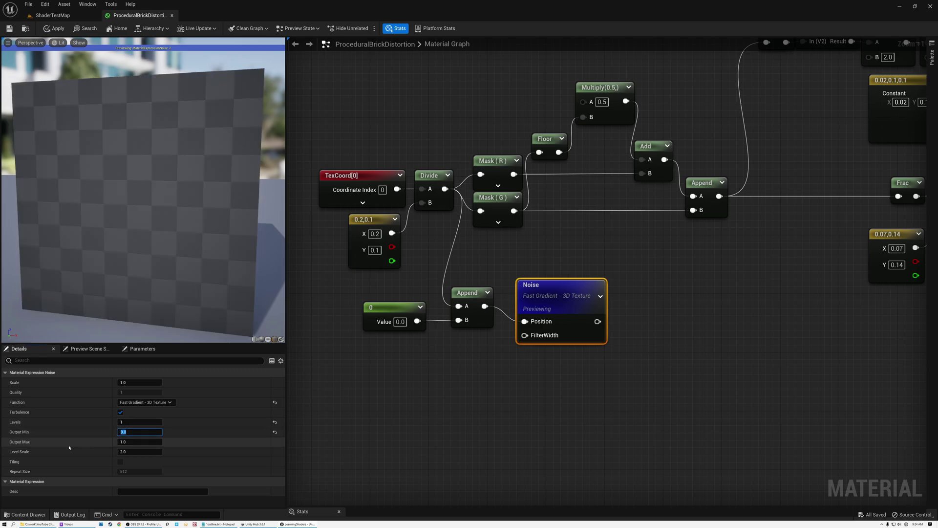
right_drag(132, 282, 132, 282)
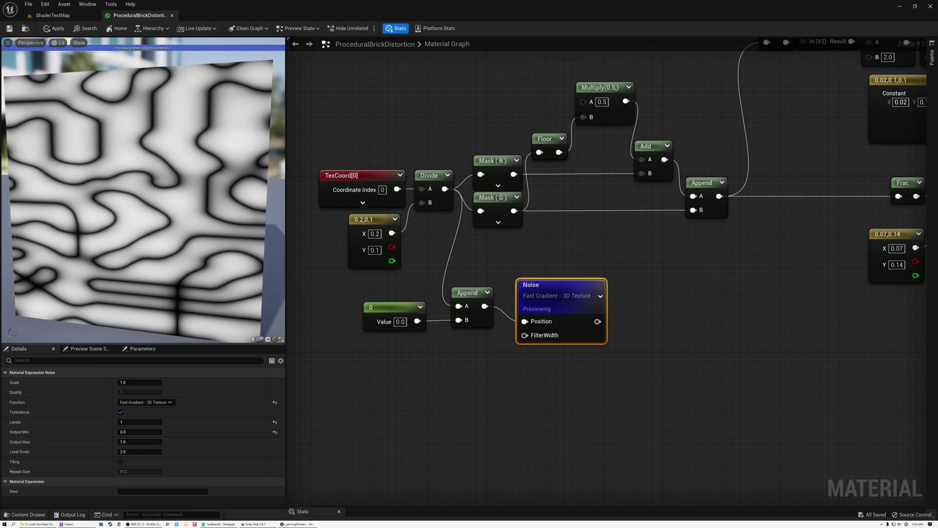
drag(132, 283, 161, 280)
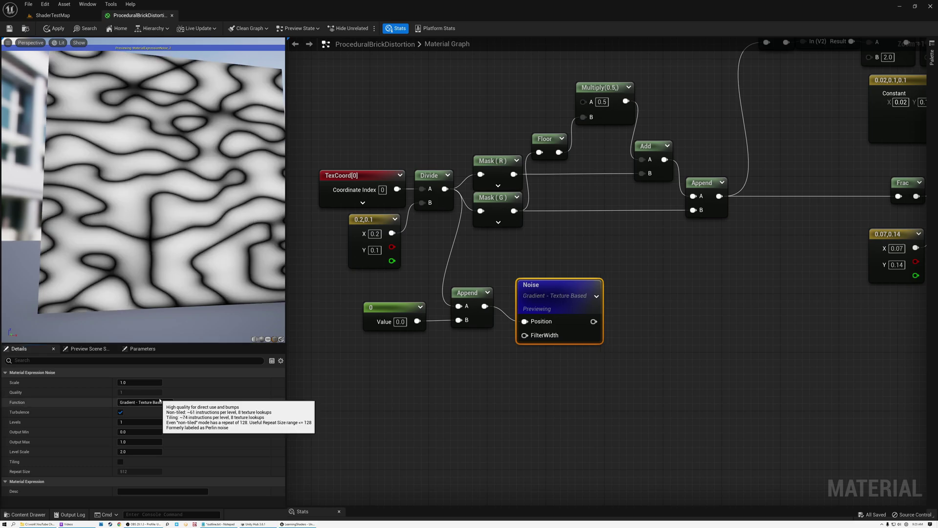
drag(151, 264, 178, 234)
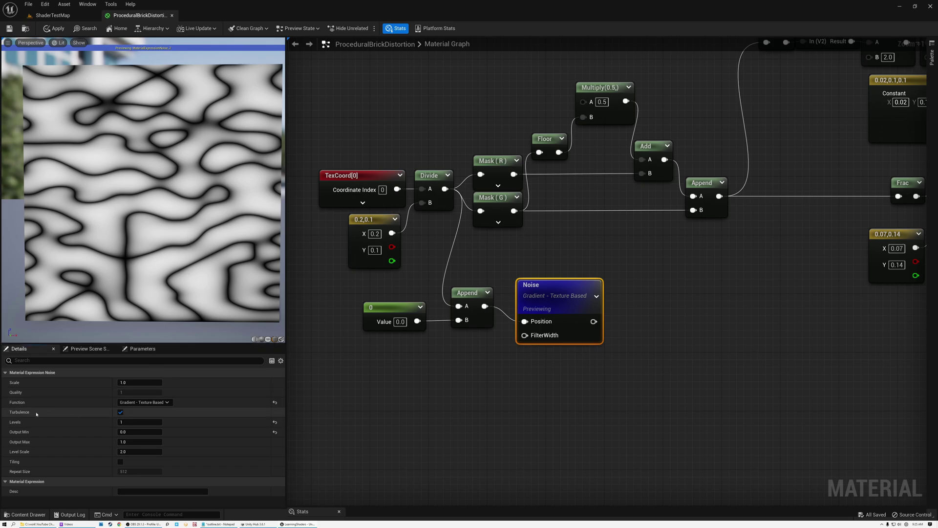
Turn off Turbulence on the Noise node and check the pattern on several faces of the preview cube
click(120, 412)
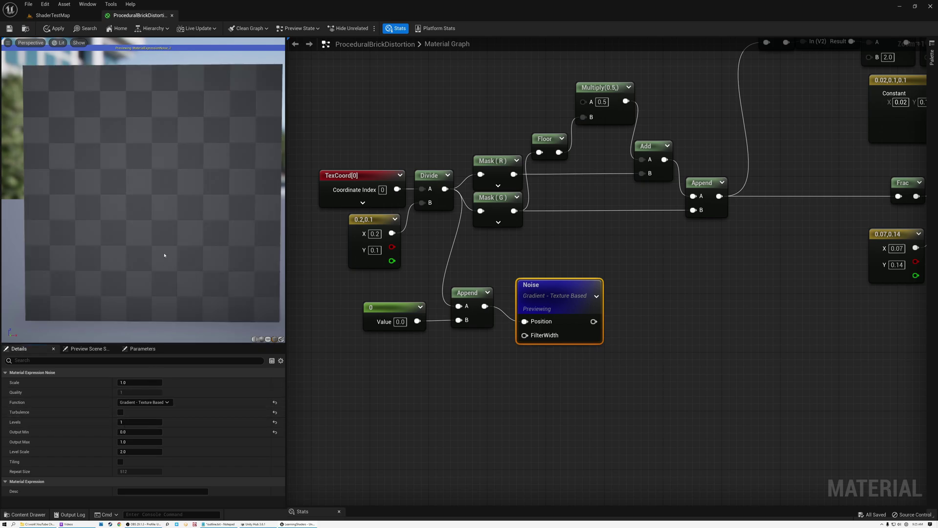
mouse_move(146, 195)
mouse_down()
mouse_move(108, 196)
mouse_move(132, 196)
mouse_up()
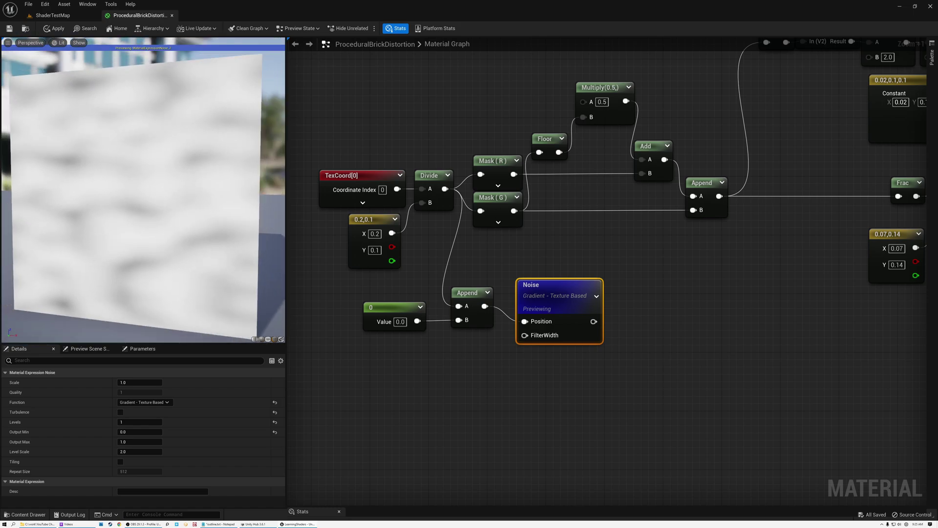
drag(151, 179, 196, 179)
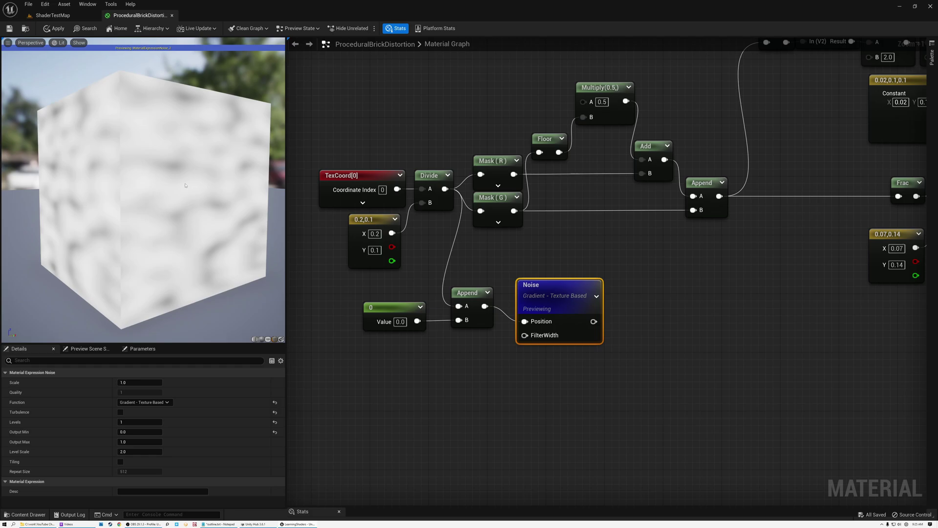
drag(119, 211, 170, 217)
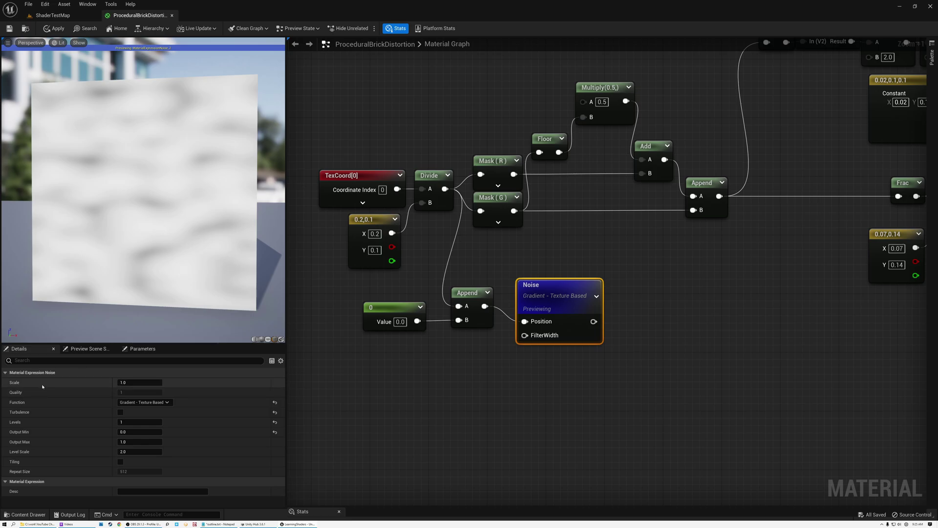
Set the Noise node's Scale to 3 and inspect the finer pattern on the preview cube
click(132, 383)
text(3)
key(Return)
drag(179, 239, 199, 226)
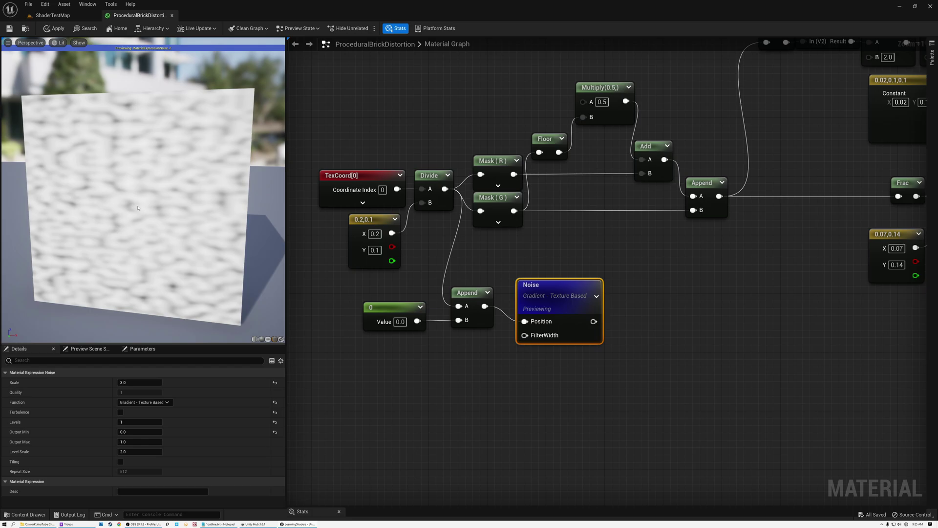
drag(137, 213, 159, 204)
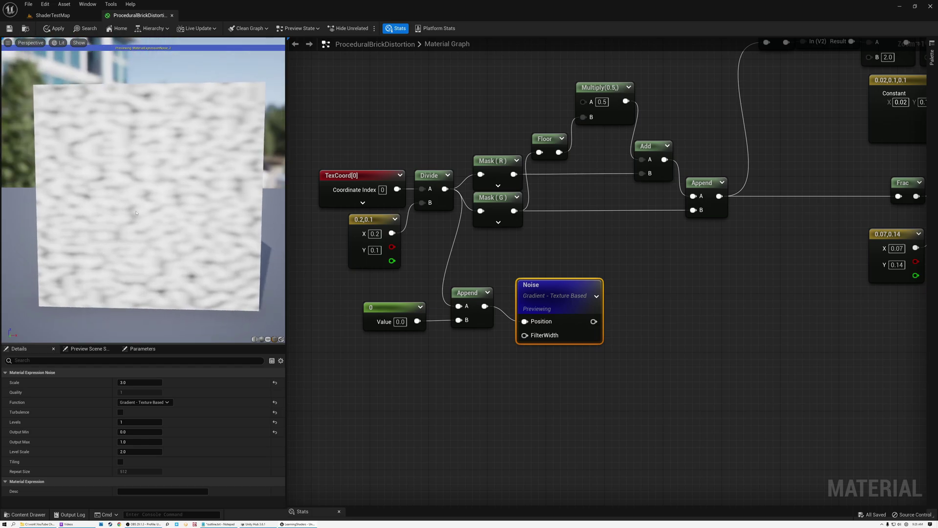
drag(150, 209, 150, 187)
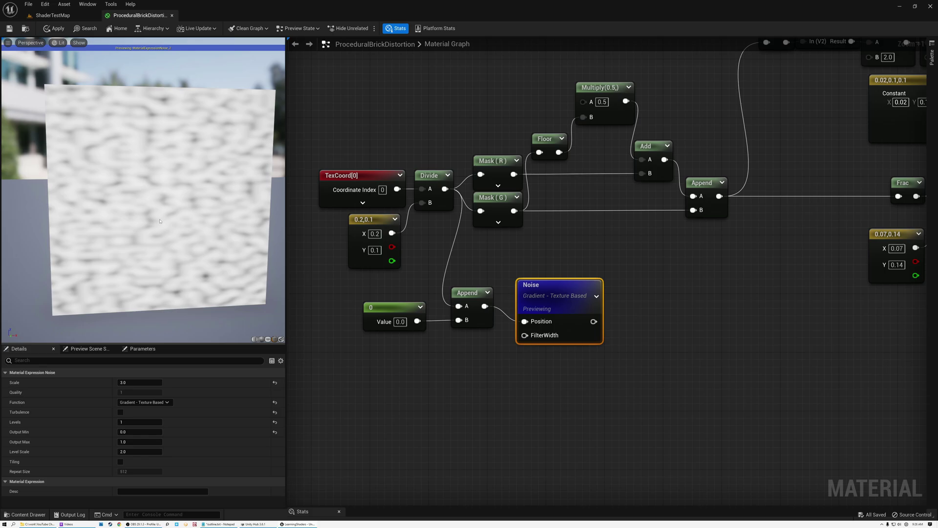
drag(170, 208, 162, 166)
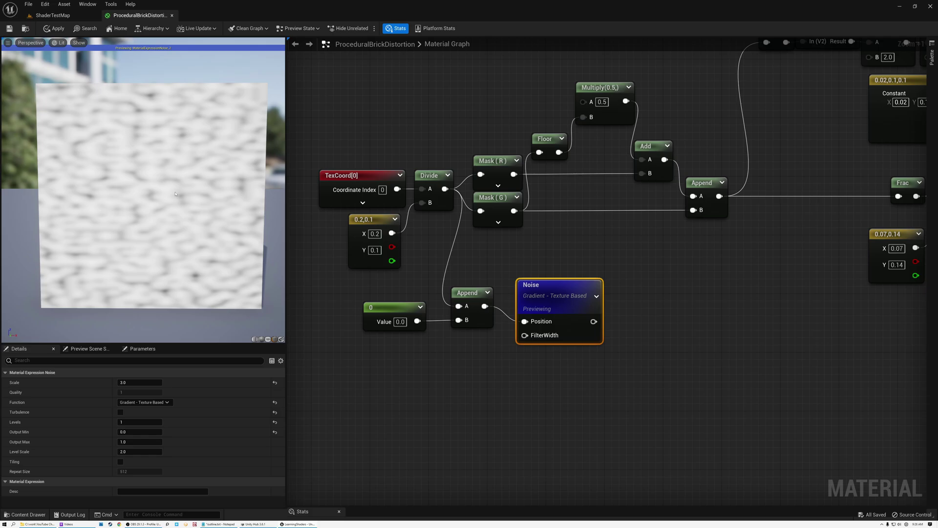
Align the Noise node with its Append input, then set its Output Min to -0.02 and Output Max to 0.02
right_drag(608, 257, 498, 299)
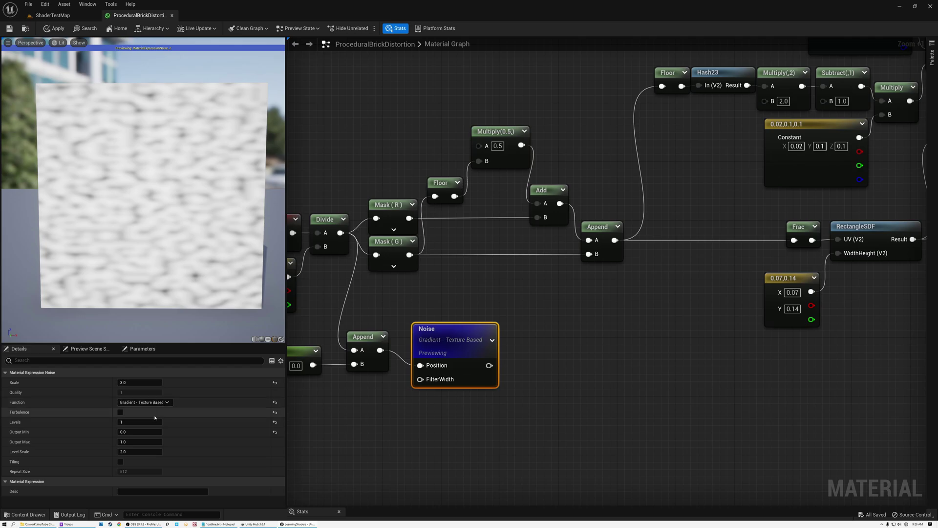
drag(441, 342, 441, 328)
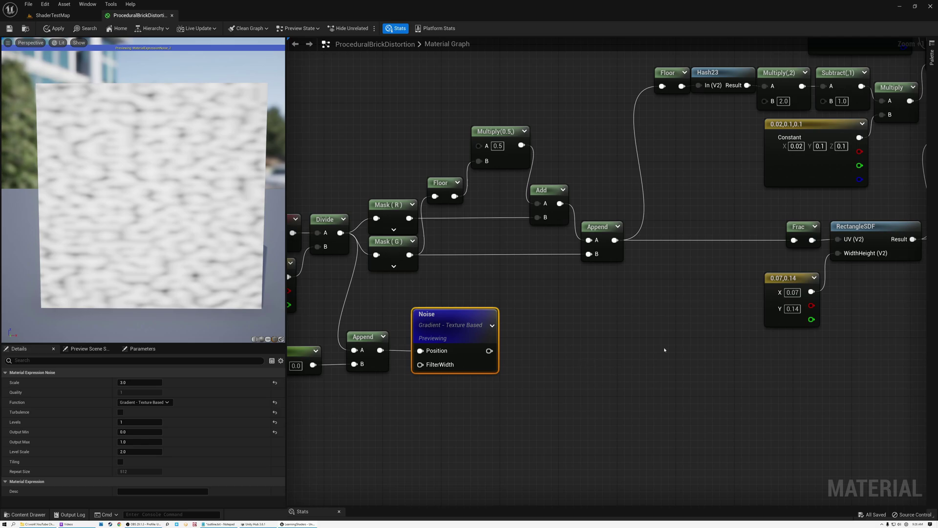
scroll(683, 355, up, 1)
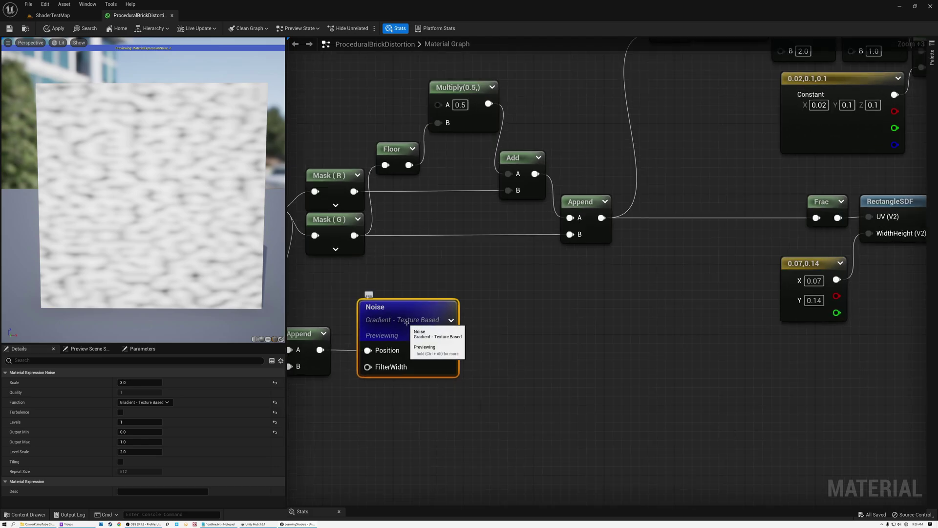
click(135, 431)
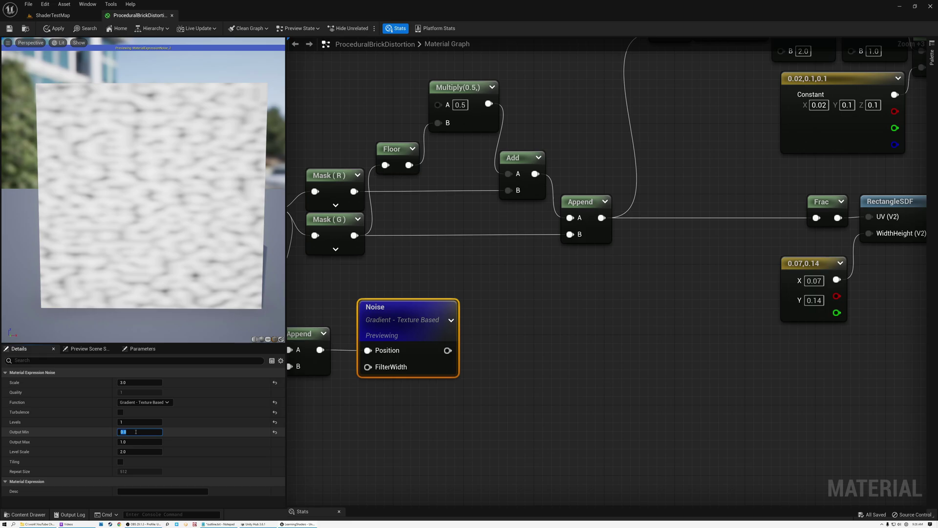
text(-)
click(133, 442)
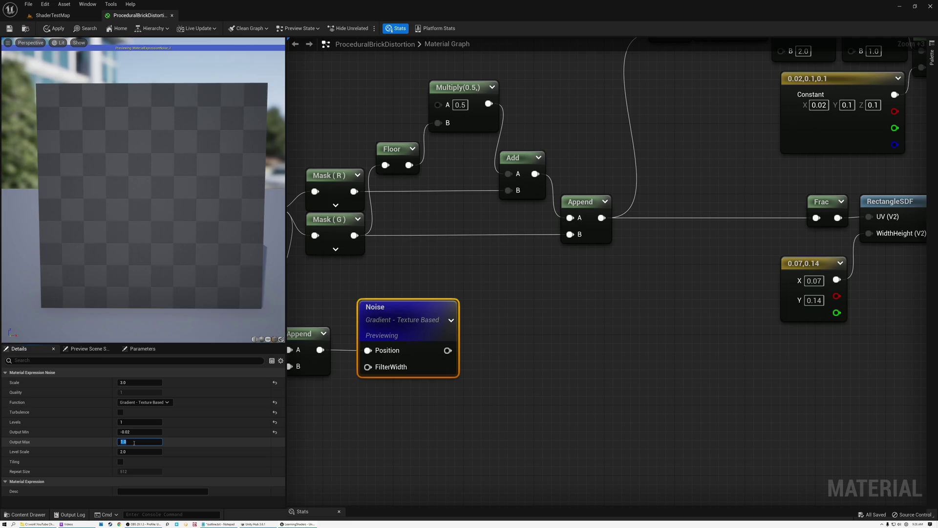
text(0.02)
key(Return)
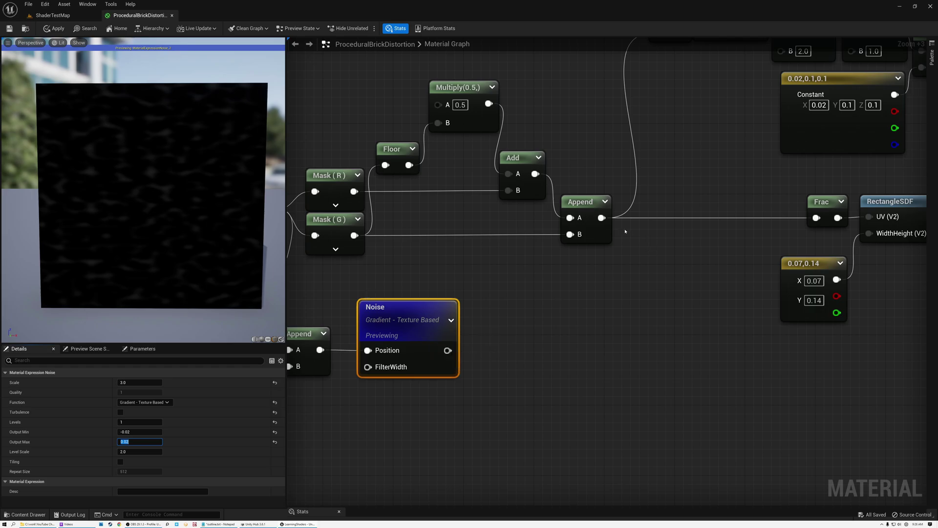
Create an Add node with the brick UV Append output in A and the Noise output in B
right_drag(624, 230, 568, 255)
drag(545, 243, 578, 289)
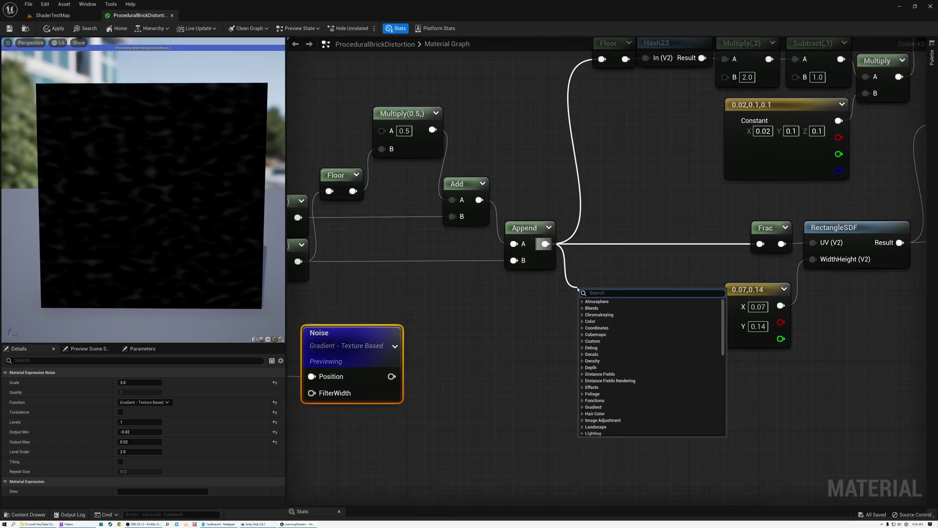
text(add)
click(593, 334)
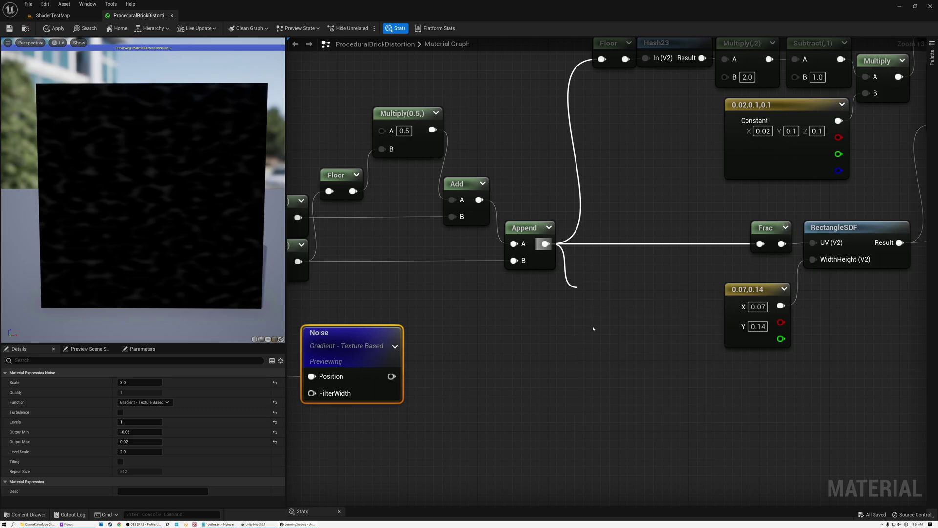
drag(391, 376, 586, 327)
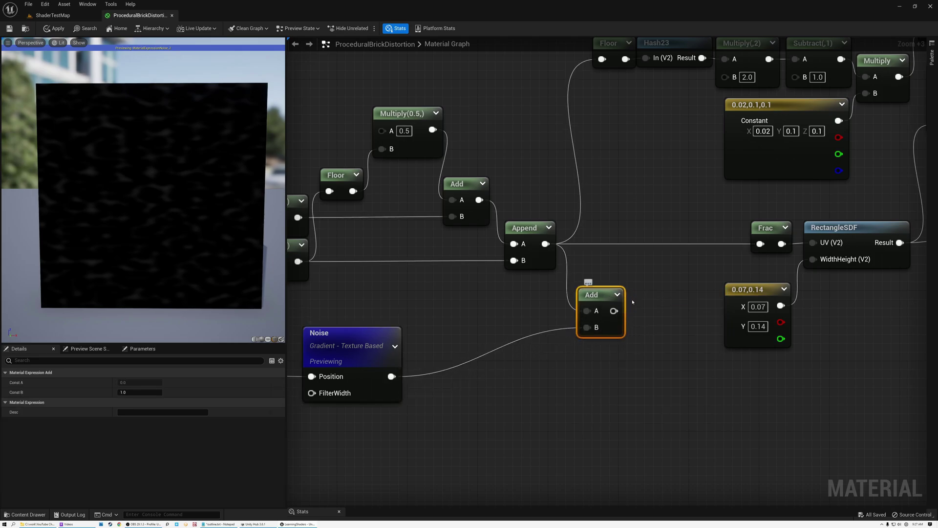
Feed the new Add output into Frac and the Floor before Hash23, and place the Add node in line between Append and Frac
drag(614, 311, 760, 244)
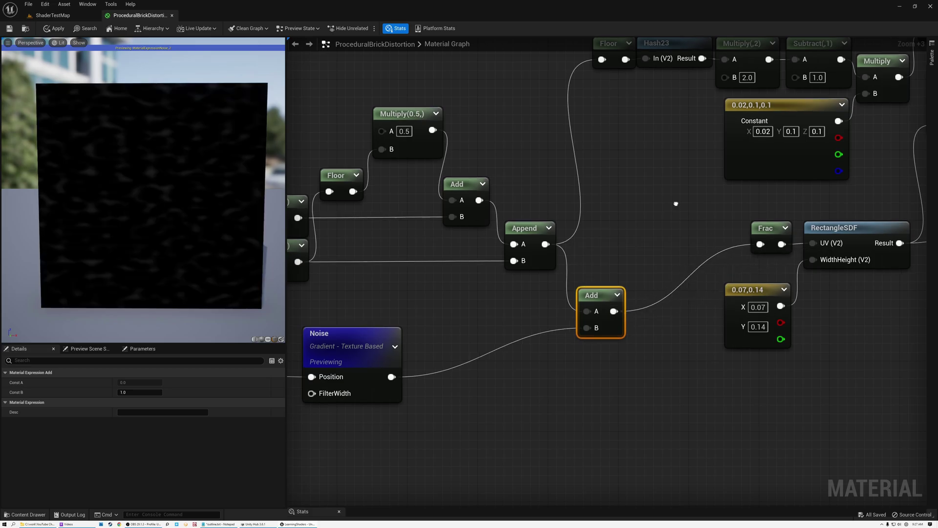
right_drag(632, 289, 619, 343)
drag(601, 365, 590, 114)
drag(586, 350, 610, 282)
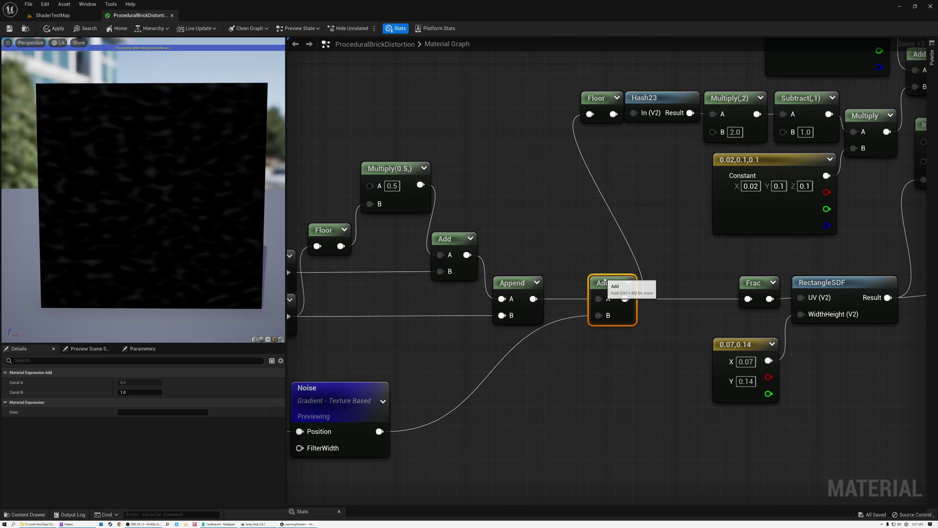
Stop previewing the Noise node and examine the distorted brick edges on the full material, up close and from several angles
right_click(339, 392)
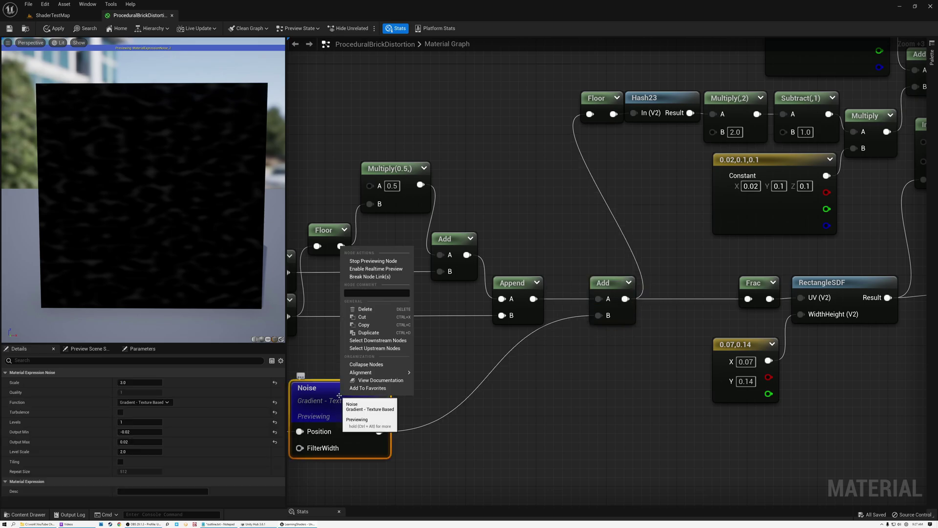
click(367, 261)
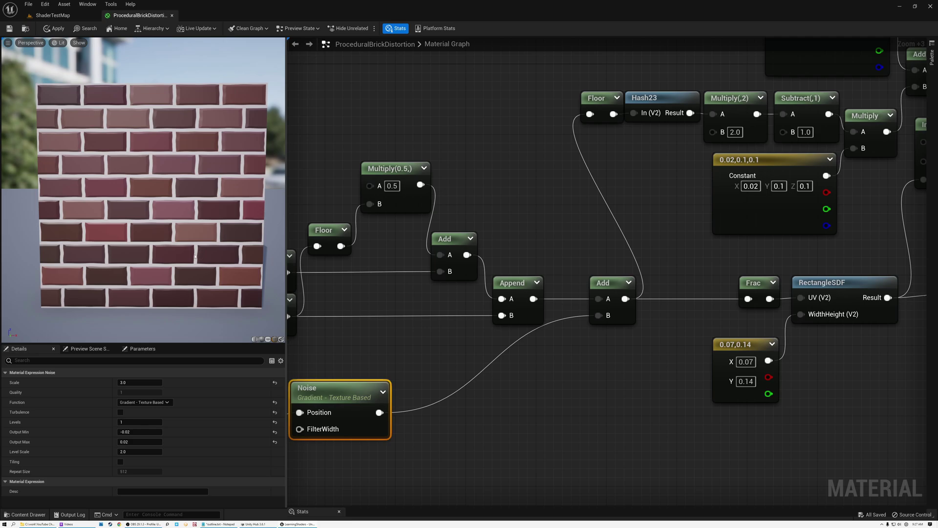
scroll(143, 189, up, 5)
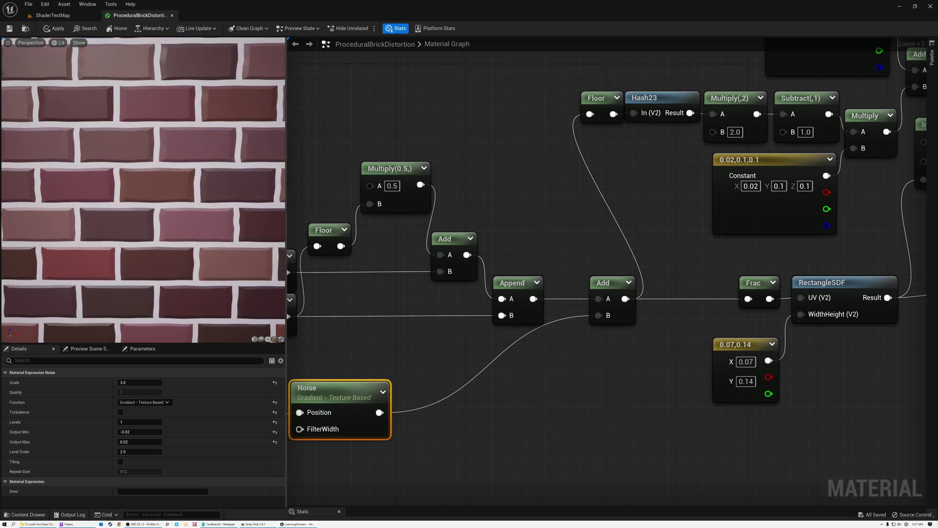
drag(161, 253, 159, 238)
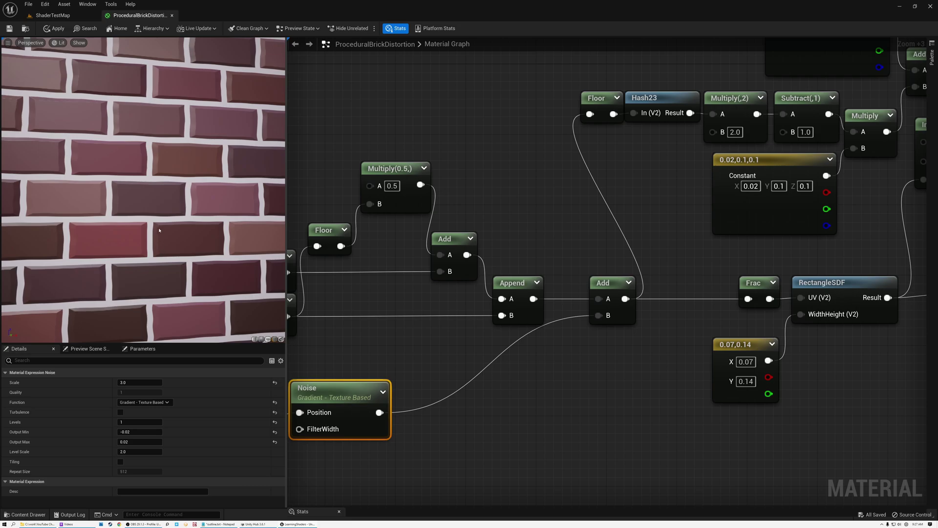
drag(229, 198, 215, 204)
right_drag(229, 199, 228, 224)
drag(147, 196, 188, 198)
right_drag(146, 195, 147, 173)
right_drag(197, 218, 197, 220)
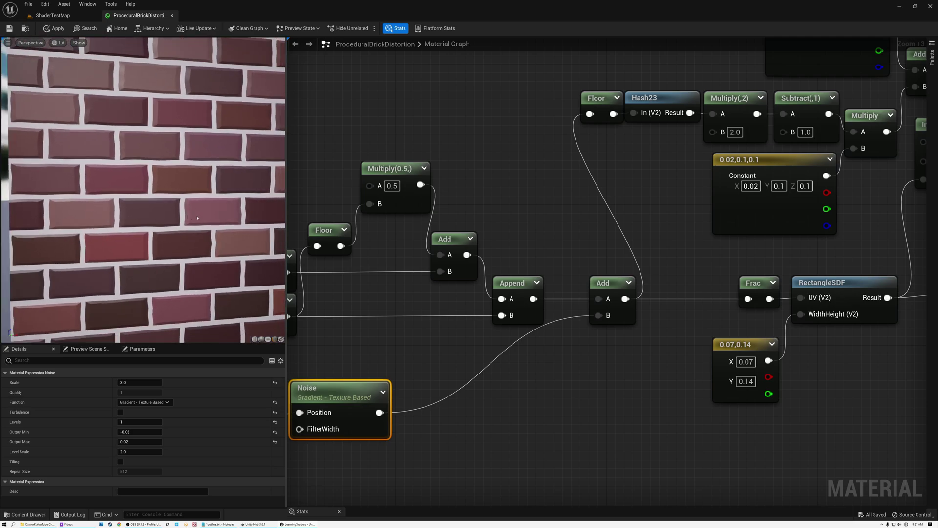
drag(197, 218, 166, 218)
right_drag(196, 218, 197, 234)
right_drag(404, 333, 637, 269)
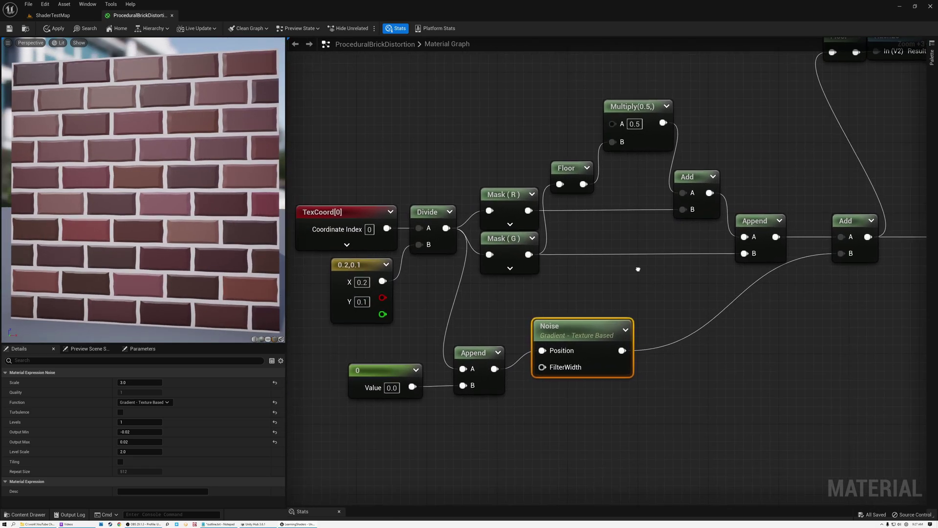
Move the Noise node level with its Append input so the connection into Position runs straight
drag(419, 304, 596, 404)
drag(551, 335, 648, 335)
right_drag(608, 318, 412, 315)
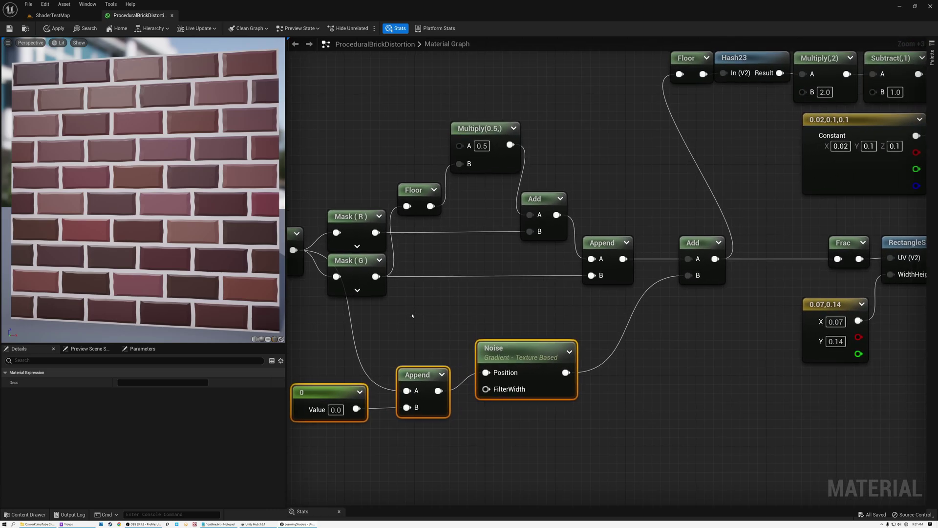
click(339, 390)
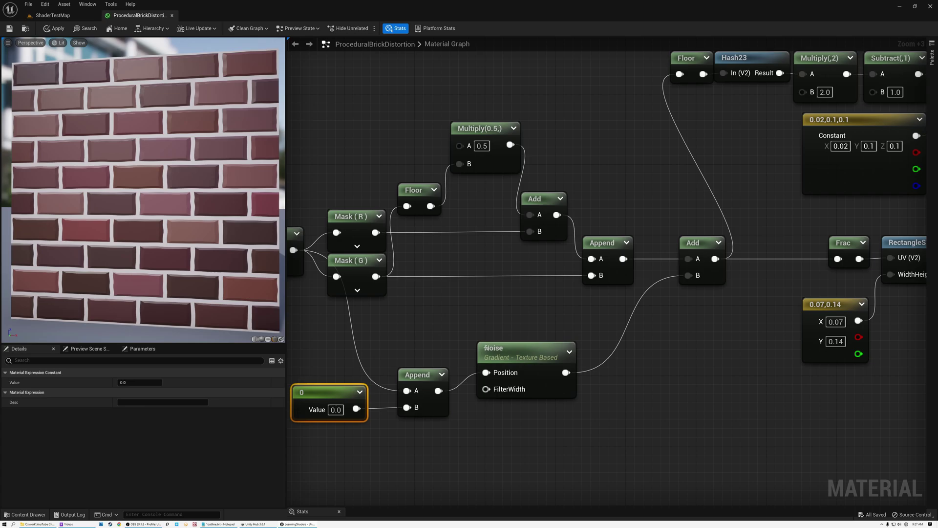
click(521, 353)
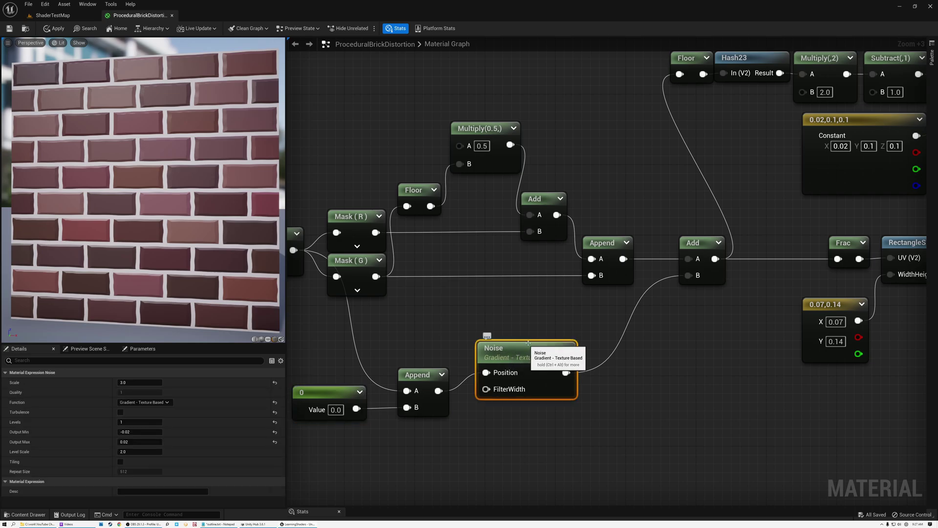
right_drag(560, 310, 509, 309)
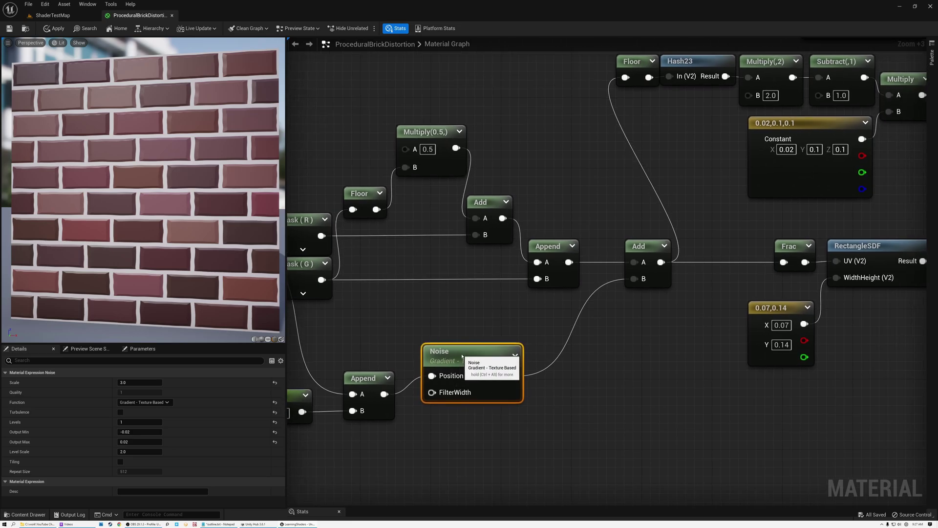
drag(467, 348, 475, 366)
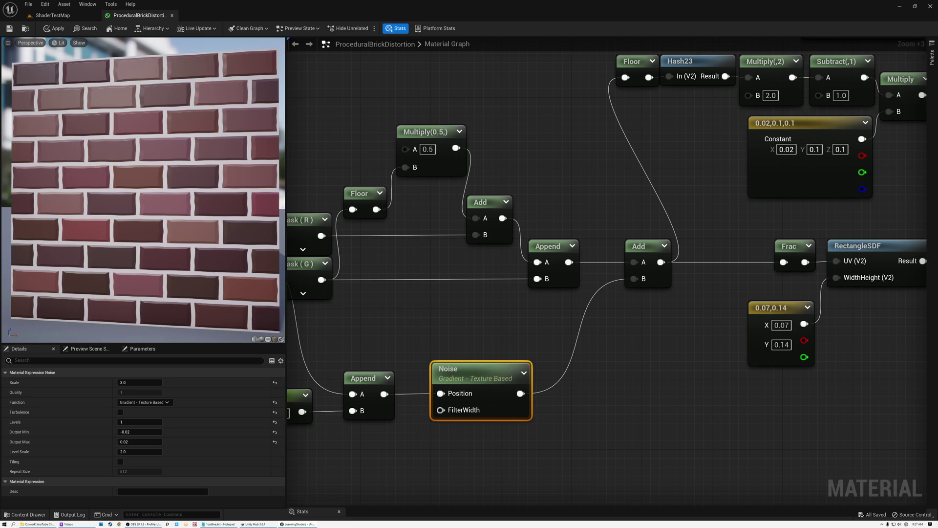
Try a Scale of 10 on the Noise node with the bricks viewed up close
scroll(160, 218, up, 5)
click(136, 384)
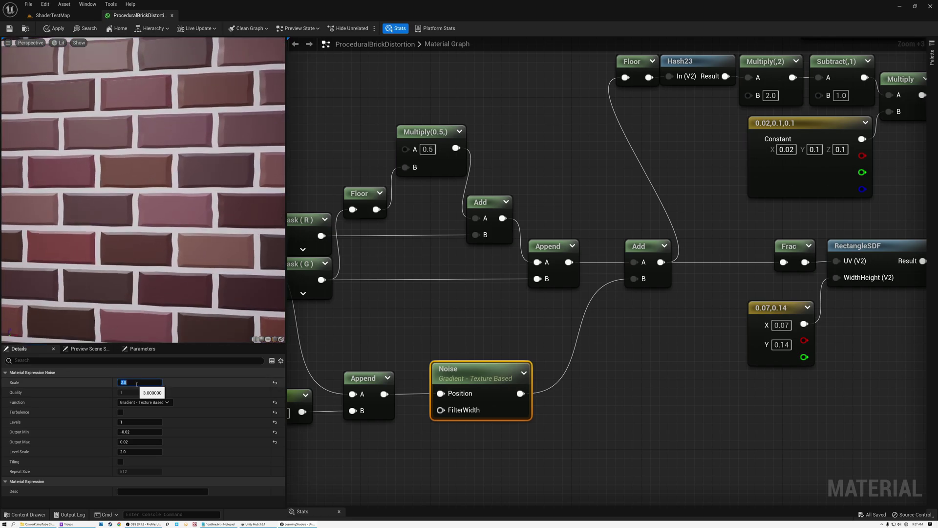
text(10)
key(Return)
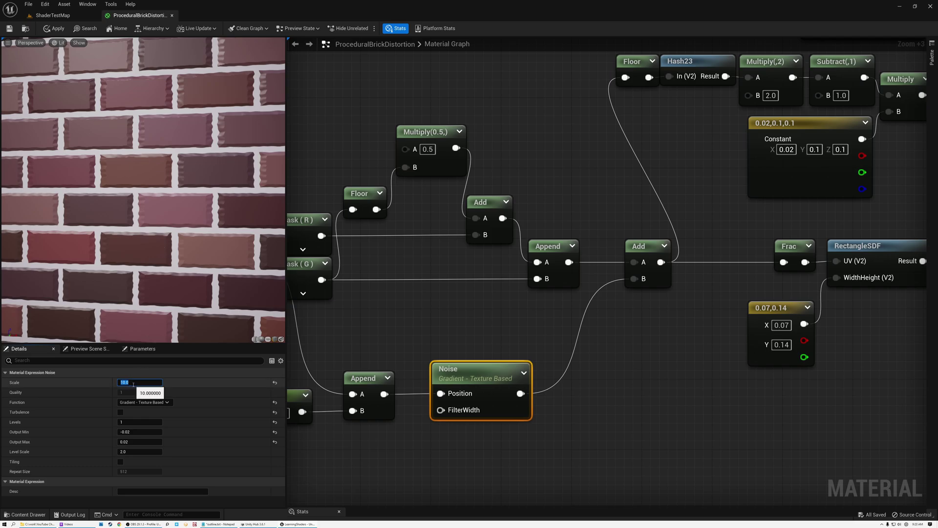
Try a Scale of 2 on the Noise node, check the brick edges, and return the Scale to 3
text(2.0)
key(Return)
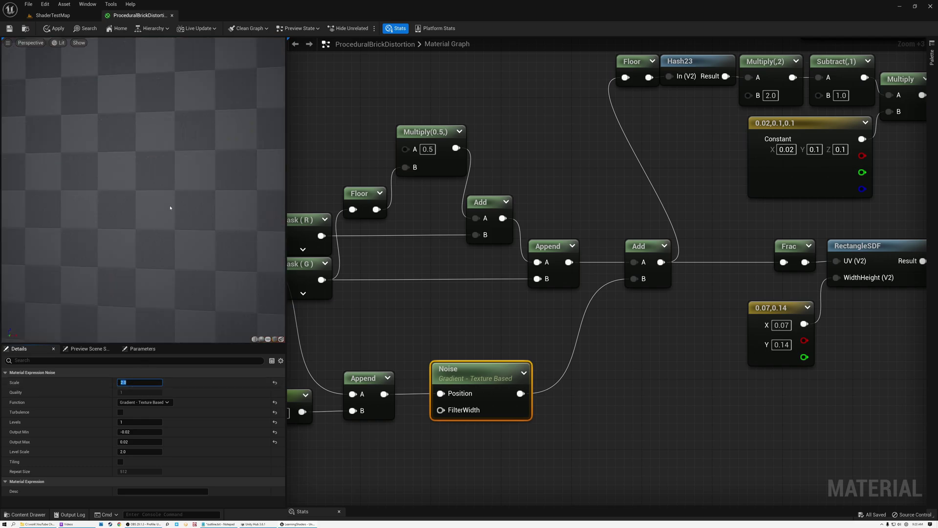
mouse_move(174, 220)
right_down()
mouse_move(174, 161)
mouse_move(174, 205)
right_up()
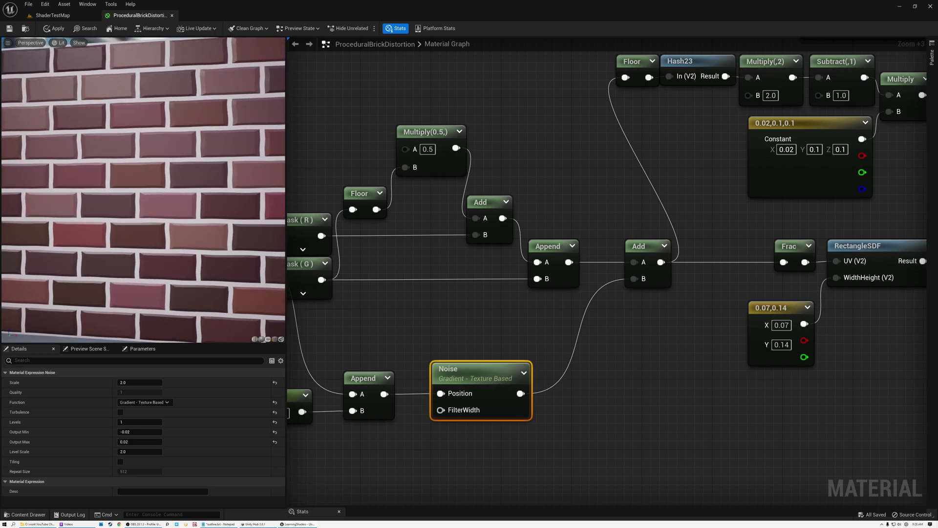
click(132, 382)
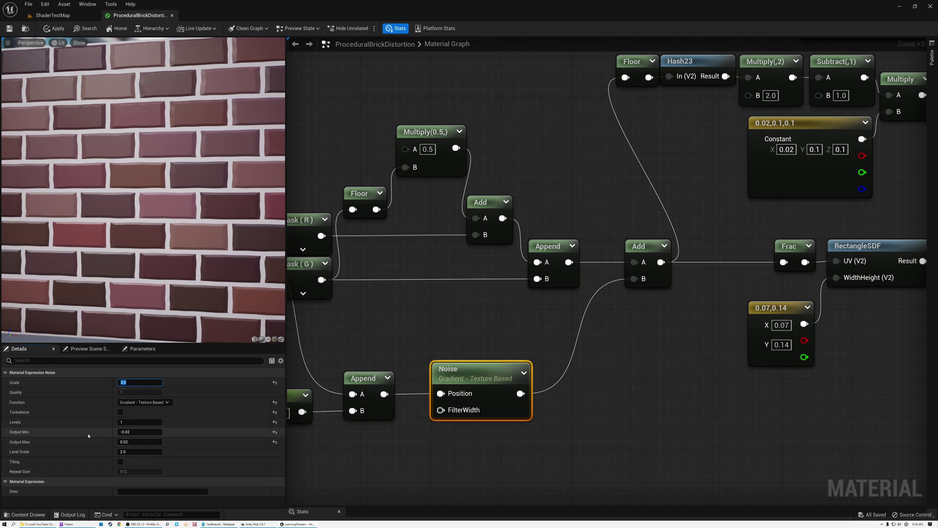
Try Output Min -0.1 and Output Max 0.1 on the Noise node and examine the brick distortion from several angles
click(131, 431)
double_click(144, 432)
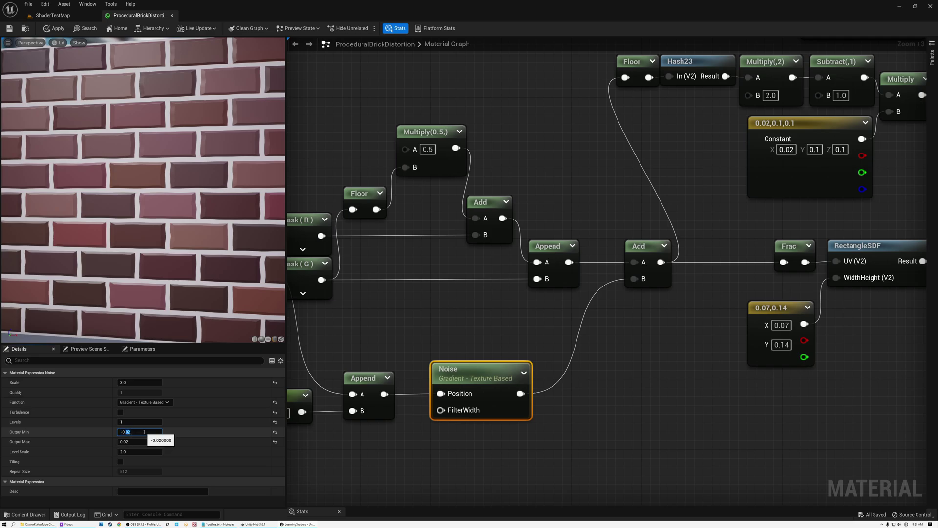
text(1)
click(126, 442)
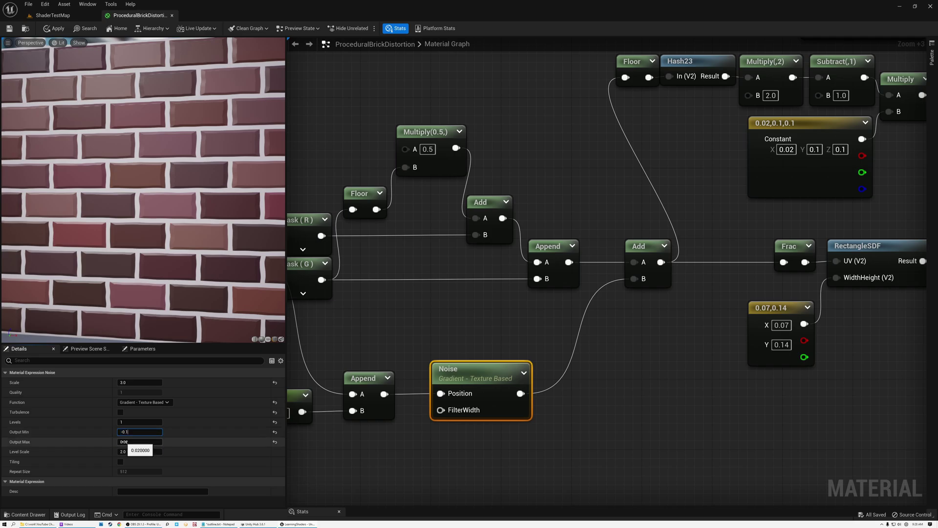
text(0.1)
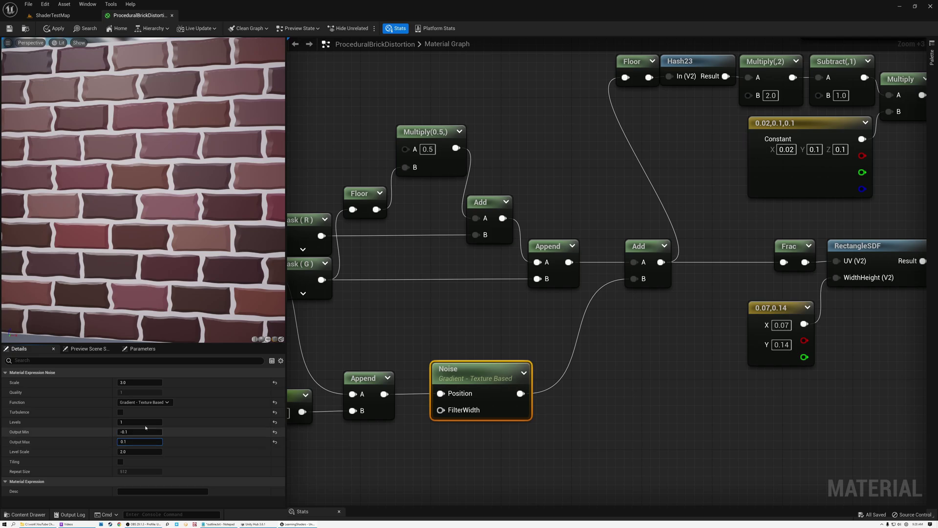
key(Return)
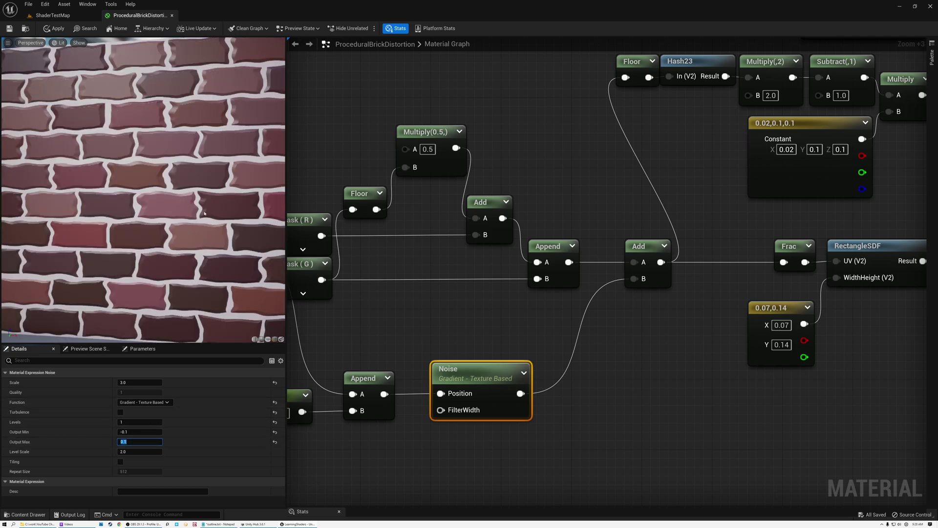
right_drag(205, 213, 200, 214)
drag(200, 214, 182, 214)
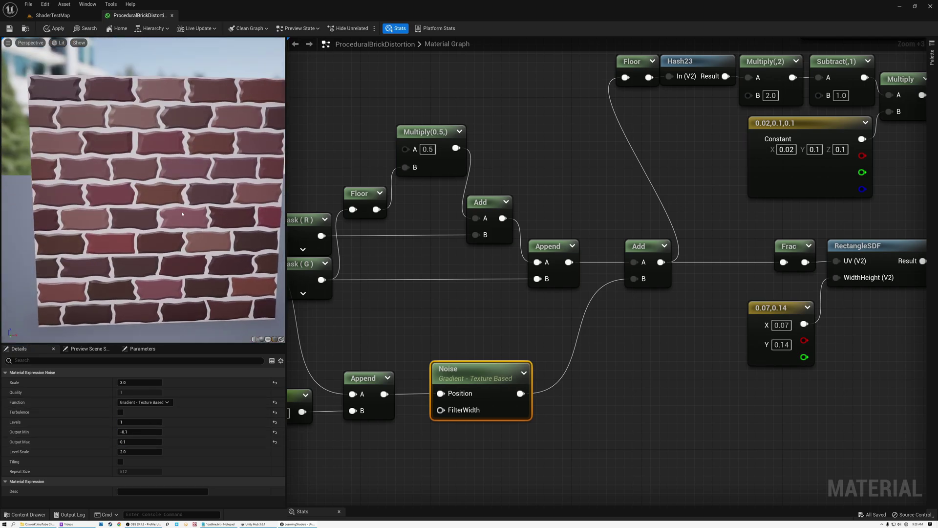
right_drag(173, 220, 178, 225)
drag(178, 225, 164, 215)
Set the Noise node's Output Min to -0.03 and Output Max to 0.03, and check the bricks in the preview
click(126, 431)
drag(126, 431, 133, 432)
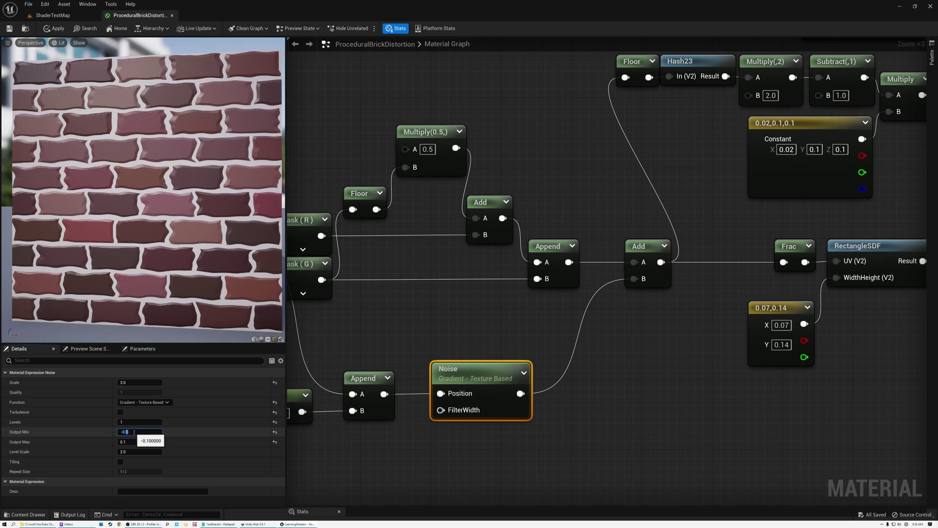
text(03)
key(Return)
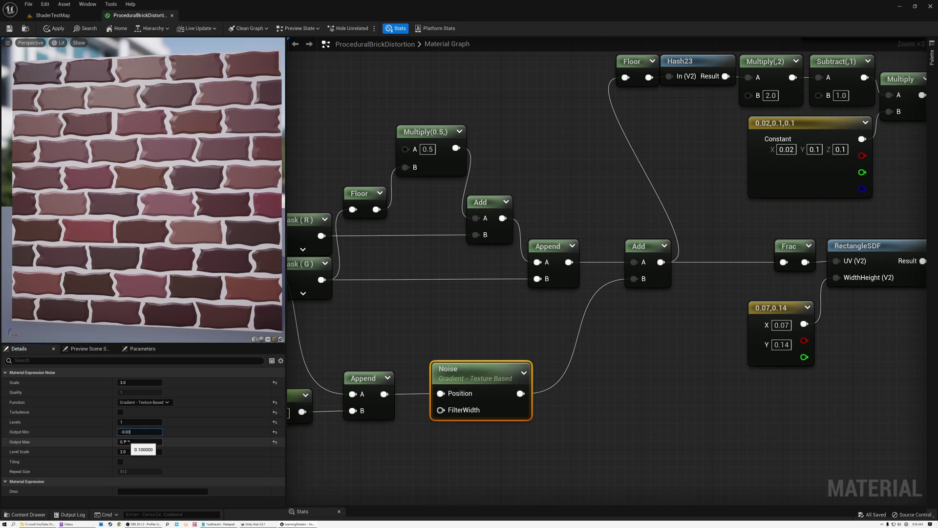
click(123, 441)
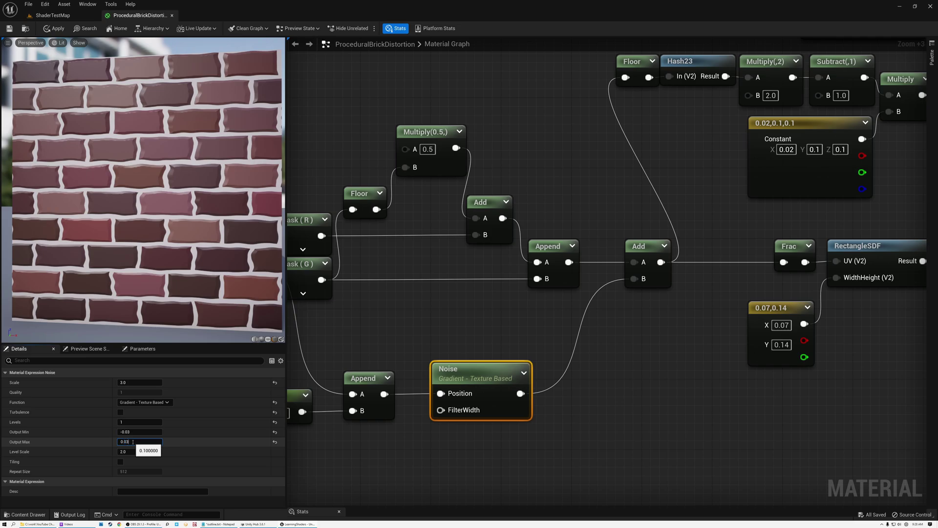
key(Return)
drag(178, 203, 190, 197)
Set the Noise node's Scale to 5 and inspect the brick edges up close and from several angles
click(133, 382)
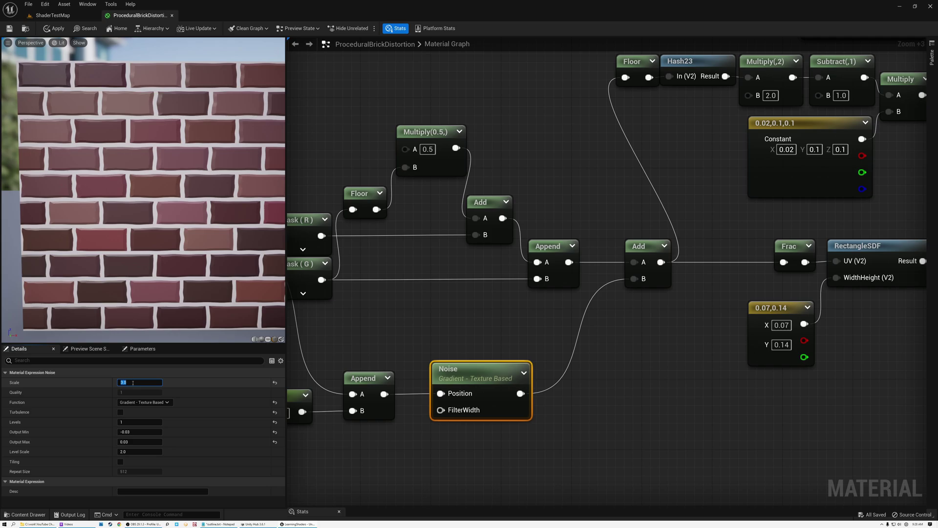
text(5)
key(Return)
drag(194, 217, 176, 217)
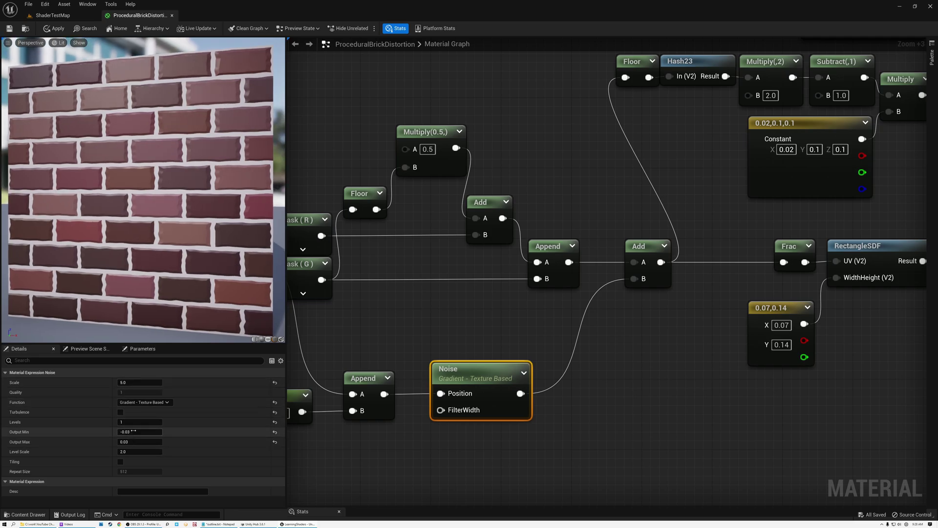
mouse_move(166, 215)
right_down()
mouse_move(171, 230)
mouse_move(169, 220)
right_up()
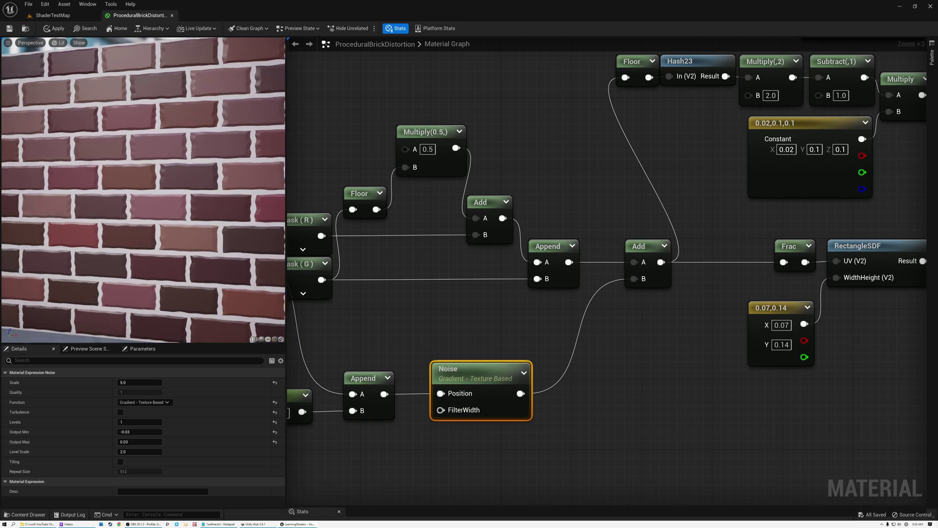
drag(168, 213, 192, 219)
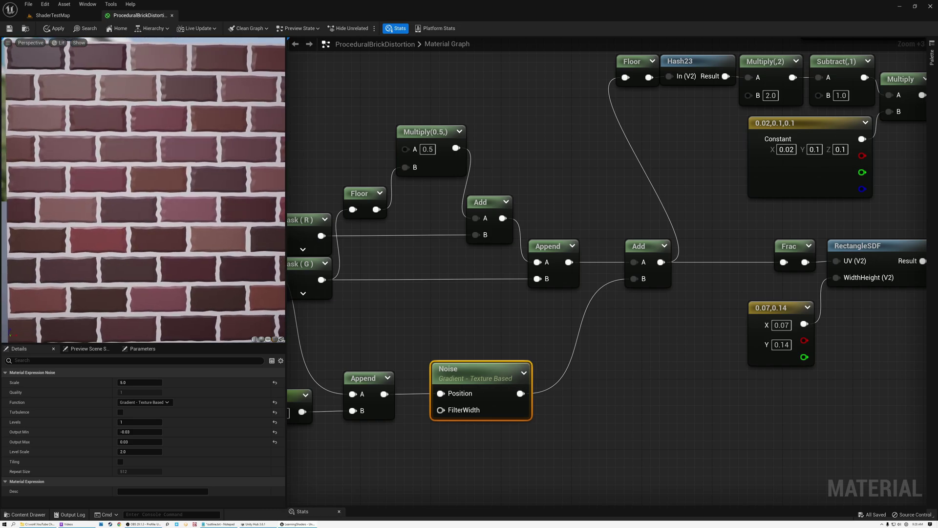
scroll(190, 214, down, 3)
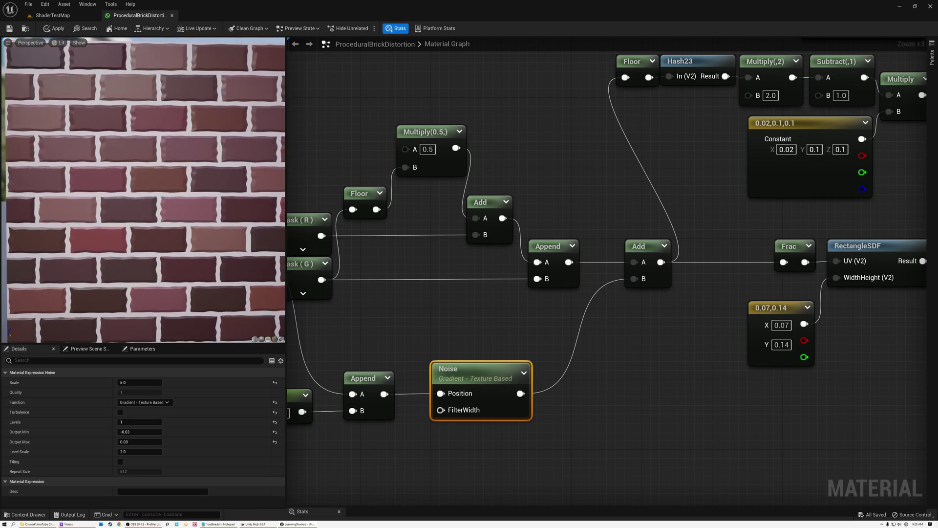
drag(191, 202, 205, 218)
scroll(413, 298, down, 3)
Review the whole material graph group by group: the brick UV nodes, the colour nodes, the normal nodes and the noise nodes
scroll(413, 298, down, 3)
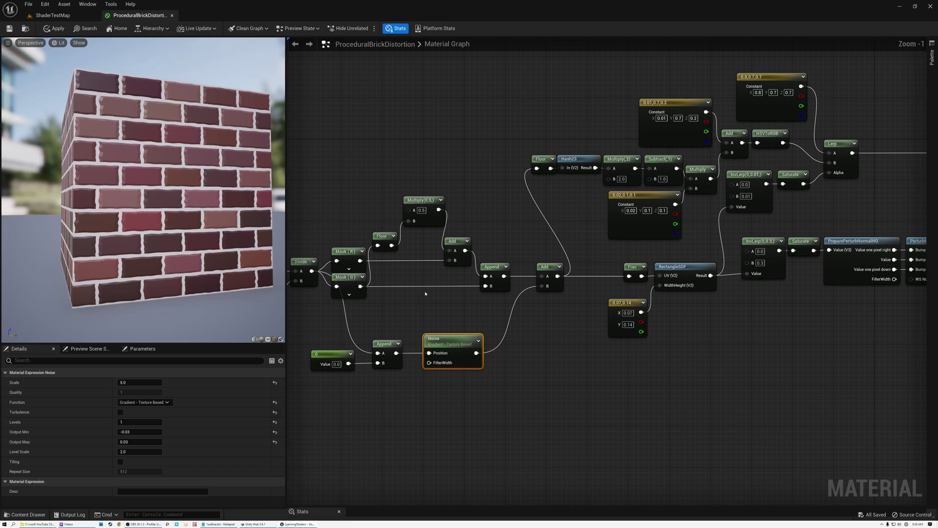
scroll(405, 301, down, 1)
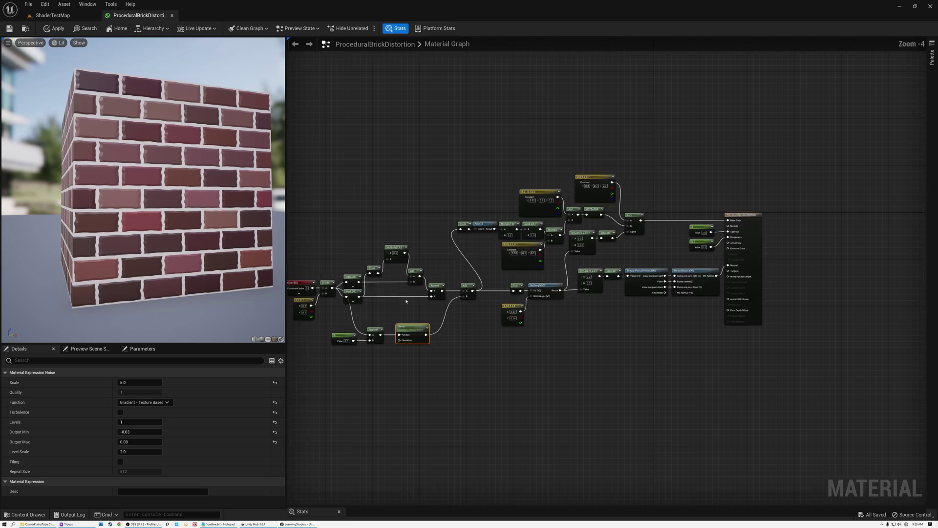
right_drag(405, 301, 486, 309)
scroll(486, 309, up, 1)
drag(235, 197, 151, 212)
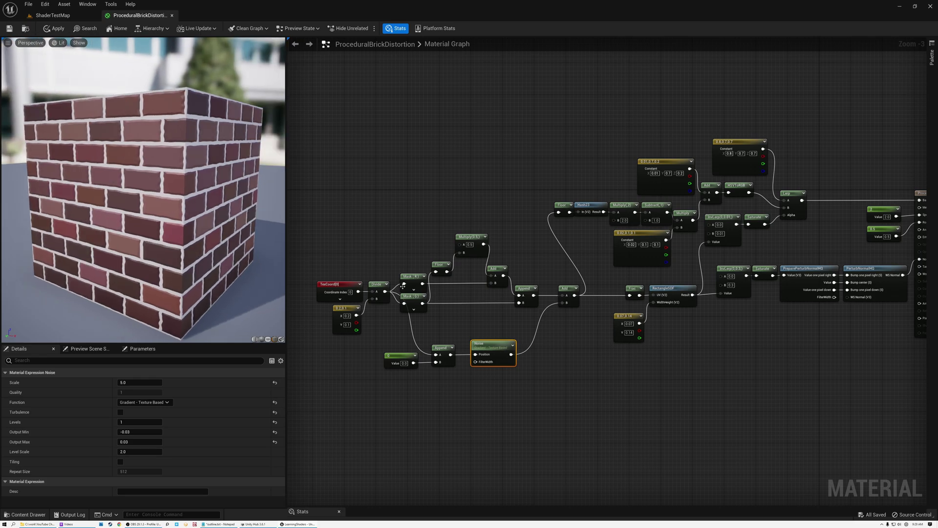
drag(329, 207, 527, 324)
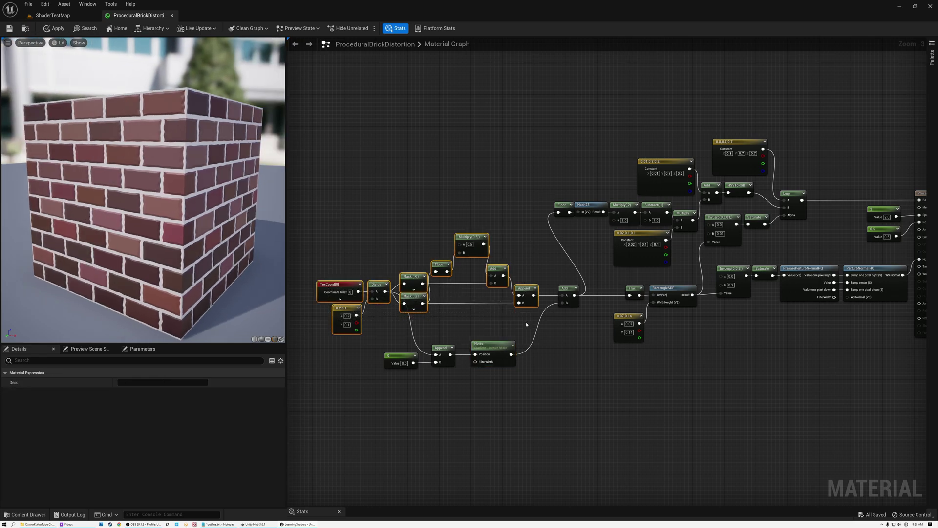
drag(592, 106, 801, 244)
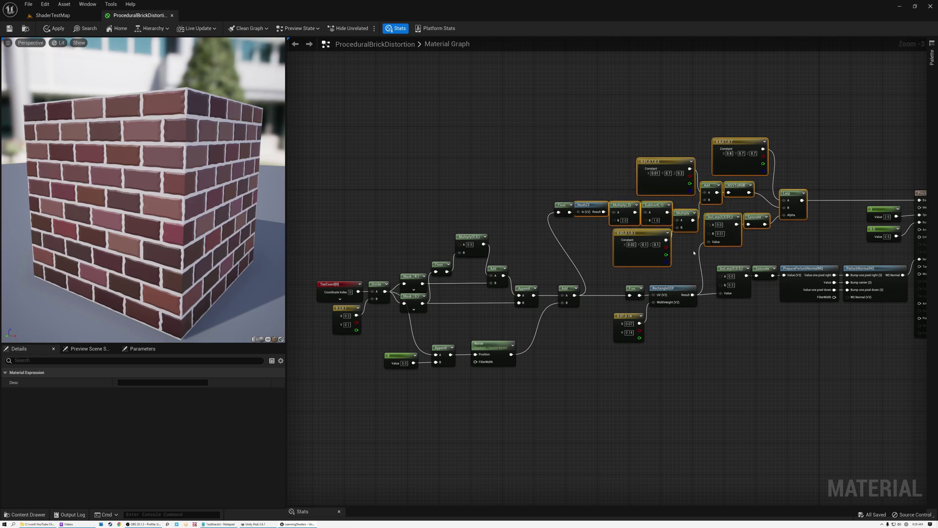
drag(689, 253, 888, 333)
drag(400, 328, 513, 393)
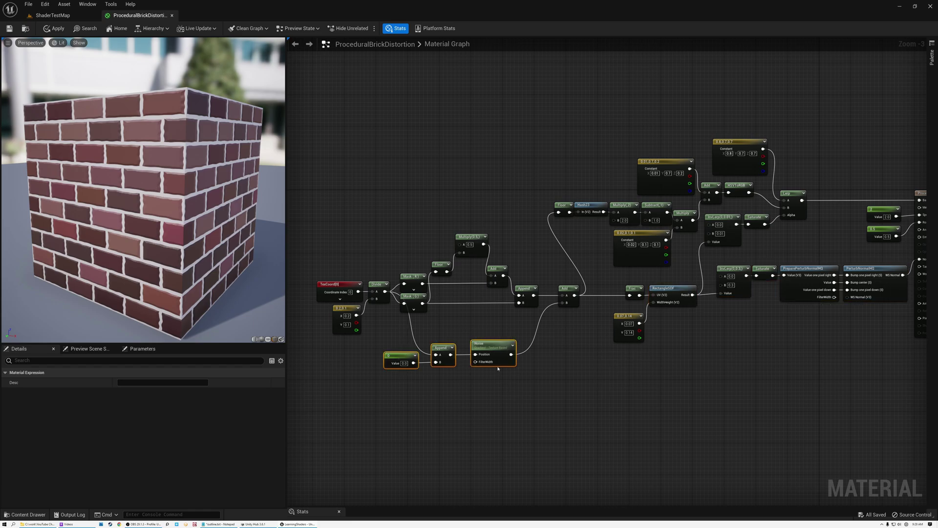
scroll(498, 369, up, 3)
scroll(488, 313, down, 3)
right_drag(575, 314, 504, 348)
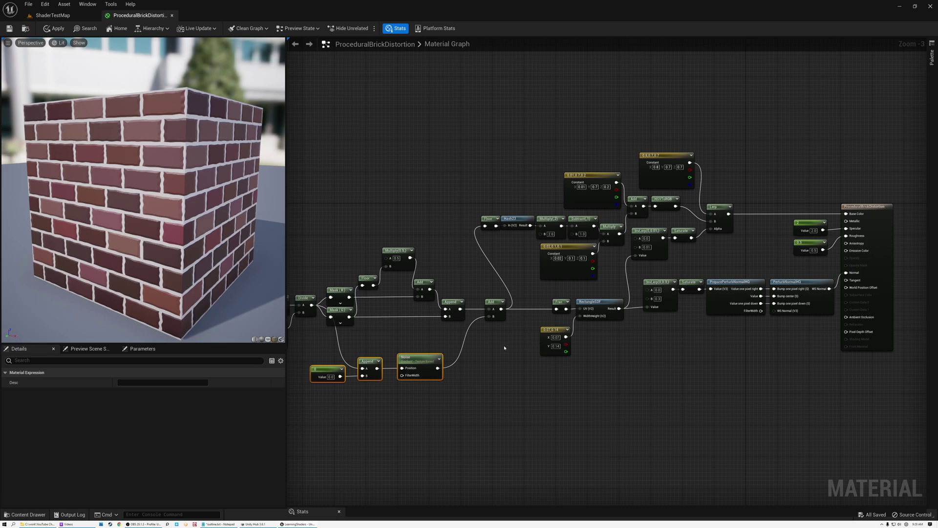
Examine the finished brick cube from several sides and select all the nodes feeding the material output
mouse_move(177, 242)
mouse_down()
mouse_move(210, 241)
mouse_move(177, 243)
mouse_up()
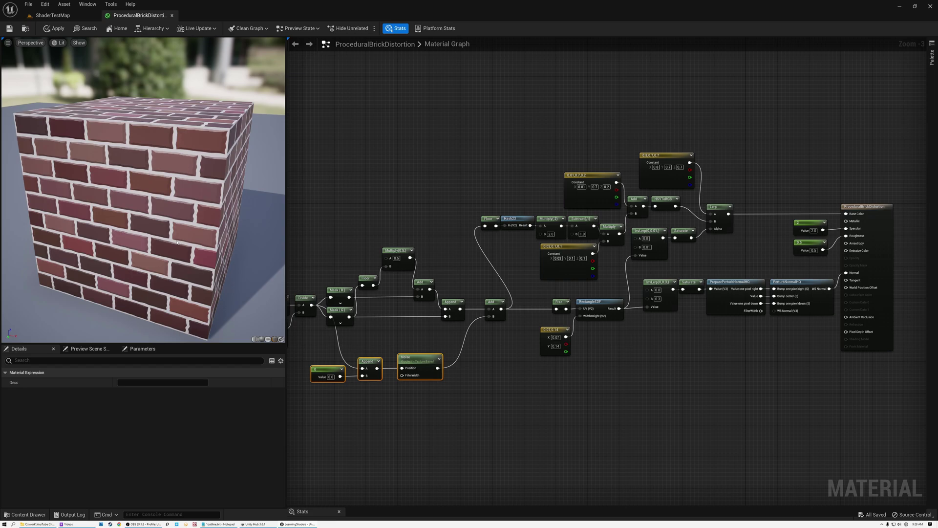
drag(152, 230, 127, 194)
scroll(153, 230, down, 3)
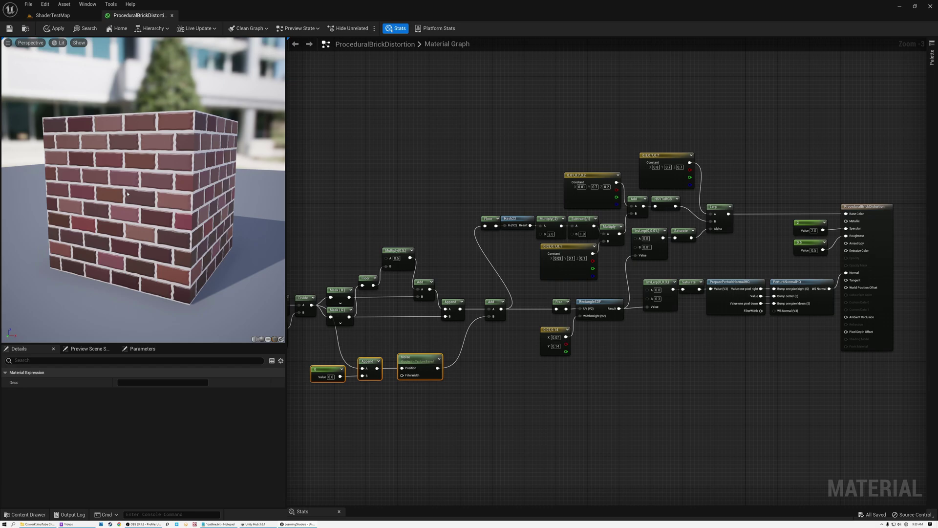
drag(290, 115, 806, 427)
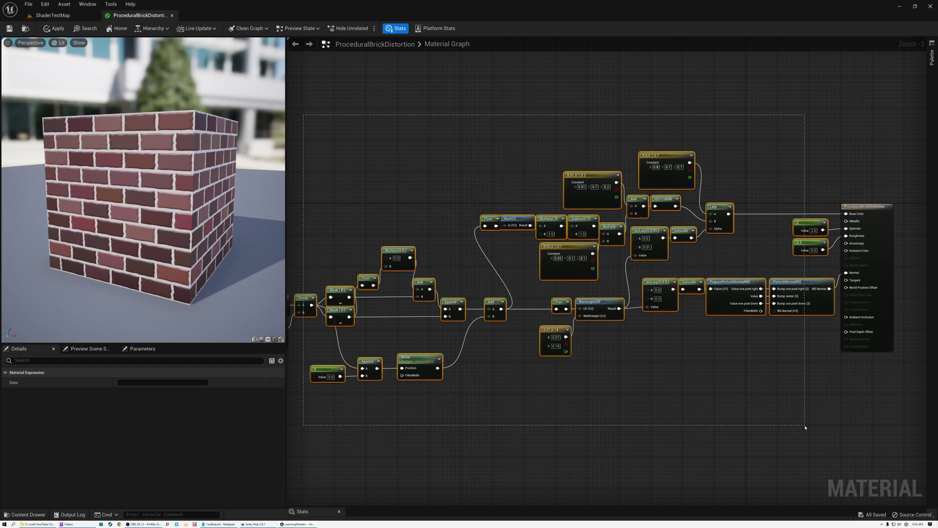